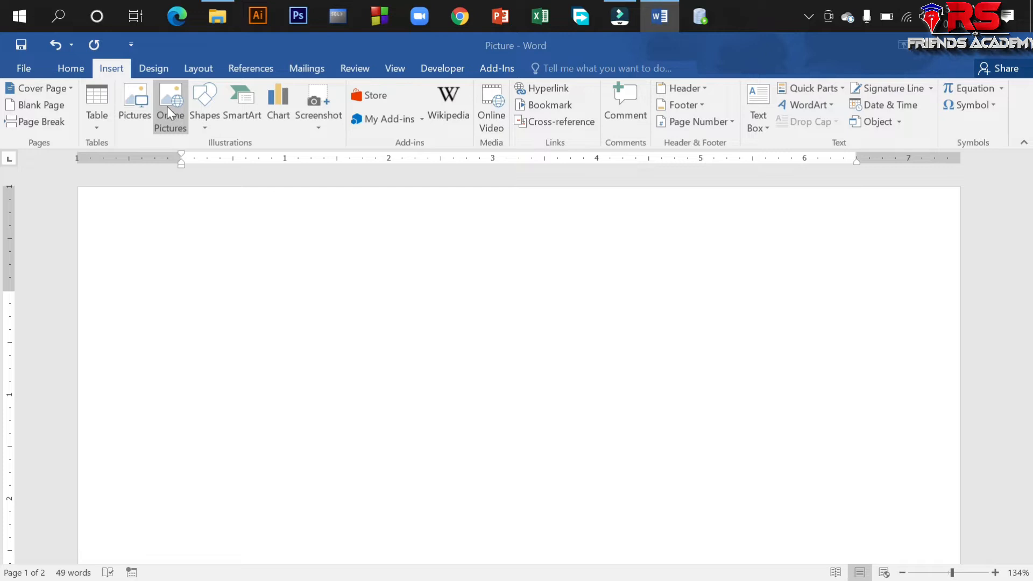
Step: Open the online picture search and look up "computer" with Bing Image Search
{"action": "left_click", "coordinate": [172, 111]}
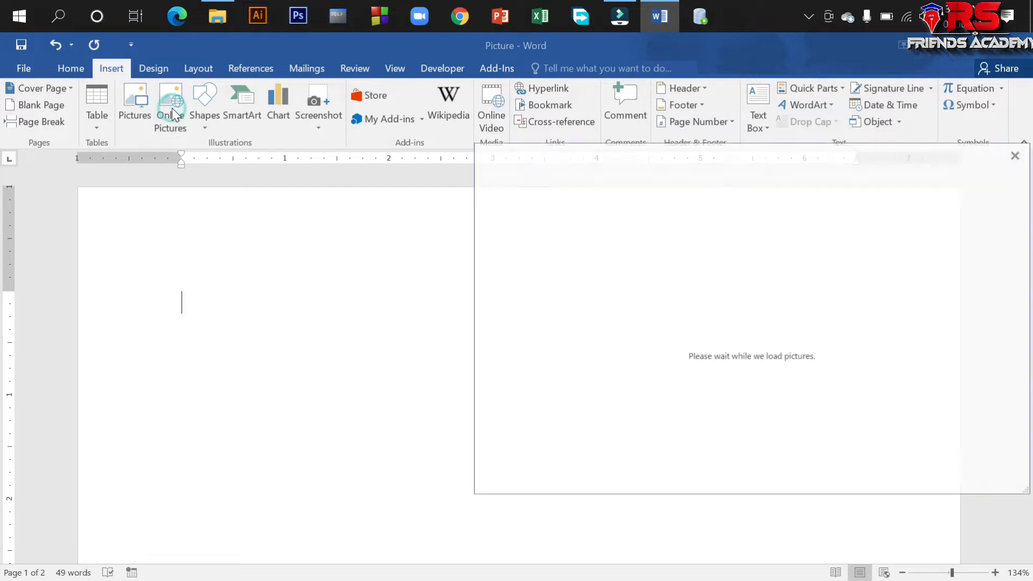
{"action": "left_click_drag", "start_coordinate": [736, 157], "coordinate": [486, 97]}
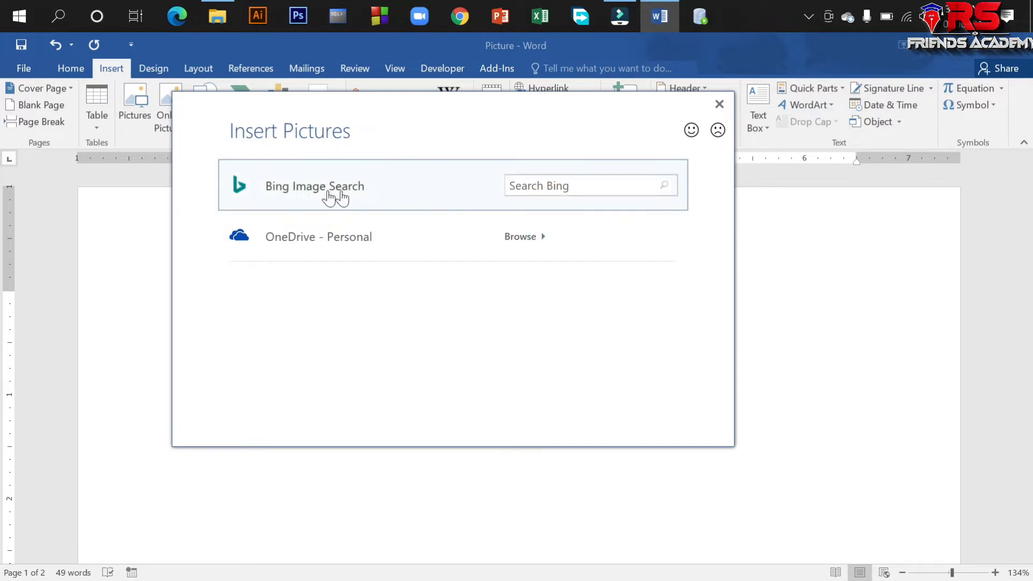
{"action": "left_click", "coordinate": [543, 182]}
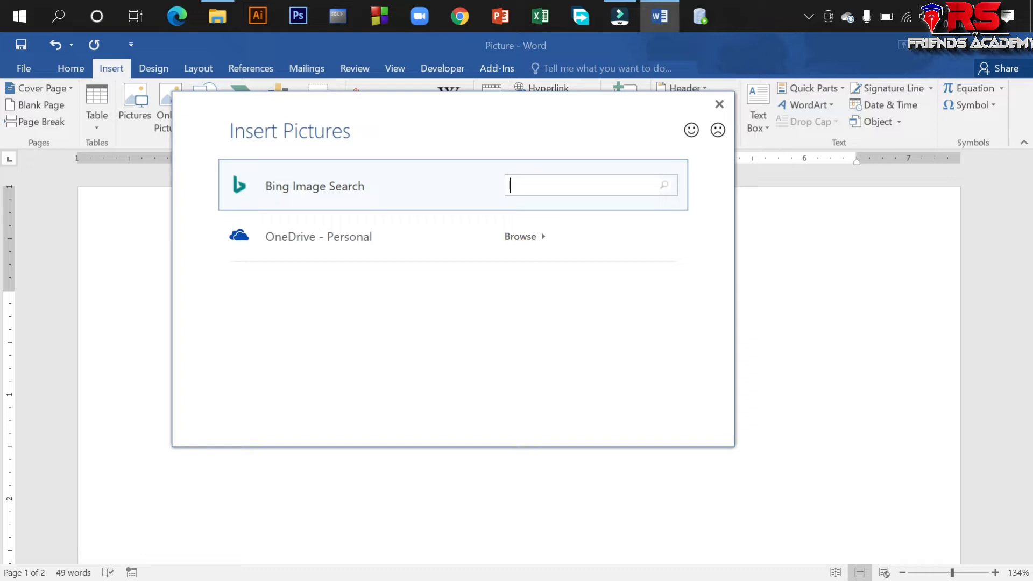
{"action": "type", "text": "com"}
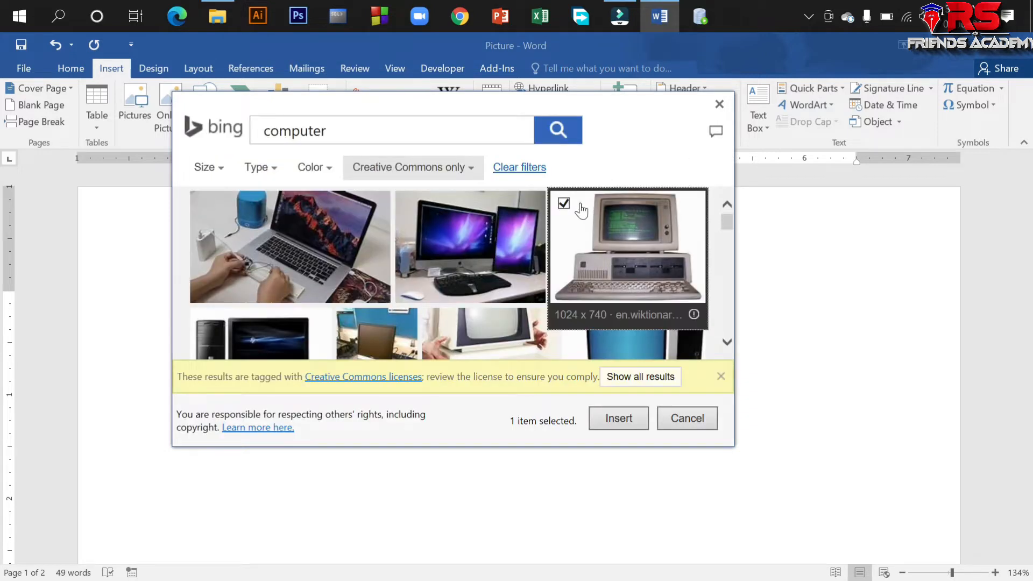
Step: Insert the search result photo showing an iMac and a second purple-lit monitor on a desk
{"action": "left_click", "coordinate": [580, 205]}
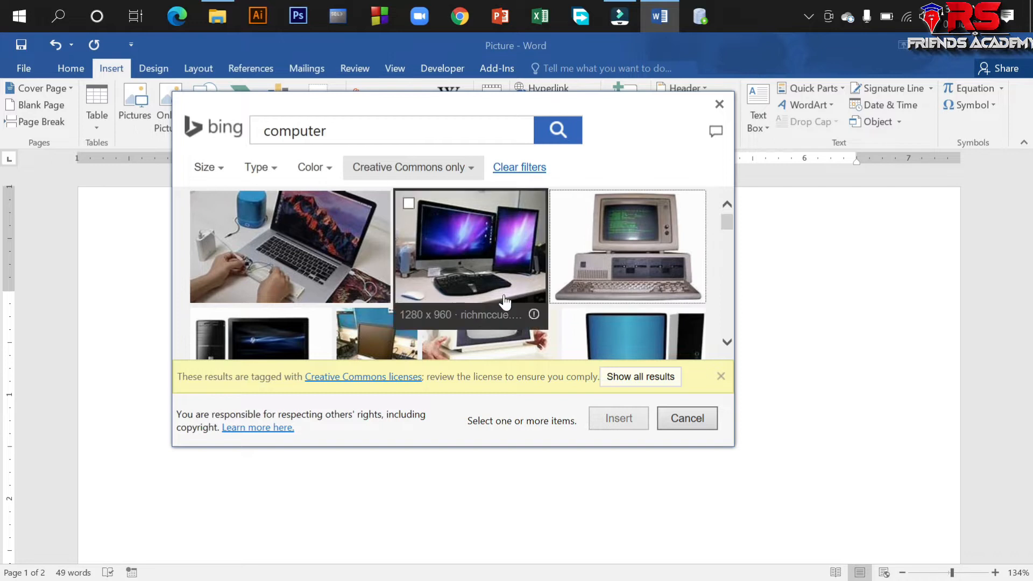
{"action": "scroll", "coordinate": [497, 293], "scroll_direction": "down", "scroll_amount": 1}
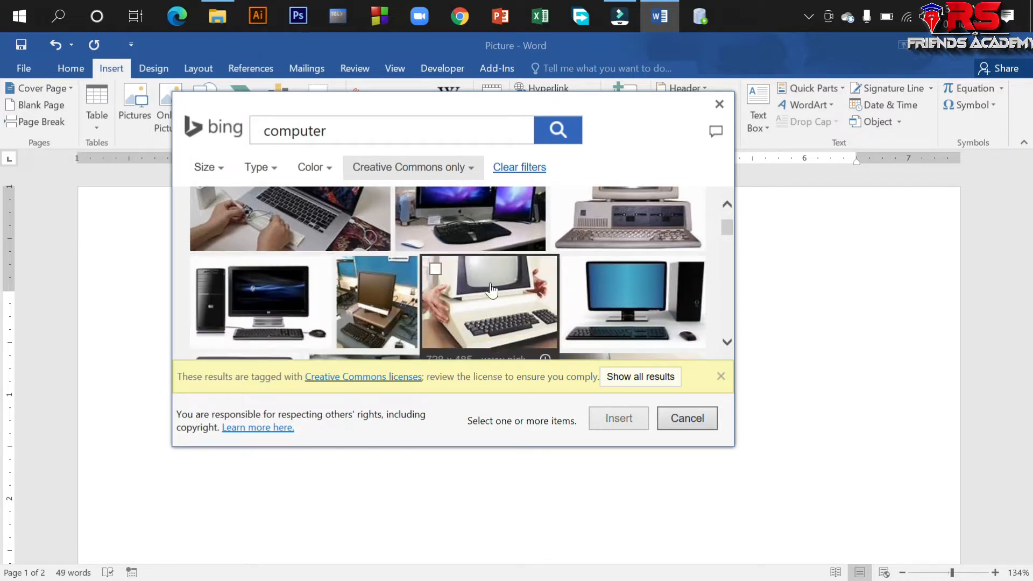
{"action": "scroll", "coordinate": [477, 315], "scroll_direction": "up", "scroll_amount": 1}
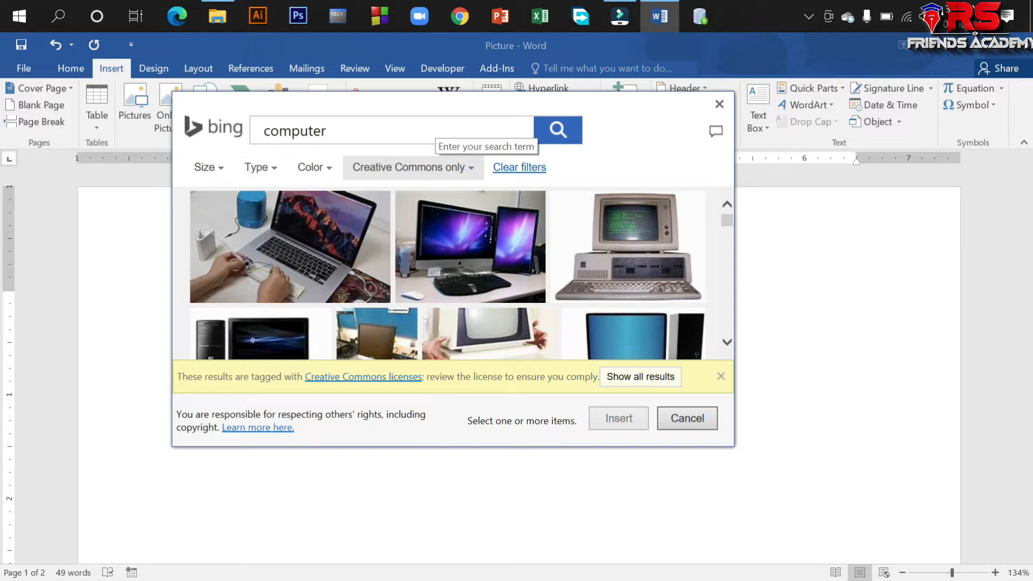
{"action": "left_click_drag", "start_coordinate": [343, 131], "coordinate": [264, 131]}
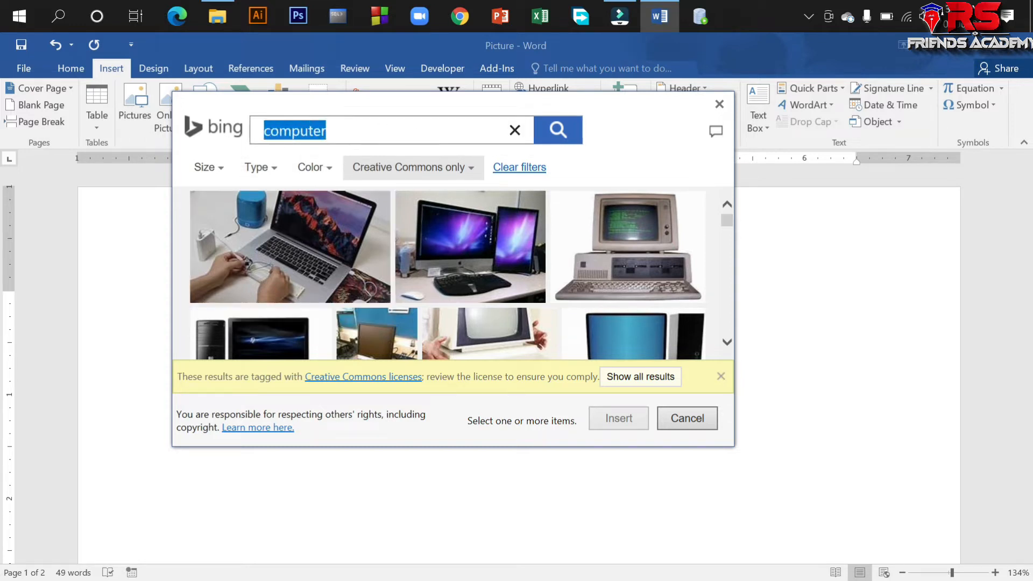
{"action": "left_click", "coordinate": [368, 133]}
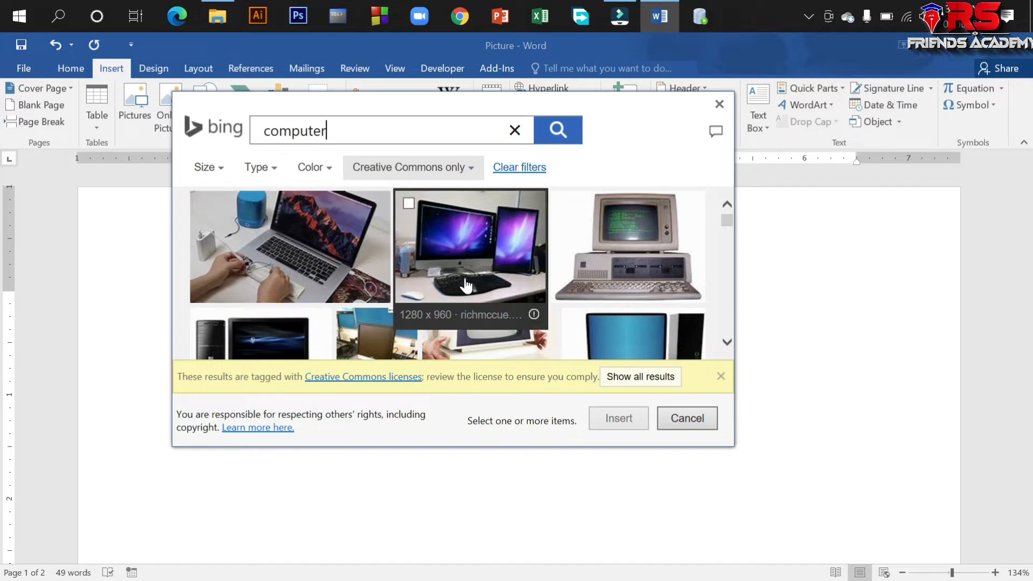
{"action": "left_click", "coordinate": [473, 259]}
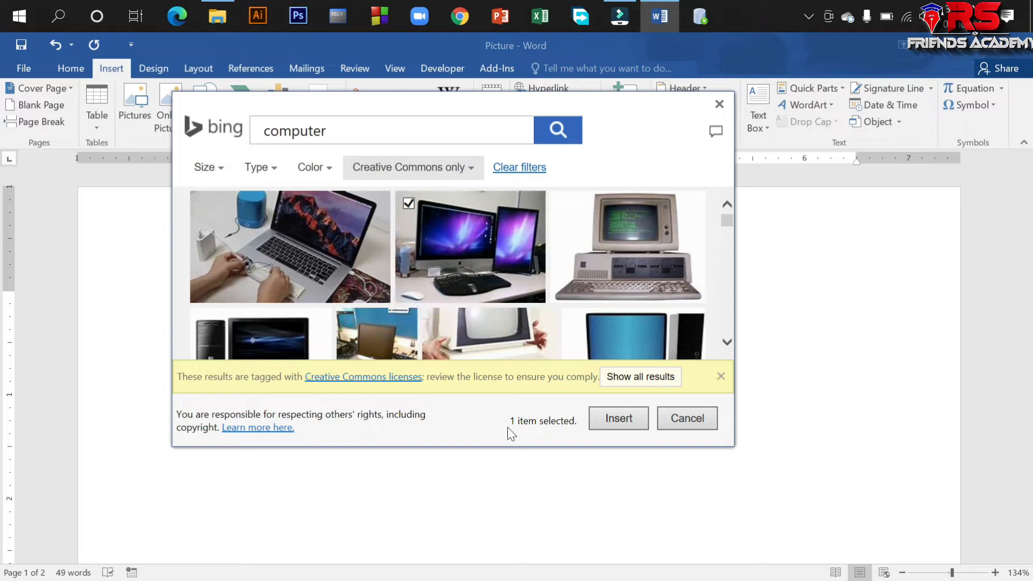
{"action": "left_click", "coordinate": [619, 271]}
{"action": "left_click", "coordinate": [586, 252]}
{"action": "left_click", "coordinate": [619, 419]}
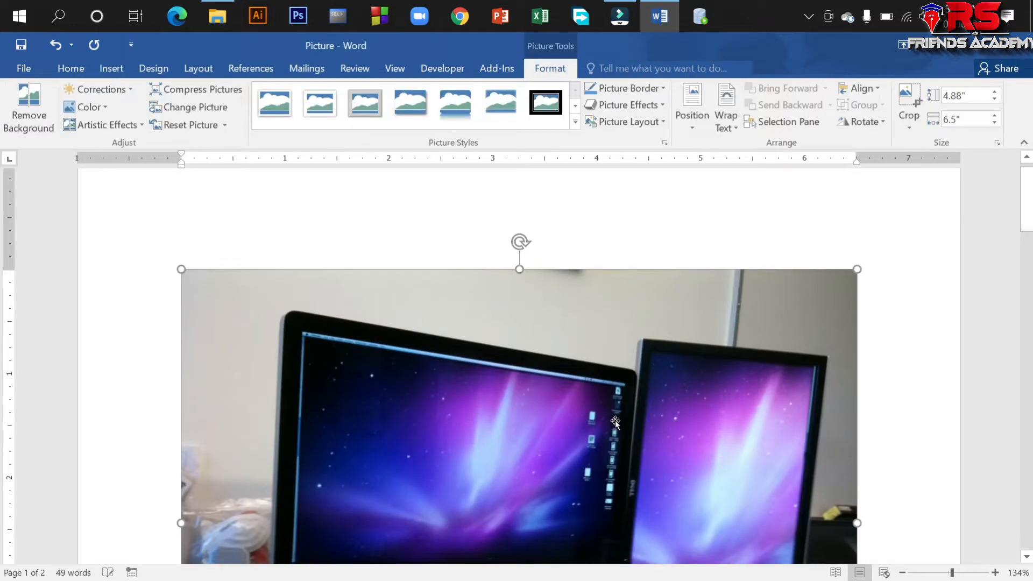
{"action": "scroll", "coordinate": [615, 421], "scroll_direction": "down", "scroll_amount": 6, "text": "ctrl"}
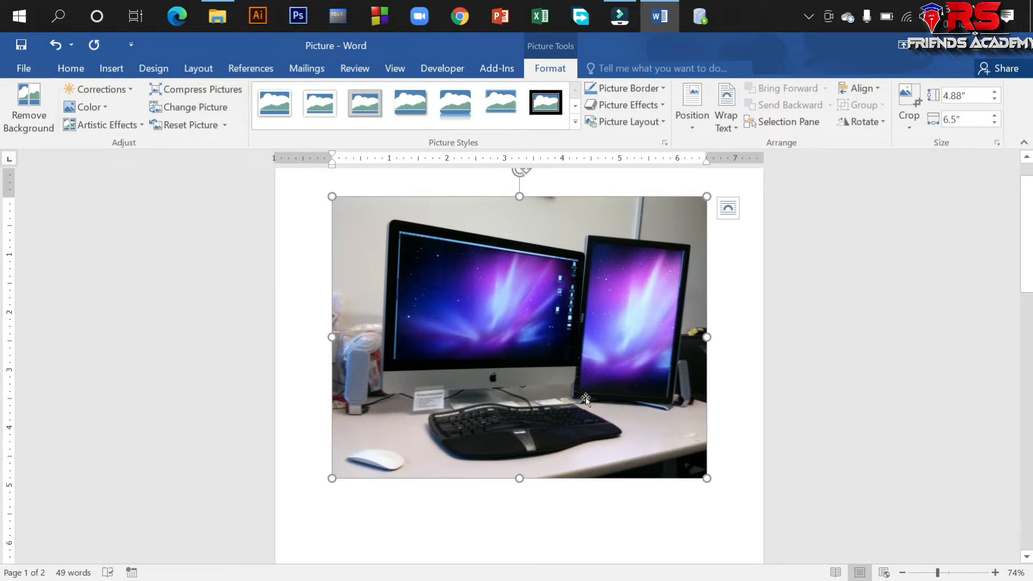
Step: Search Bing images for "flower", browse the results and close the dialog without inserting anything
{"action": "left_click", "coordinate": [111, 69]}
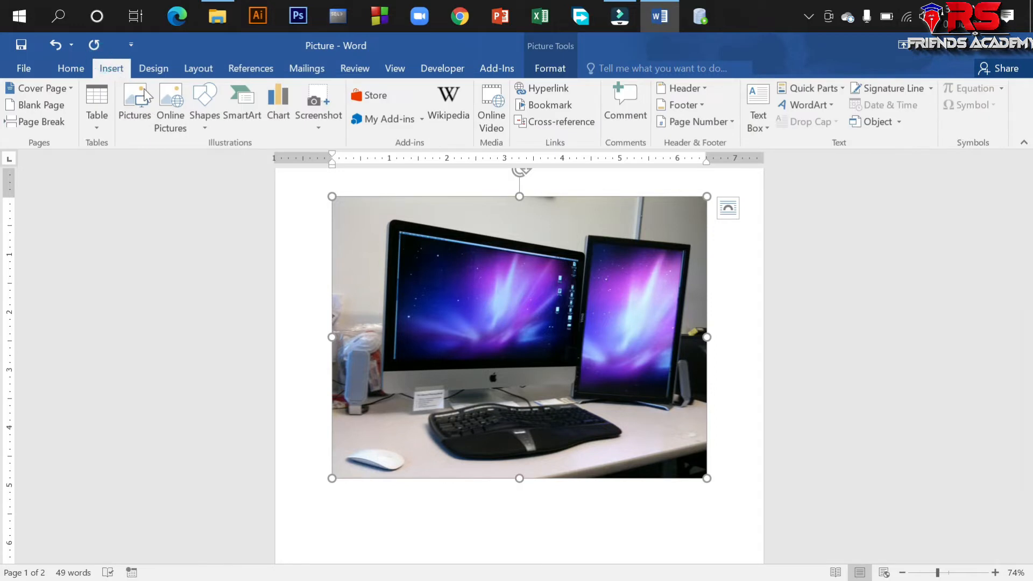
{"action": "left_click", "coordinate": [175, 99]}
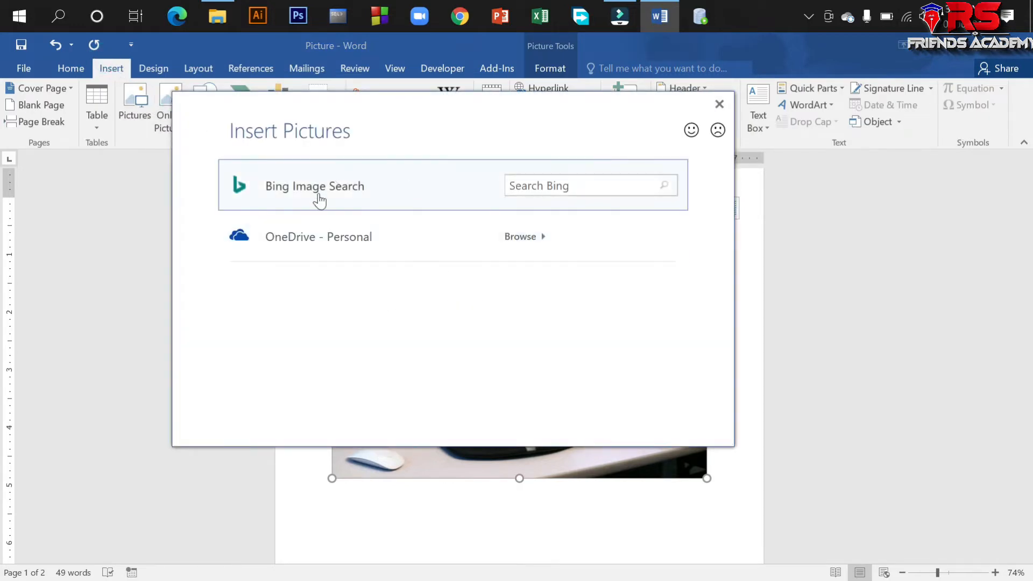
{"action": "left_click", "coordinate": [610, 185]}
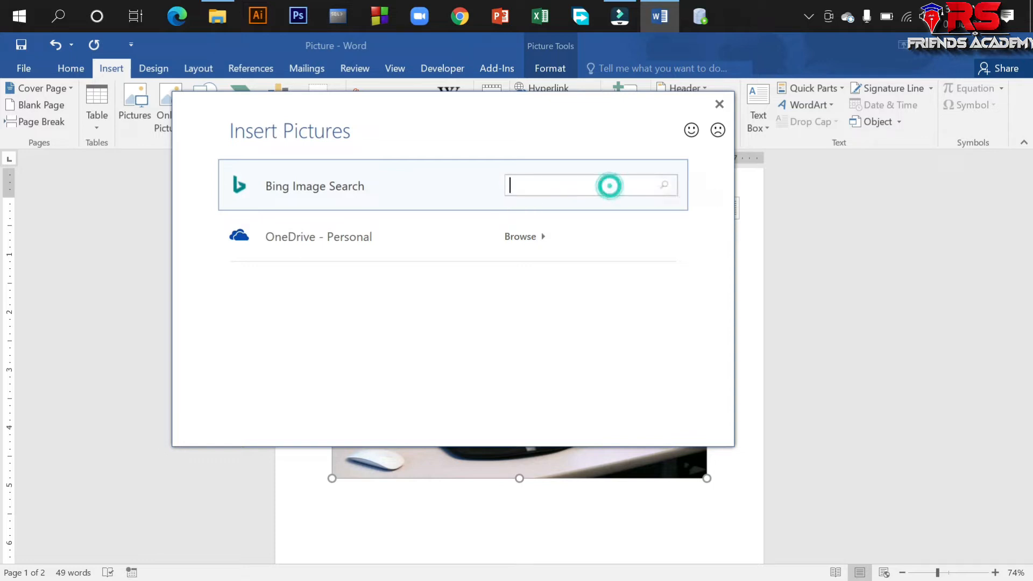
{"action": "type", "text": "flower"}
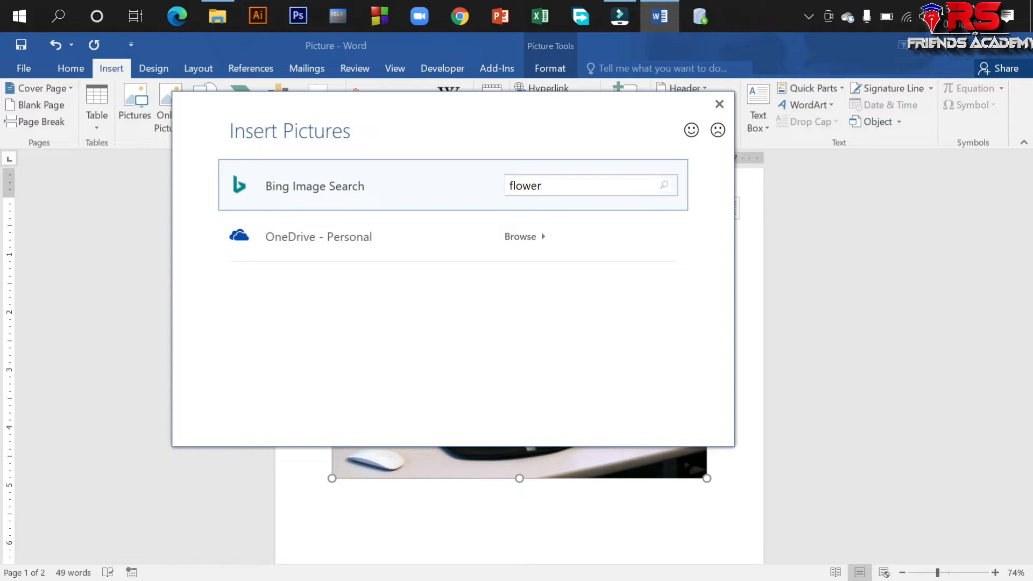
{"action": "key", "text": "Return"}
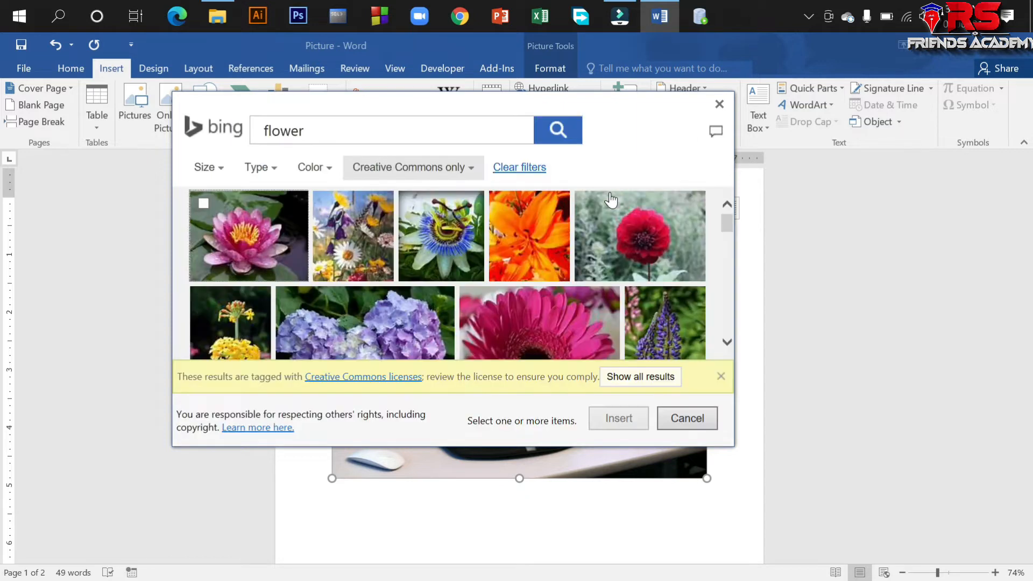
{"action": "scroll", "coordinate": [564, 230], "scroll_direction": "down", "scroll_amount": 4}
{"action": "scroll", "coordinate": [502, 253], "scroll_direction": "down", "scroll_amount": 6}
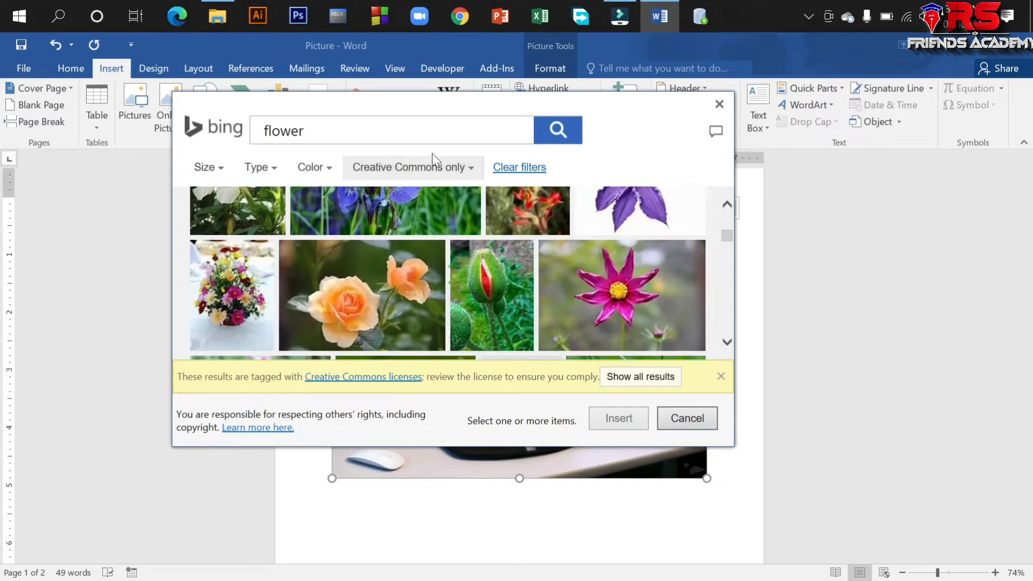
{"action": "left_click_drag", "start_coordinate": [409, 105], "coordinate": [466, 156]}
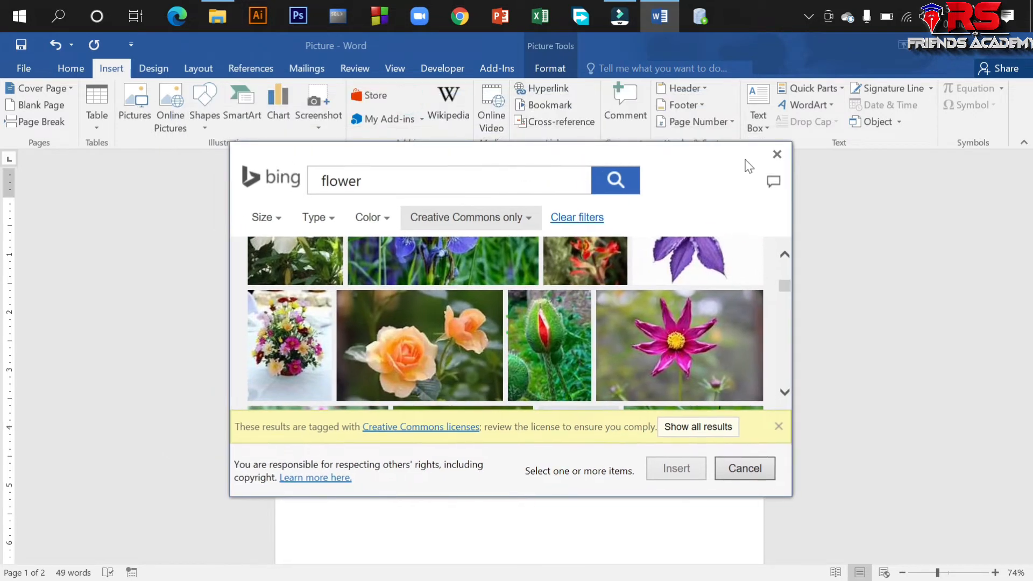
{"action": "left_click", "coordinate": [777, 154]}
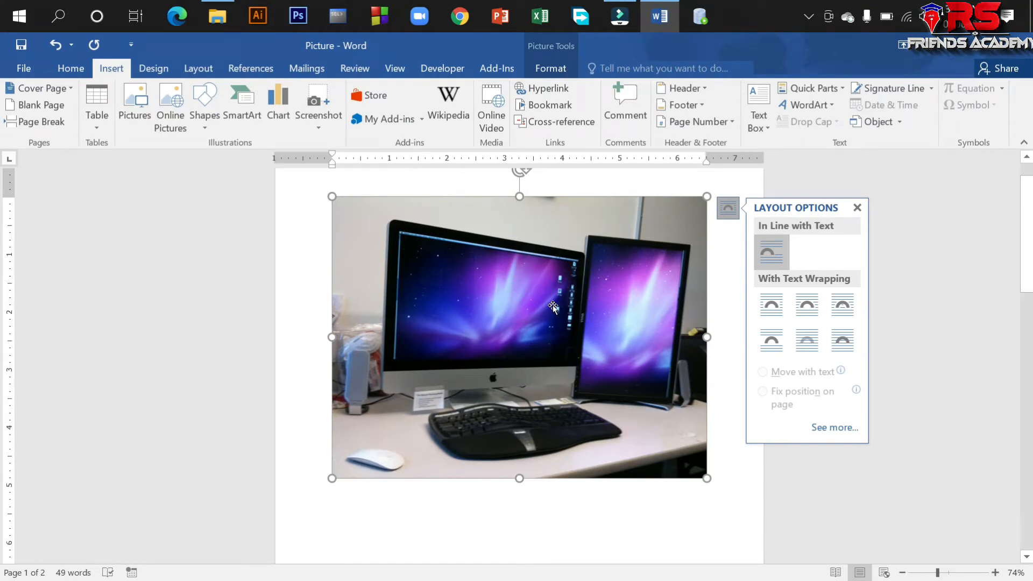
Step: Set the computer picture's text wrapping to In Front of Text and move it slightly down the page
{"action": "left_click", "coordinate": [729, 218]}
{"action": "left_click", "coordinate": [728, 208]}
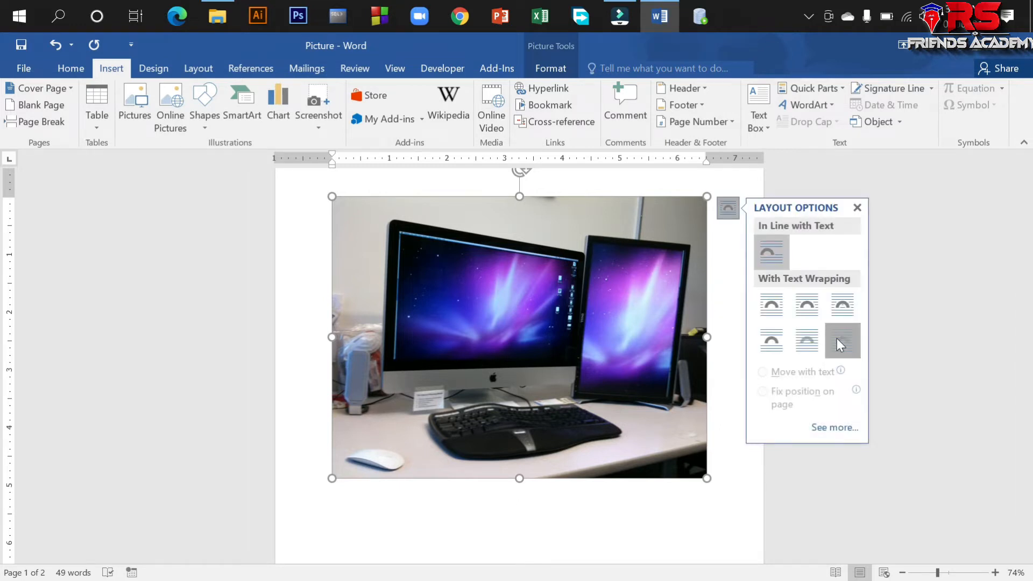
{"action": "left_click", "coordinate": [841, 339]}
{"action": "left_click_drag", "start_coordinate": [564, 338], "coordinate": [569, 380]}
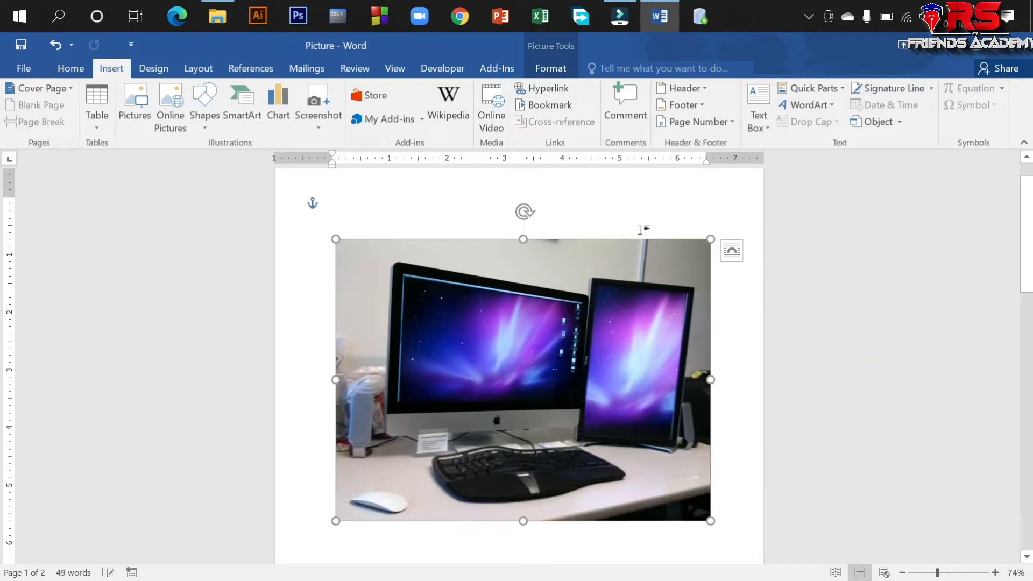
Step: Shrink the computer picture proportionally to about 2.38" by 3.17" from its upper-left corner, then deselect it
{"action": "left_click", "coordinate": [555, 69]}
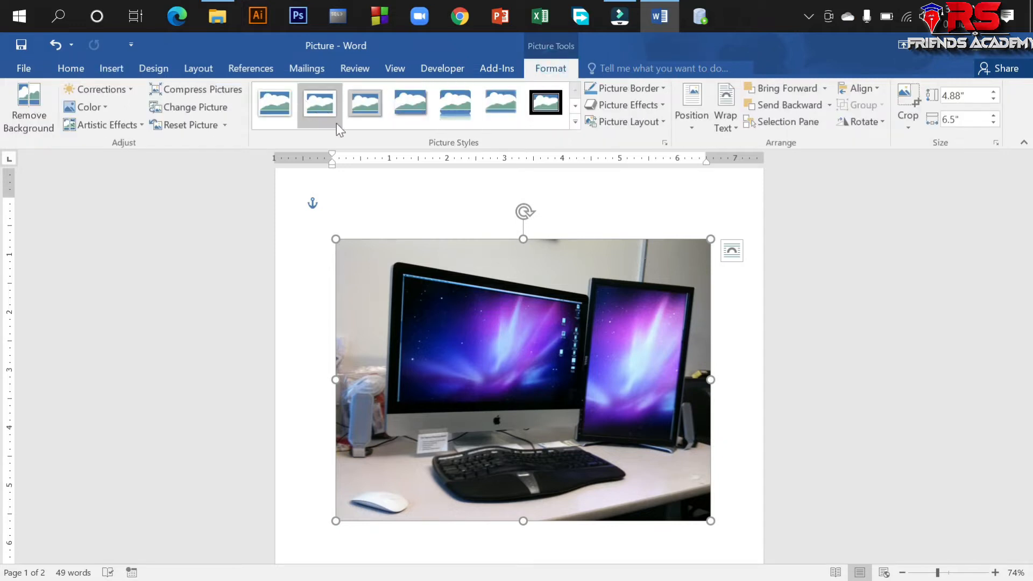
{"action": "scroll", "coordinate": [415, 437], "scroll_direction": "down", "scroll_amount": 2}
{"action": "scroll", "coordinate": [356, 293], "scroll_direction": "up", "scroll_amount": 2}
{"action": "left_click_drag", "start_coordinate": [335, 239], "coordinate": [527, 383]}
{"action": "left_click", "coordinate": [408, 246]}
Step: Insert the photo of the man with a backpack from the Saved Pictures folder on the computer
{"action": "left_click", "coordinate": [108, 68]}
{"action": "left_click", "coordinate": [137, 110]}
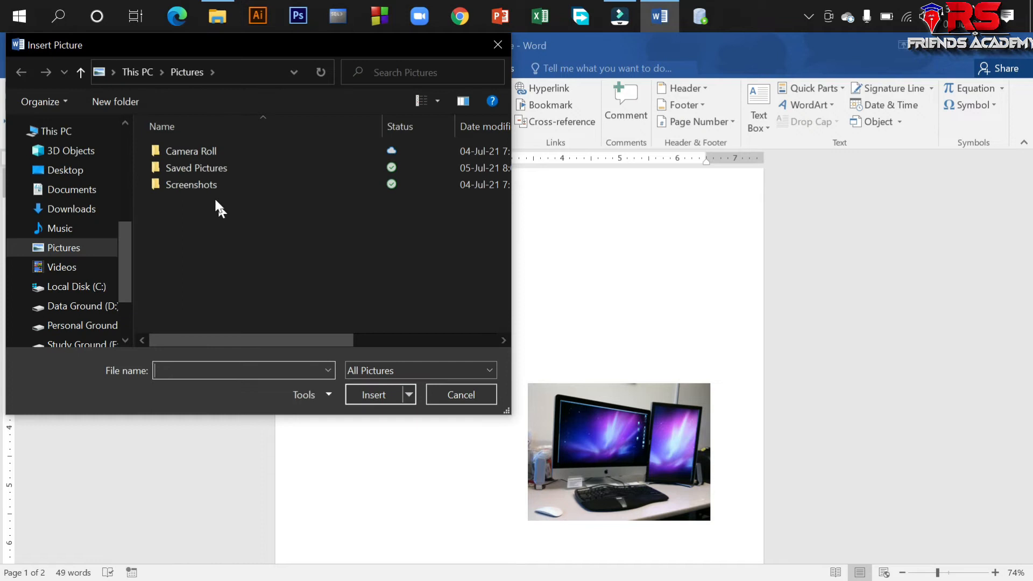
{"action": "double_click", "coordinate": [206, 169]}
{"action": "left_click", "coordinate": [216, 177]}
{"action": "left_click", "coordinate": [379, 395]}
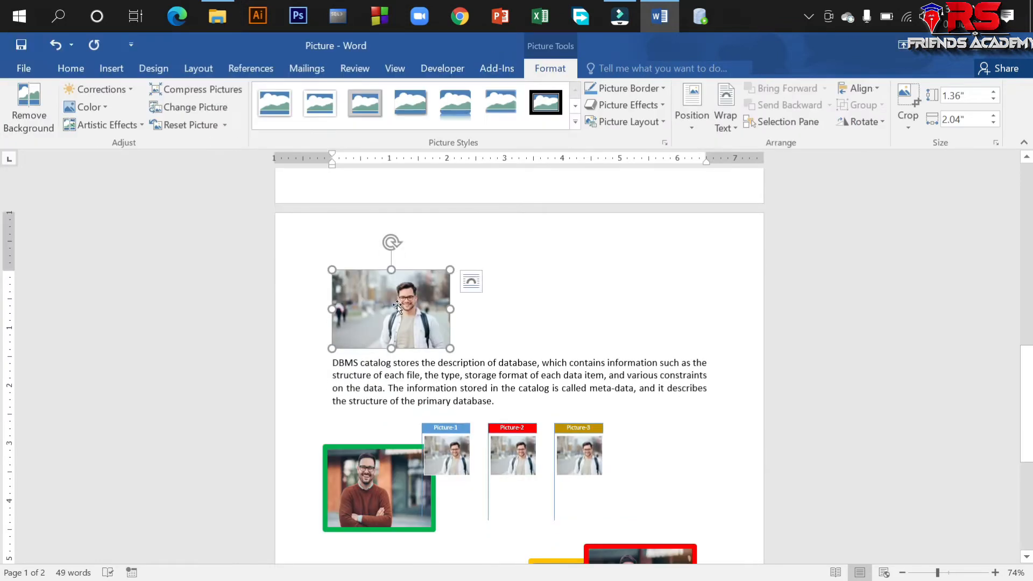
Step: Set the man's photo to In Front of Text and move it slightly down on the first page
{"action": "left_click", "coordinate": [470, 337]}
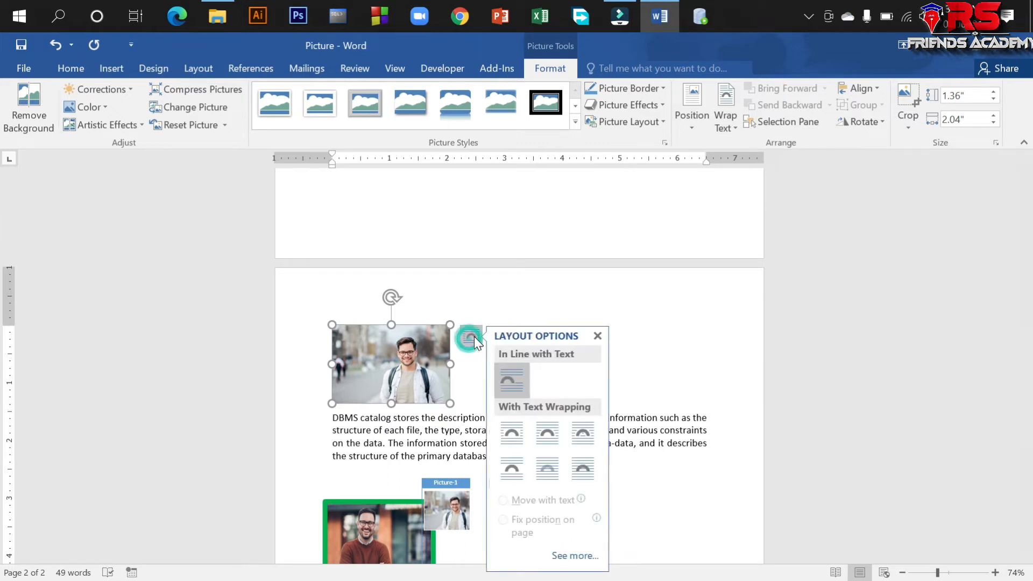
{"action": "left_click", "coordinate": [580, 466]}
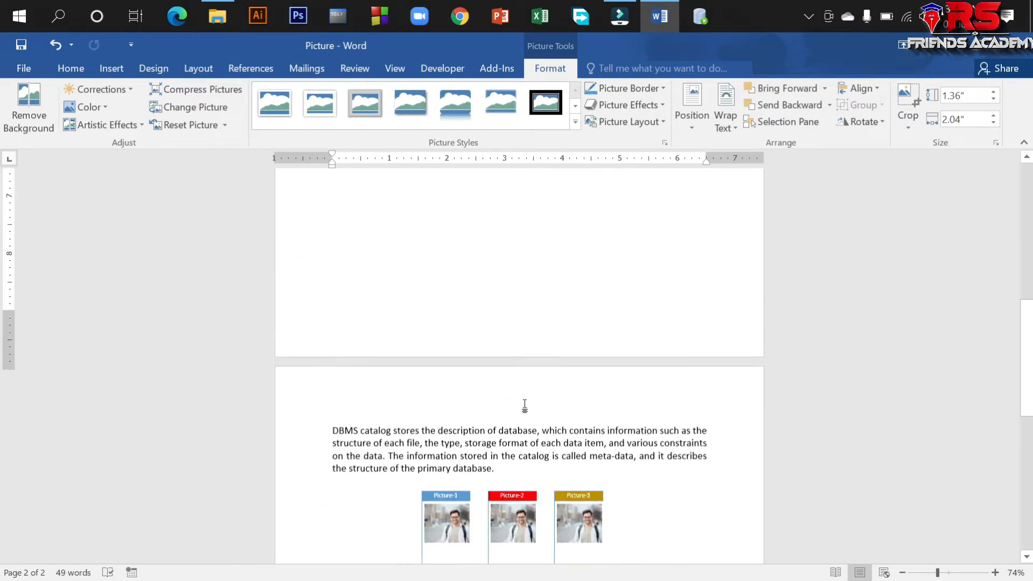
{"action": "scroll", "coordinate": [525, 404], "scroll_direction": "down", "scroll_amount": 5}
{"action": "scroll", "coordinate": [524, 400], "scroll_direction": "up", "scroll_amount": 5}
{"action": "left_click_drag", "start_coordinate": [407, 288], "coordinate": [429, 375]}
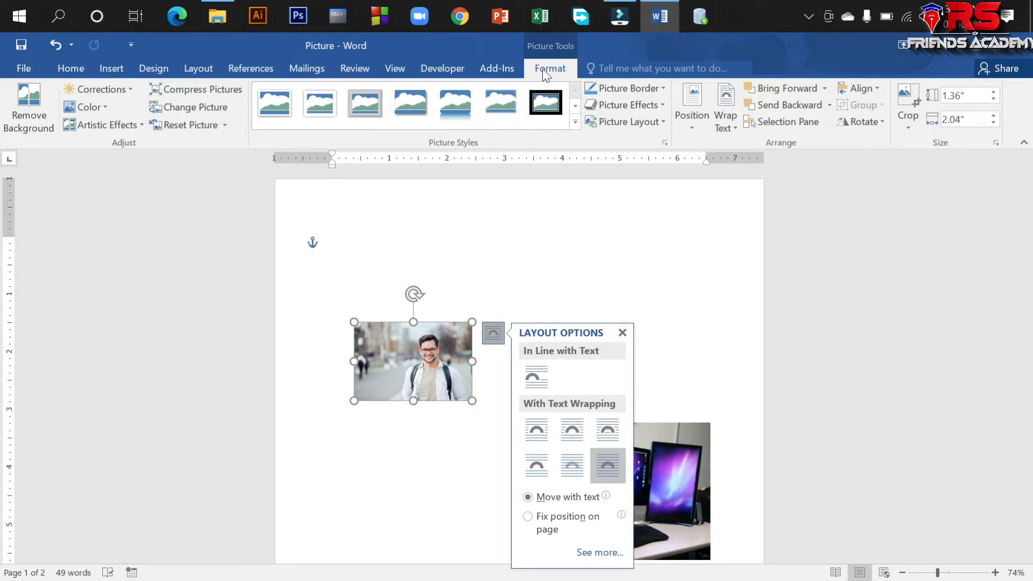
Step: Move the computer picture up beside the man's photo, and shift the man's photo up and toward the middle of the page
{"action": "left_click", "coordinate": [670, 449]}
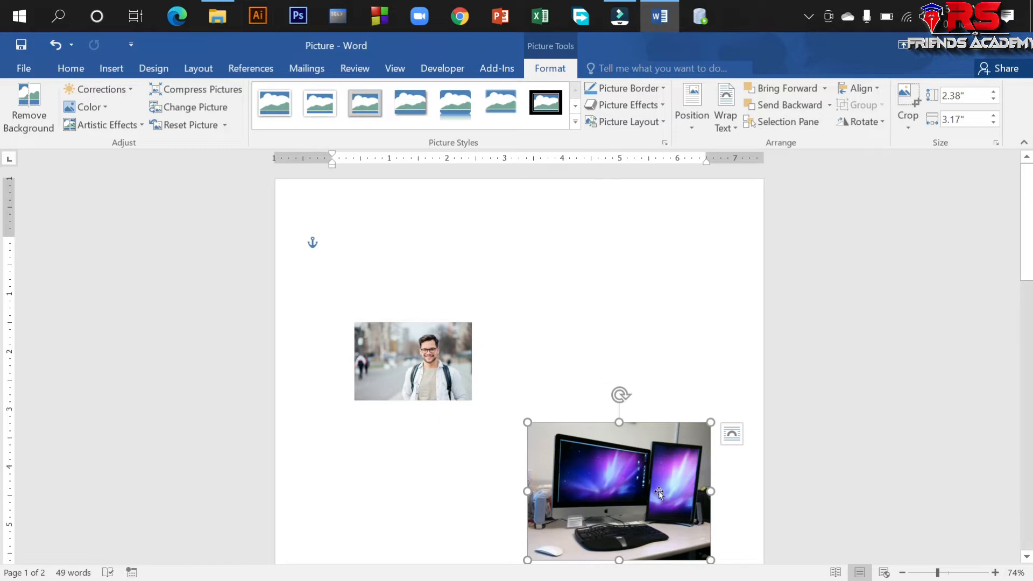
{"action": "left_click_drag", "start_coordinate": [614, 391], "coordinate": [615, 249]}
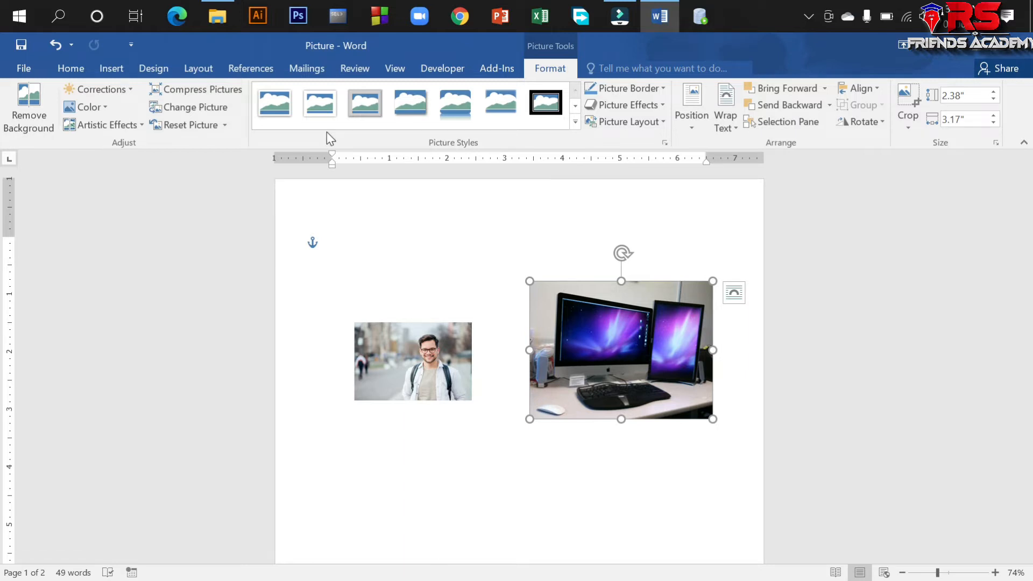
{"action": "left_click_drag", "start_coordinate": [431, 354], "coordinate": [421, 323]}
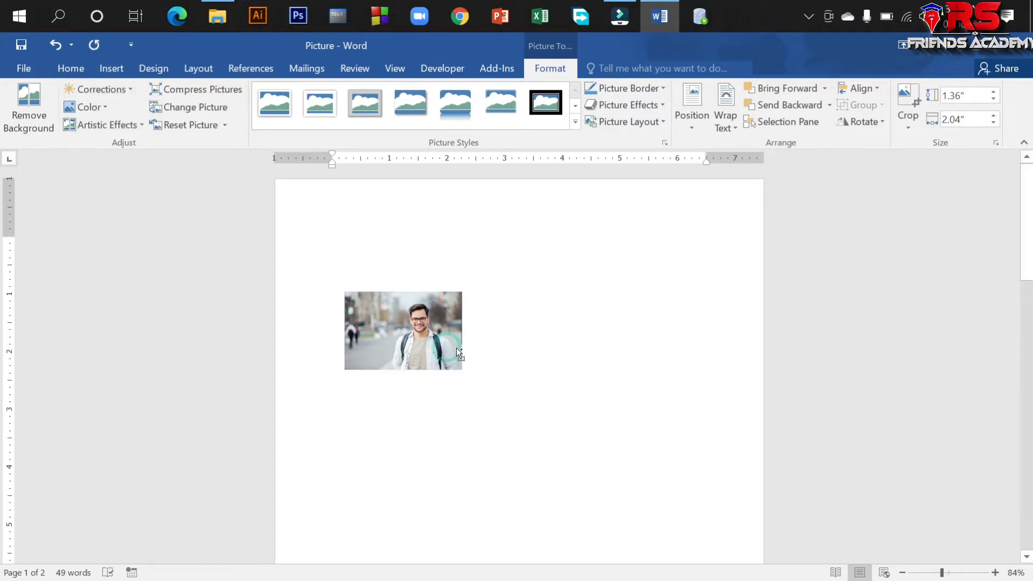
{"action": "scroll", "coordinate": [456, 348], "scroll_direction": "up", "scroll_amount": 5}
{"action": "left_click_drag", "start_coordinate": [338, 369], "coordinate": [433, 356]}
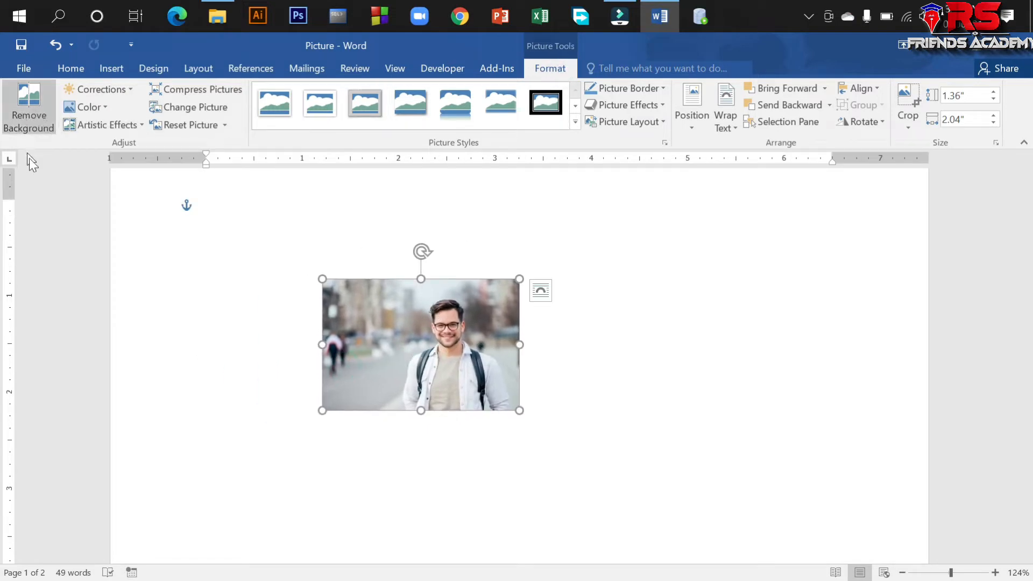
Step: Start background removal on the photo of the man with a backpack and extend the selection frame rightward and down to the photo's lower edge
{"action": "left_click", "coordinate": [18, 95]}
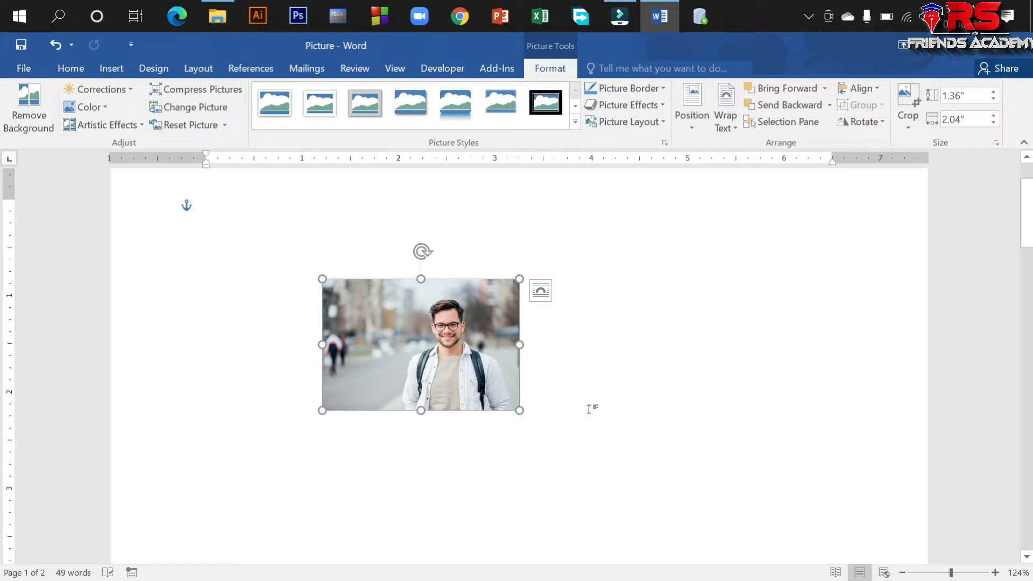
{"action": "scroll", "coordinate": [614, 422], "scroll_direction": "up", "scroll_amount": 8, "text": "ctrl"}
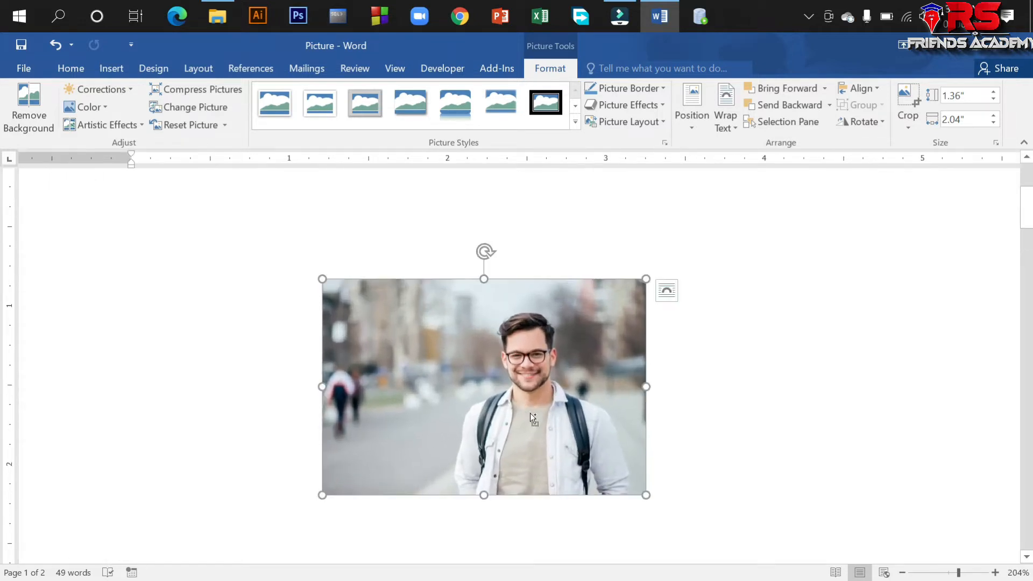
{"action": "scroll", "coordinate": [530, 411], "scroll_direction": "up", "scroll_amount": 1, "text": "ctrl"}
{"action": "scroll", "coordinate": [551, 379], "scroll_direction": "down", "scroll_amount": 1}
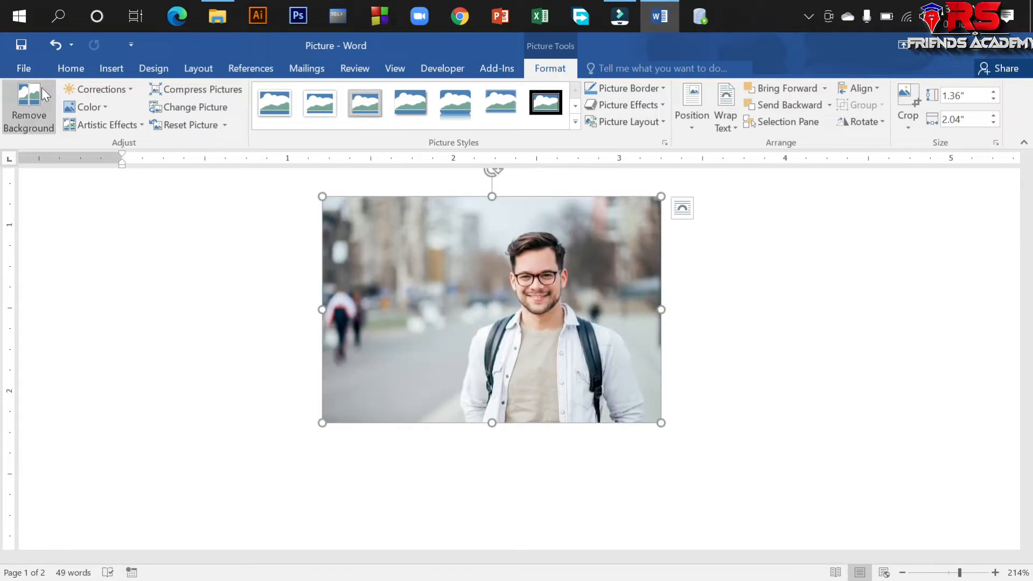
{"action": "left_click", "coordinate": [30, 100]}
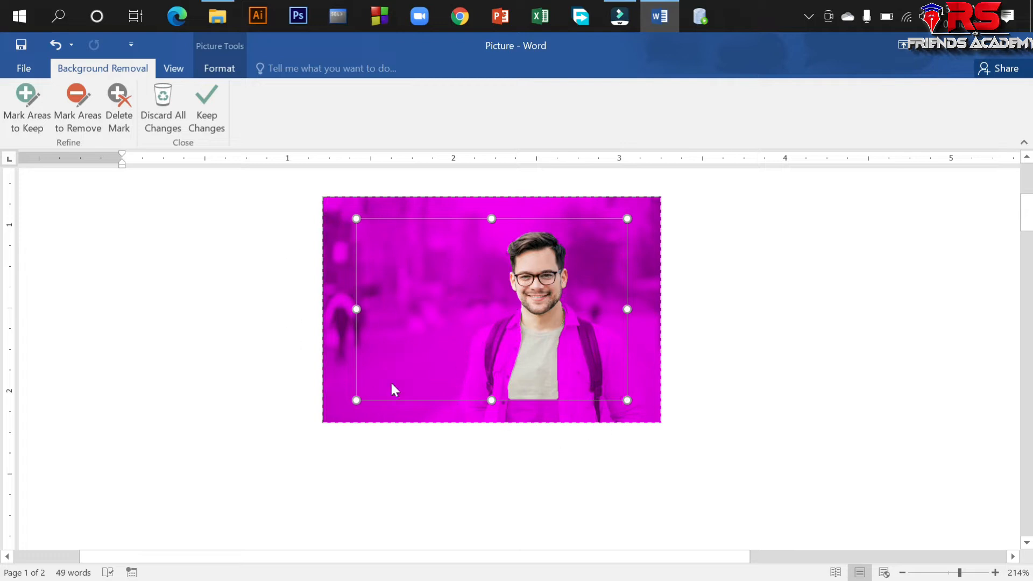
{"action": "scroll", "coordinate": [574, 429], "scroll_direction": "up", "scroll_amount": 2}
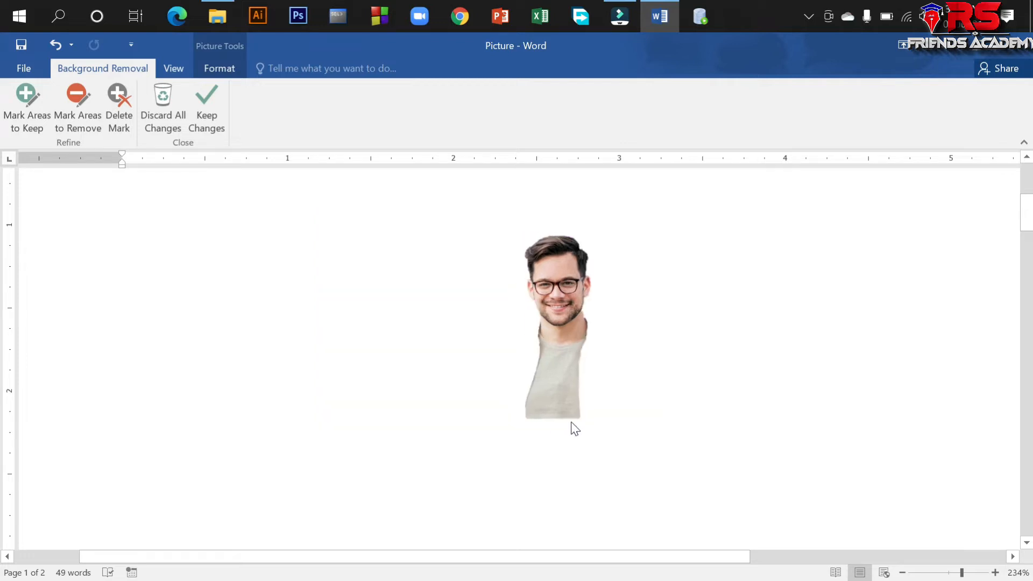
{"action": "left_click_drag", "start_coordinate": [655, 320], "coordinate": [680, 321]}
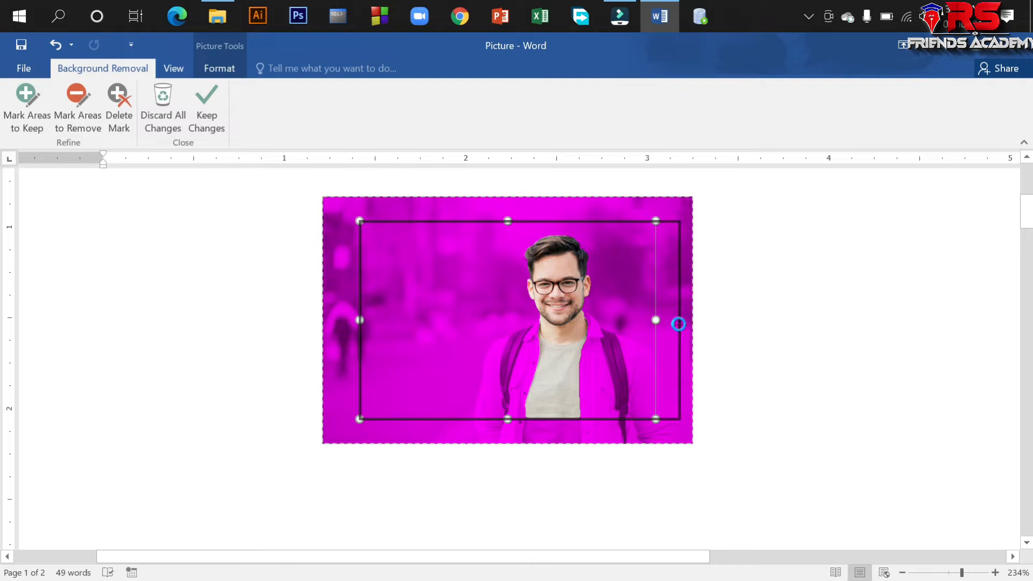
{"action": "left_click_drag", "start_coordinate": [519, 419], "coordinate": [519, 440]}
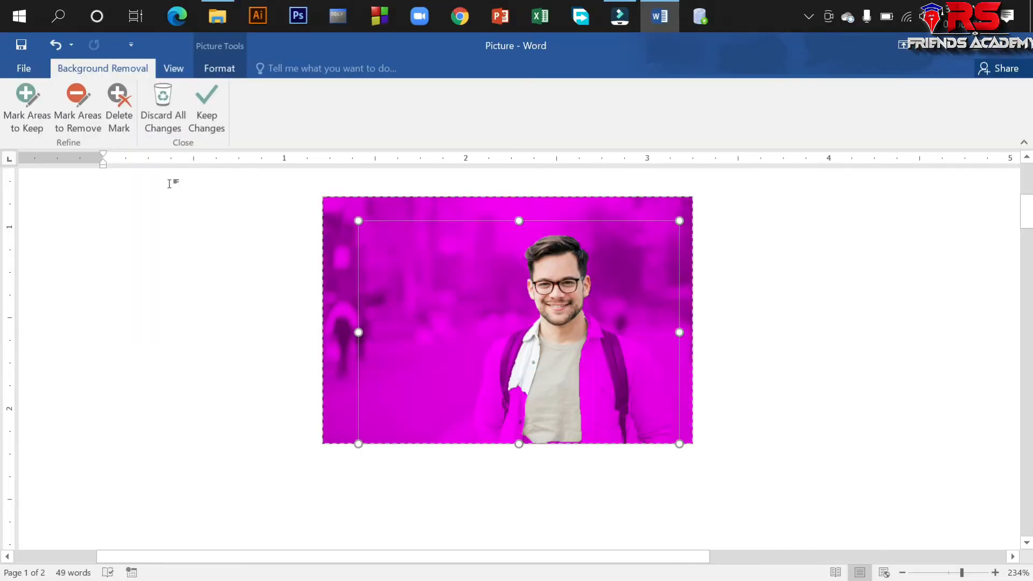
Step: Mark the shoulder, sleeve and backpack strap on the left side of the photo's man as areas to keep
{"action": "left_click", "coordinate": [24, 99]}
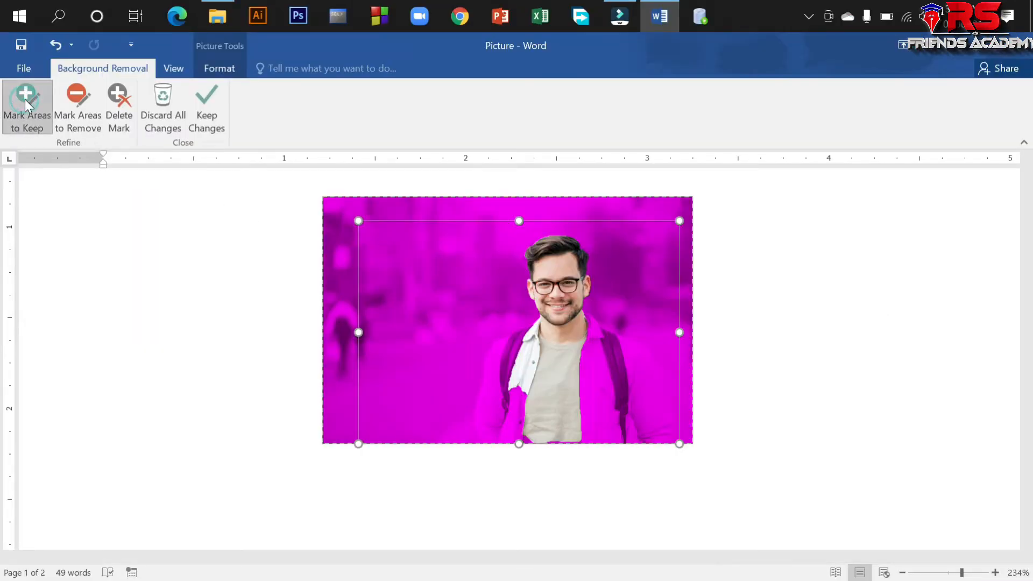
{"action": "scroll", "coordinate": [499, 345], "scroll_direction": "up", "scroll_amount": 10, "text": "ctrl"}
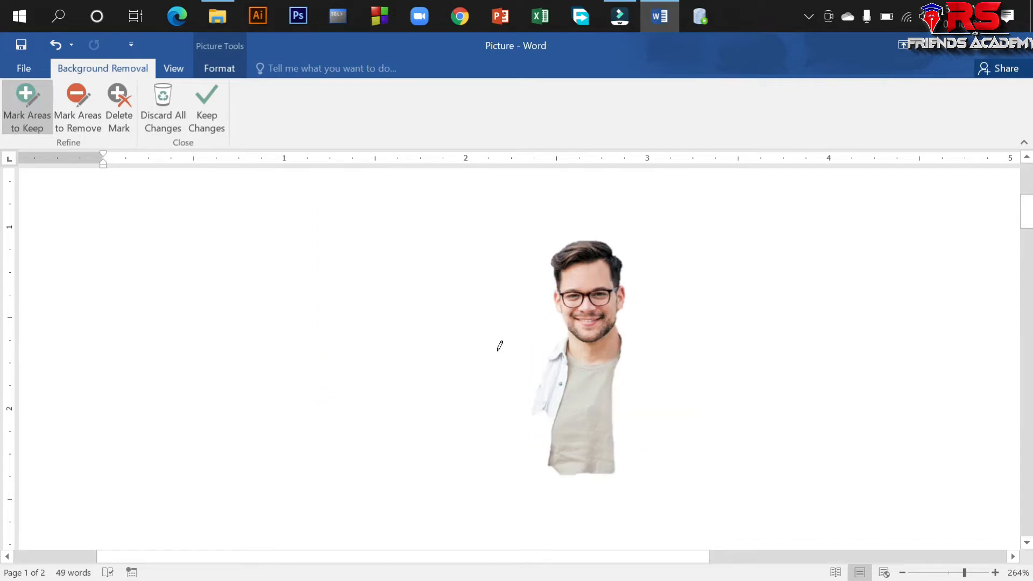
{"action": "scroll", "coordinate": [592, 369], "scroll_direction": "down", "scroll_amount": 5}
{"action": "scroll", "coordinate": [592, 369], "scroll_direction": "up", "scroll_amount": 3, "text": "ctrl"}
{"action": "scroll", "coordinate": [496, 536], "scroll_direction": "down", "scroll_amount": 3}
{"action": "left_click_drag", "start_coordinate": [498, 555], "coordinate": [431, 555]}
{"action": "scroll", "coordinate": [456, 433], "scroll_direction": "up", "scroll_amount": 4}
{"action": "scroll", "coordinate": [438, 398], "scroll_direction": "down", "scroll_amount": 4}
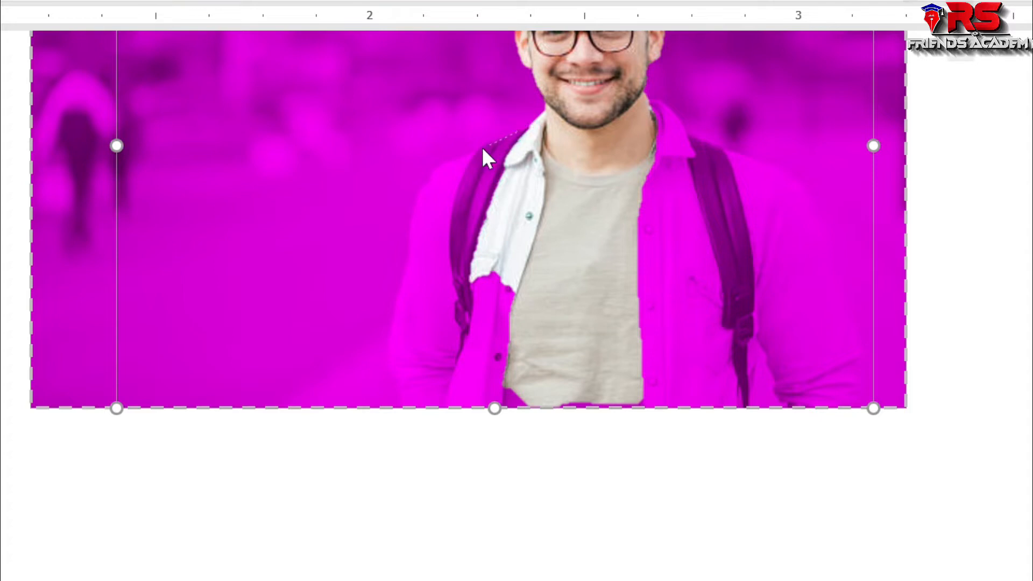
{"action": "left_click_drag", "start_coordinate": [441, 165], "coordinate": [439, 165]}
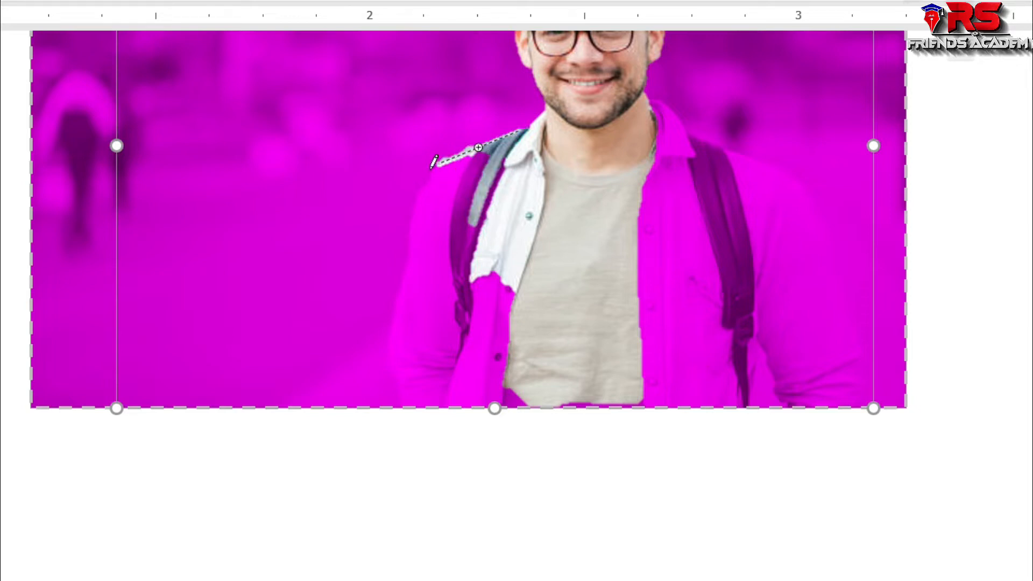
{"action": "left_click_drag", "start_coordinate": [419, 206], "coordinate": [407, 240]}
{"action": "left_click_drag", "start_coordinate": [396, 359], "coordinate": [420, 414]}
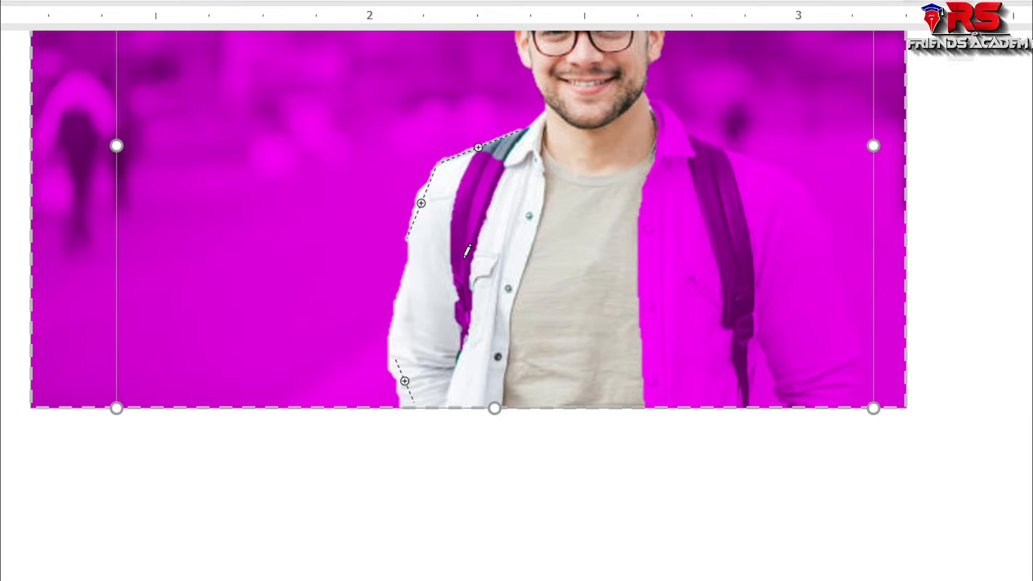
{"action": "left_click_drag", "start_coordinate": [491, 158], "coordinate": [468, 277]}
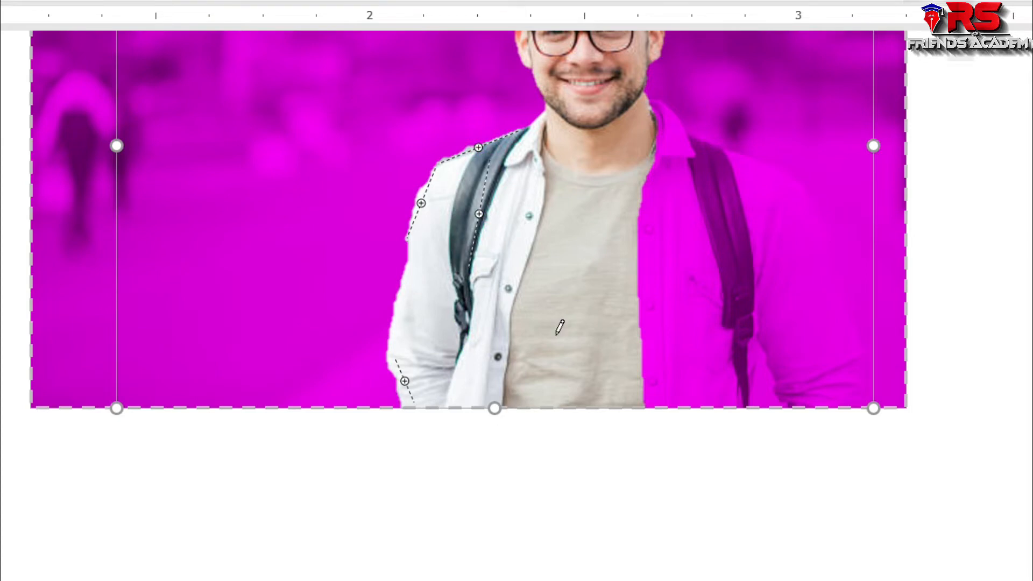
Step: Mark the collar, shoulder, sleeve and the gap beside the strap on the right side of the photo's man as areas to keep
{"action": "scroll", "coordinate": [560, 327], "scroll_direction": "up", "scroll_amount": 6}
{"action": "scroll", "coordinate": [662, 313], "scroll_direction": "down", "scroll_amount": 3}
{"action": "left_click_drag", "start_coordinate": [660, 317], "coordinate": [739, 371]}
{"action": "scroll", "coordinate": [740, 369], "scroll_direction": "down", "scroll_amount": 3}
{"action": "scroll", "coordinate": [753, 334], "scroll_direction": "up", "scroll_amount": 3}
{"action": "left_click_drag", "start_coordinate": [756, 372], "coordinate": [832, 445]}
{"action": "scroll", "coordinate": [816, 381], "scroll_direction": "down", "scroll_amount": 3}
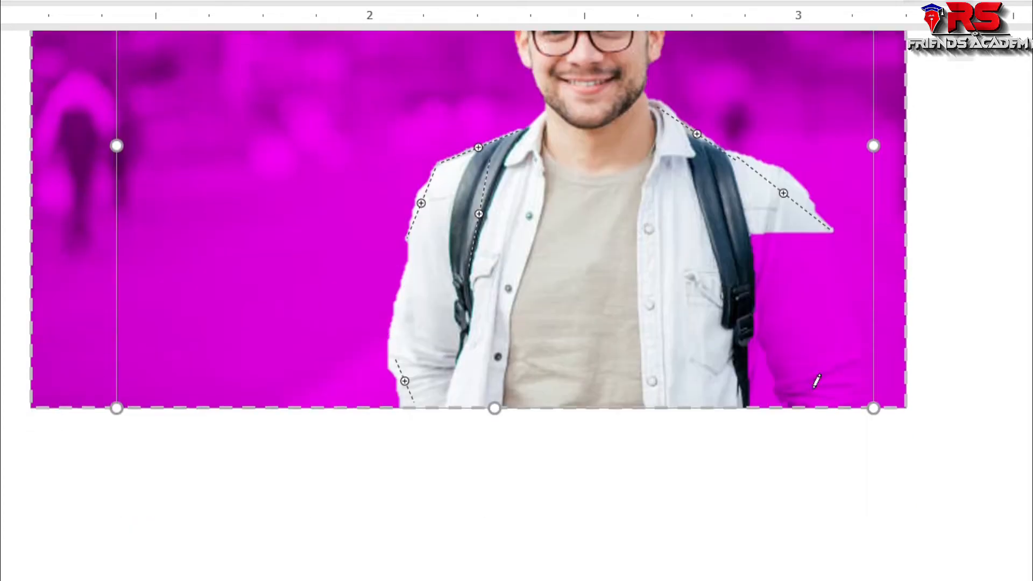
{"action": "mouse_move", "coordinate": [824, 239]}
{"action": "left_mouse_down"}
{"action": "mouse_move", "coordinate": [875, 427]}
{"action": "mouse_move", "coordinate": [873, 413]}
{"action": "left_mouse_up"}
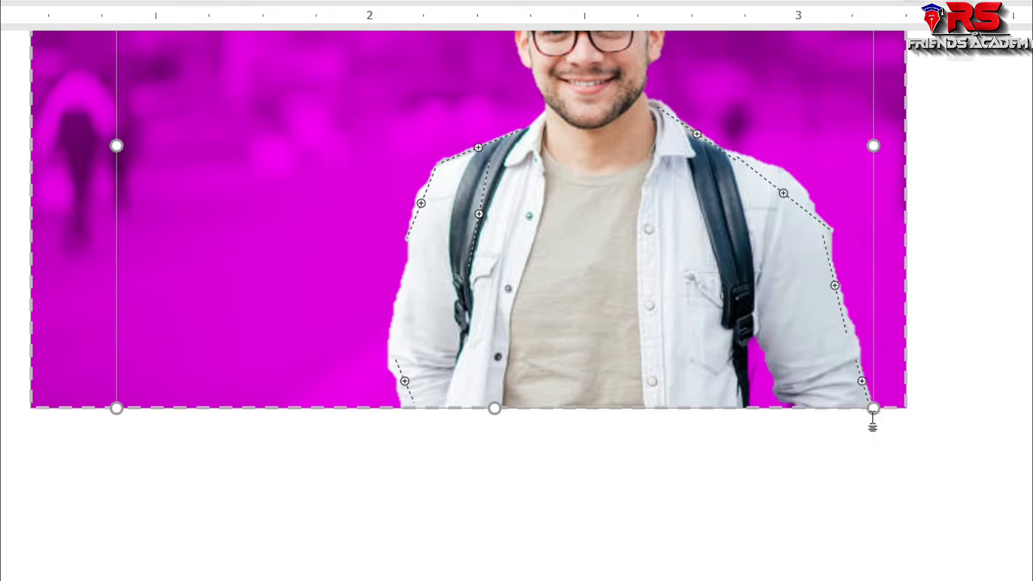
{"action": "left_click_drag", "start_coordinate": [754, 360], "coordinate": [764, 401]}
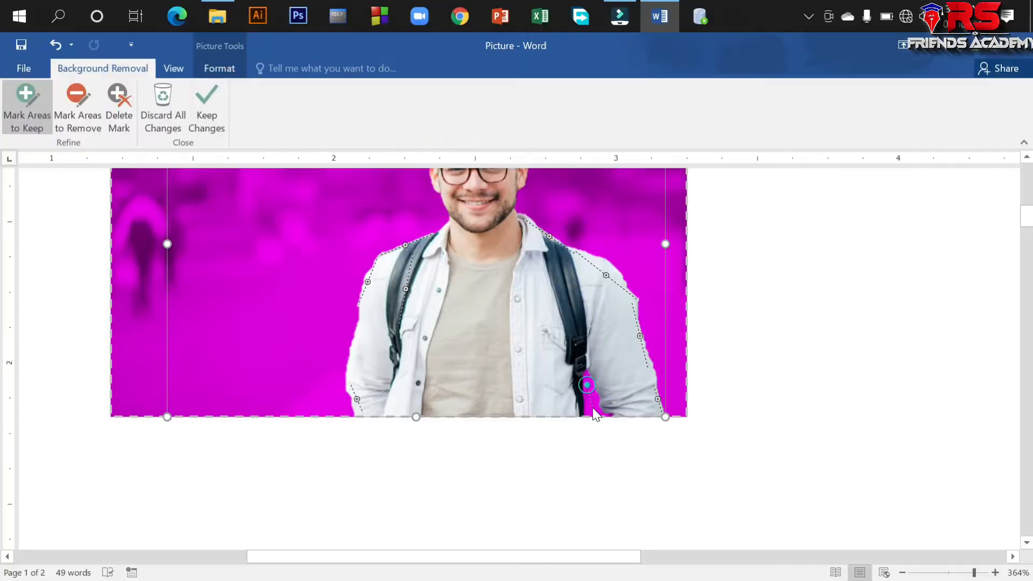
{"action": "left_click_drag", "start_coordinate": [595, 415], "coordinate": [595, 414]}
Step: Check the marked outline of the man with a backpack, keep the background removal changes and inspect the cut-out
{"action": "scroll", "coordinate": [599, 397], "scroll_direction": "up", "scroll_amount": 3}
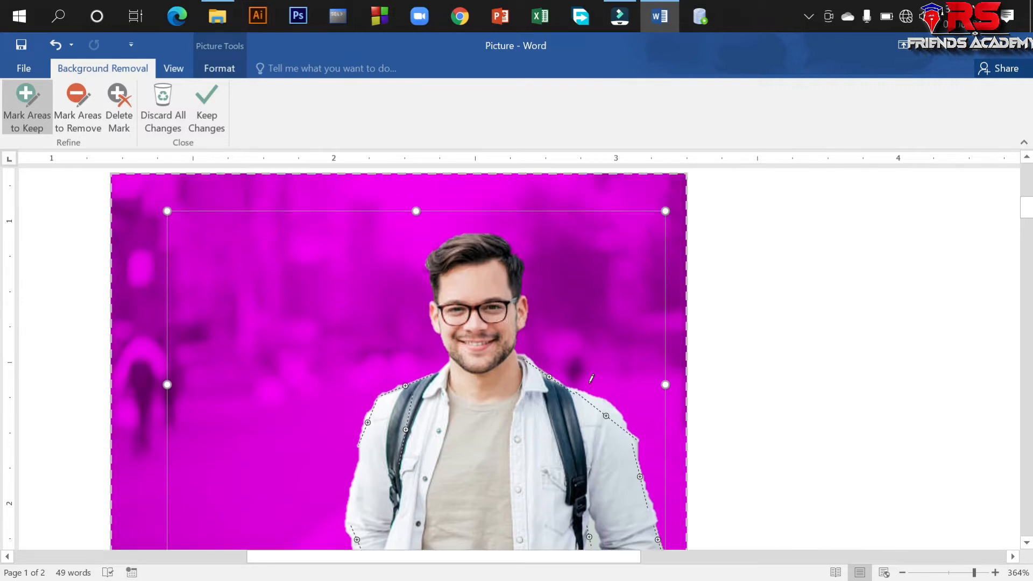
{"action": "scroll", "coordinate": [591, 378], "scroll_direction": "down", "scroll_amount": 3}
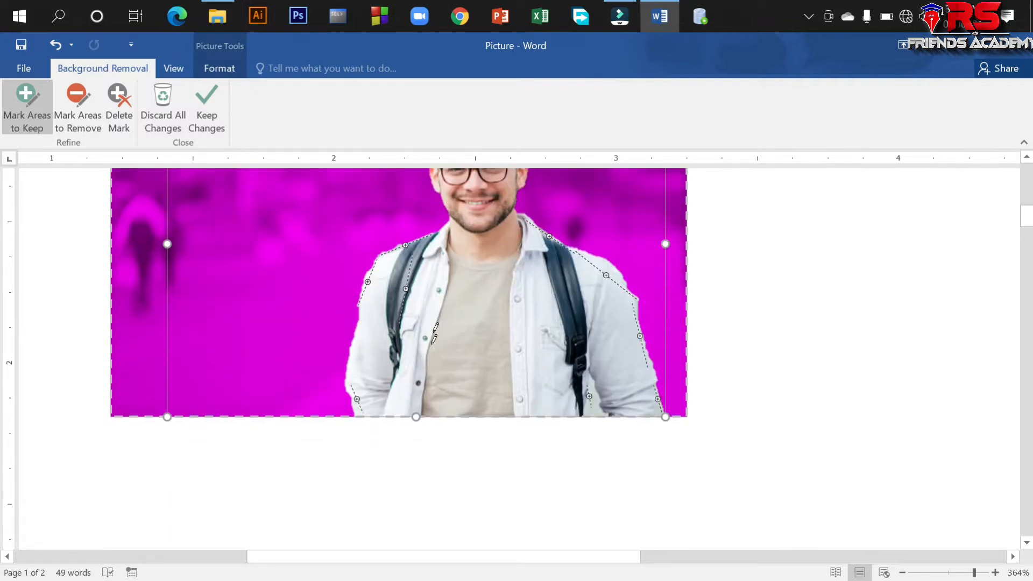
{"action": "scroll", "coordinate": [422, 362], "scroll_direction": "up", "scroll_amount": 3}
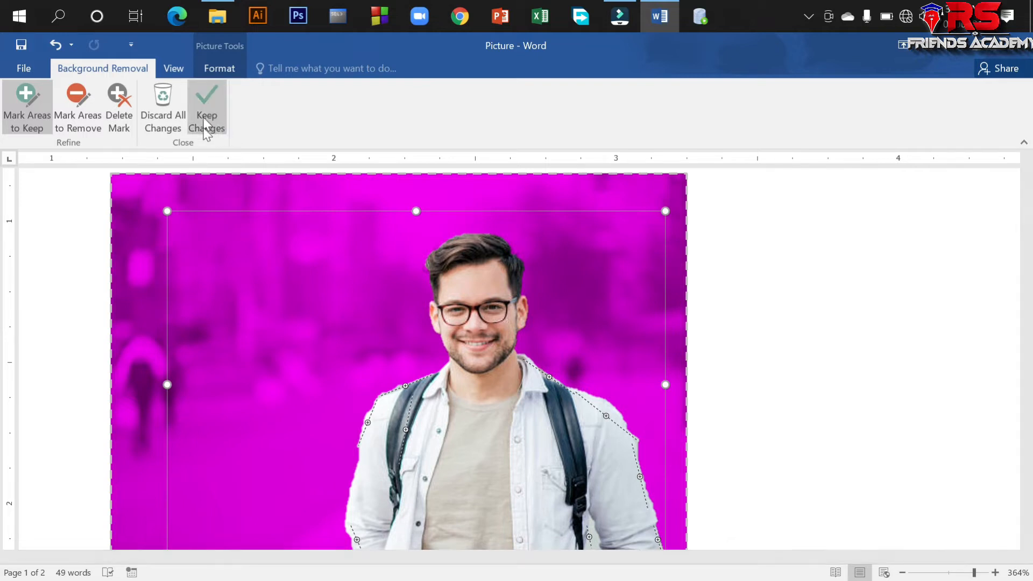
{"action": "left_click", "coordinate": [202, 97]}
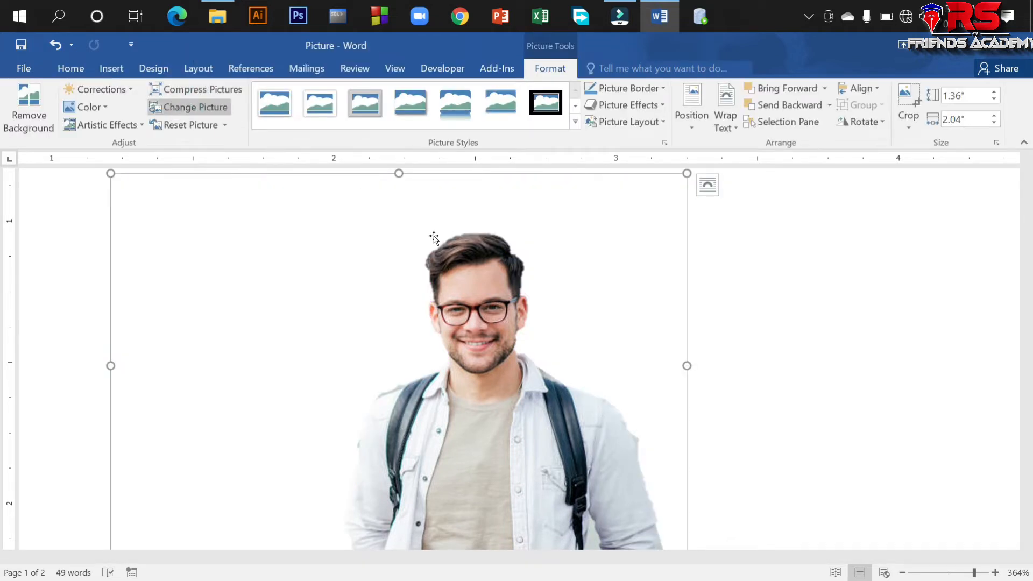
{"action": "scroll", "coordinate": [687, 337], "scroll_direction": "down", "scroll_amount": 3}
{"action": "scroll", "coordinate": [561, 351], "scroll_direction": "up", "scroll_amount": 6}
{"action": "scroll", "coordinate": [566, 350], "scroll_direction": "down", "scroll_amount": 6}
{"action": "scroll", "coordinate": [567, 351], "scroll_direction": "up", "scroll_amount": 3}
{"action": "scroll", "coordinate": [658, 375], "scroll_direction": "down", "scroll_amount": 6}
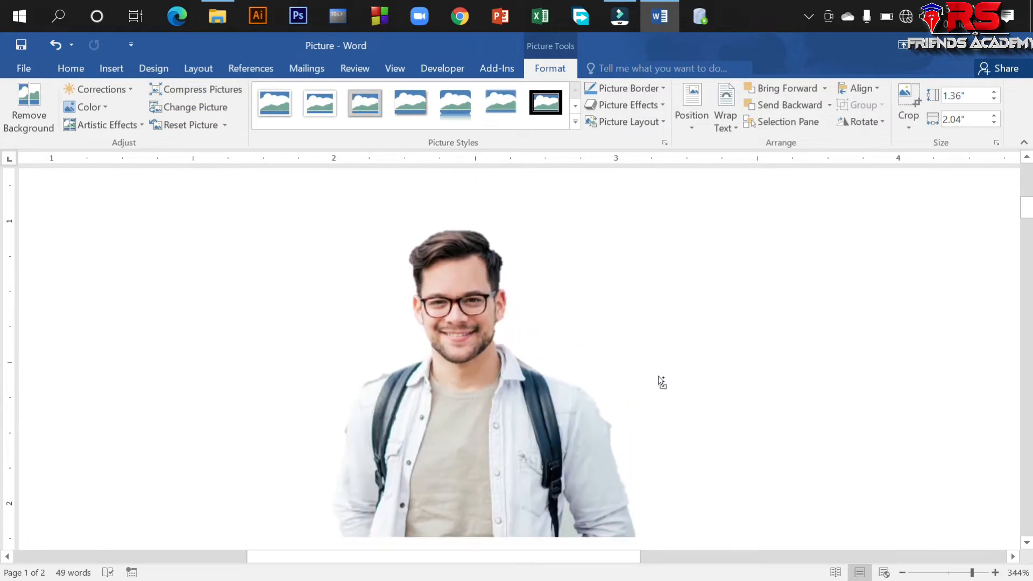
Step: Move the cut-out of the man with a backpack to the right and further down the first page
{"action": "left_click_drag", "start_coordinate": [409, 378], "coordinate": [536, 364]}
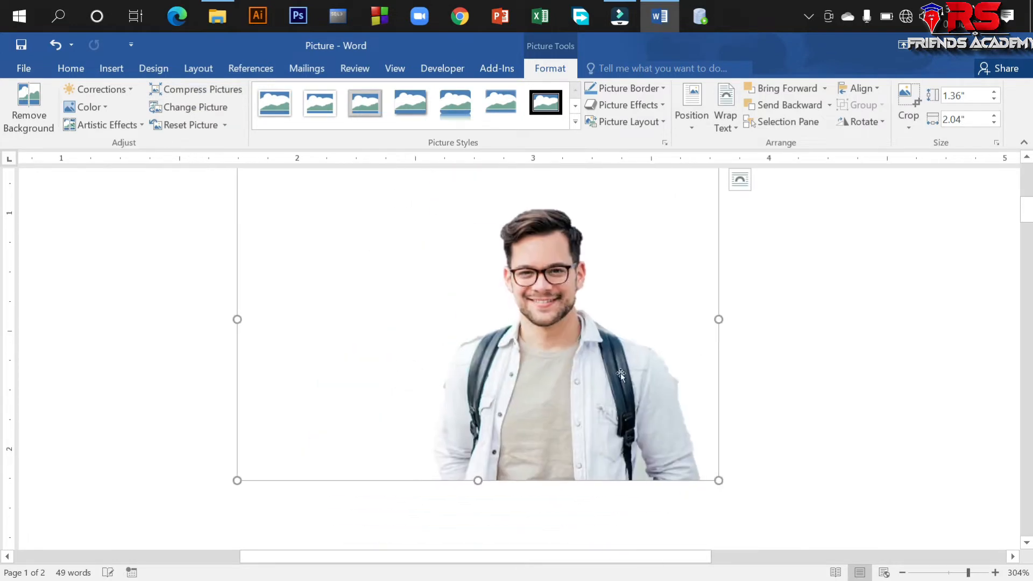
{"action": "left_click", "coordinate": [740, 349]}
{"action": "scroll", "coordinate": [587, 441], "scroll_direction": "down", "scroll_amount": 3}
{"action": "scroll", "coordinate": [586, 441], "scroll_direction": "down", "scroll_amount": 2}
{"action": "scroll", "coordinate": [581, 438], "scroll_direction": "down", "scroll_amount": 6}
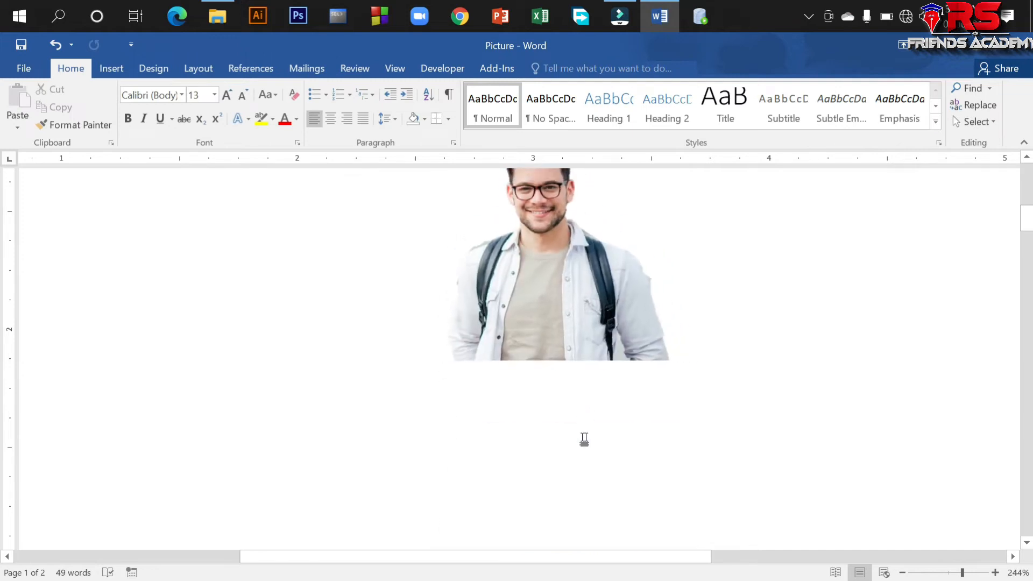
{"action": "scroll", "coordinate": [575, 414], "scroll_direction": "down", "scroll_amount": 5}
{"action": "scroll", "coordinate": [508, 397], "scroll_direction": "up", "scroll_amount": 4}
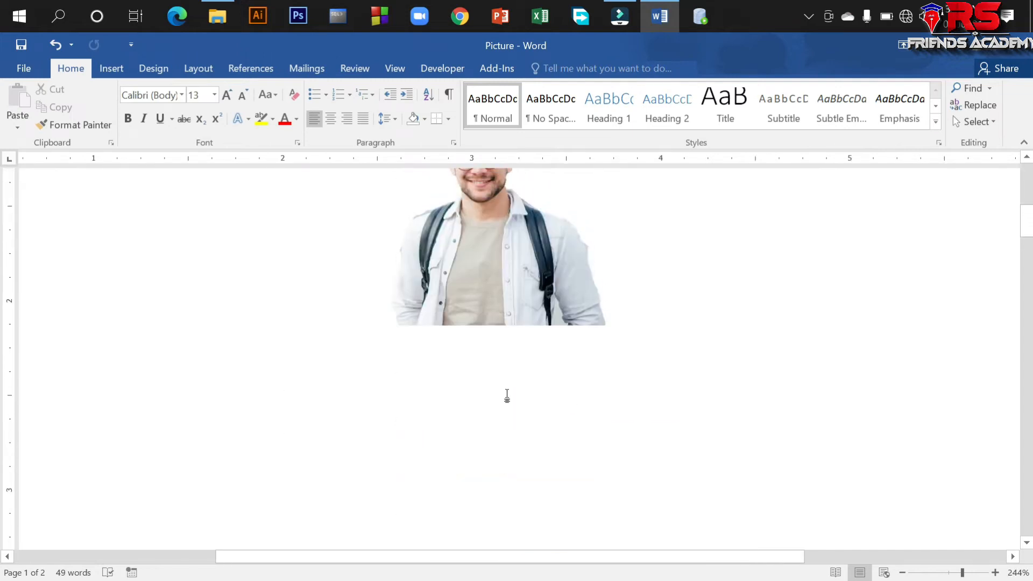
{"action": "left_click", "coordinate": [503, 369]}
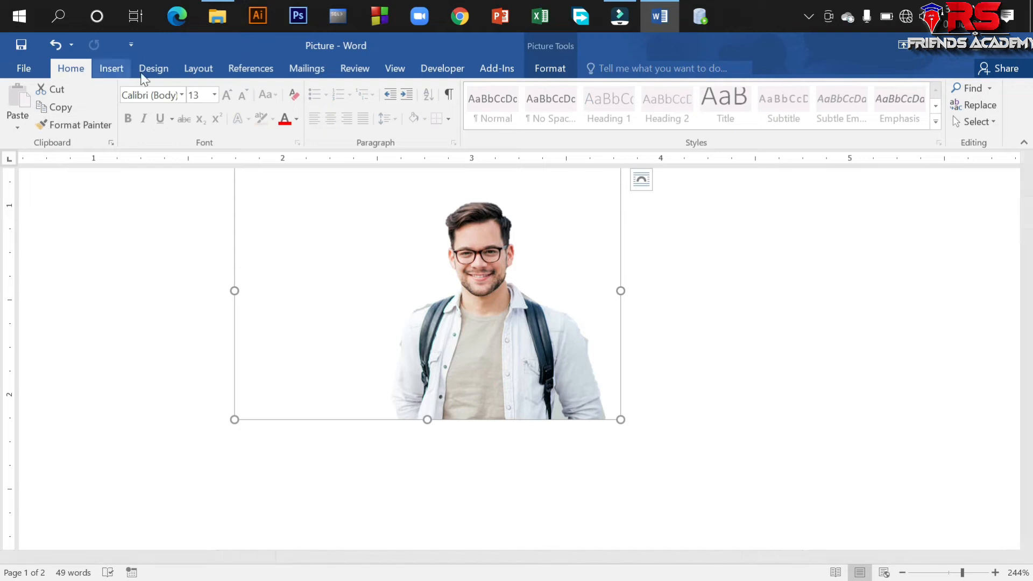
{"action": "left_click_drag", "start_coordinate": [442, 308], "coordinate": [492, 420]}
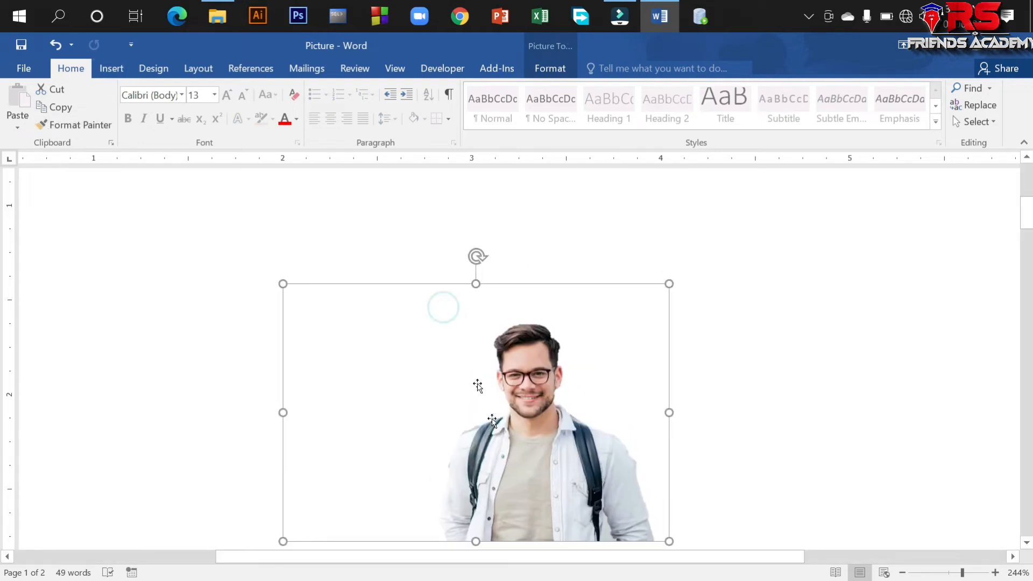
Step: Insert the photo of the man in the brown sweater from the computer and move it up and right on the first page
{"action": "left_click", "coordinate": [111, 68]}
{"action": "left_click", "coordinate": [134, 116]}
{"action": "left_click", "coordinate": [267, 211]}
{"action": "left_click", "coordinate": [373, 395]}
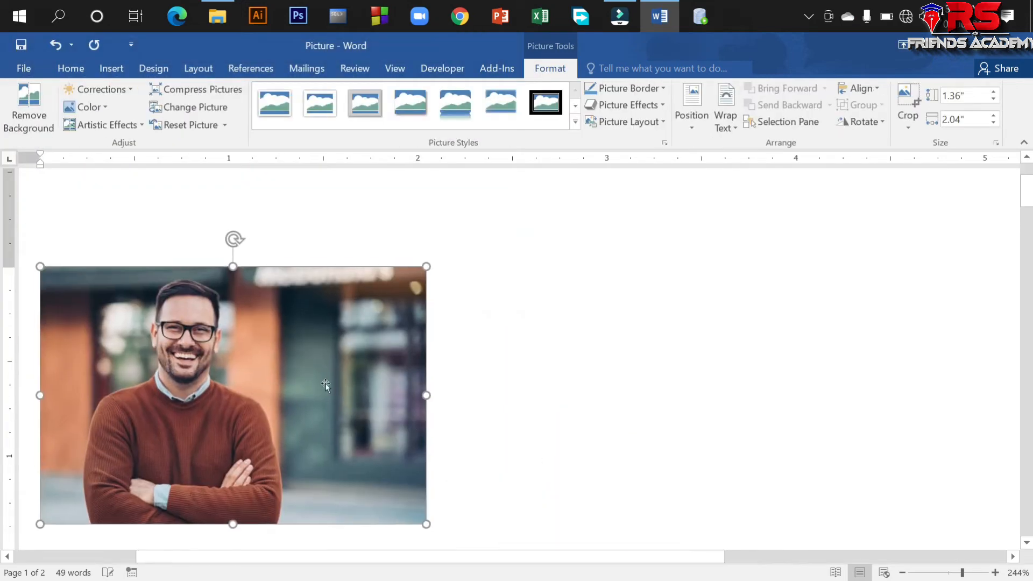
{"action": "left_click_drag", "start_coordinate": [332, 484], "coordinate": [454, 389]}
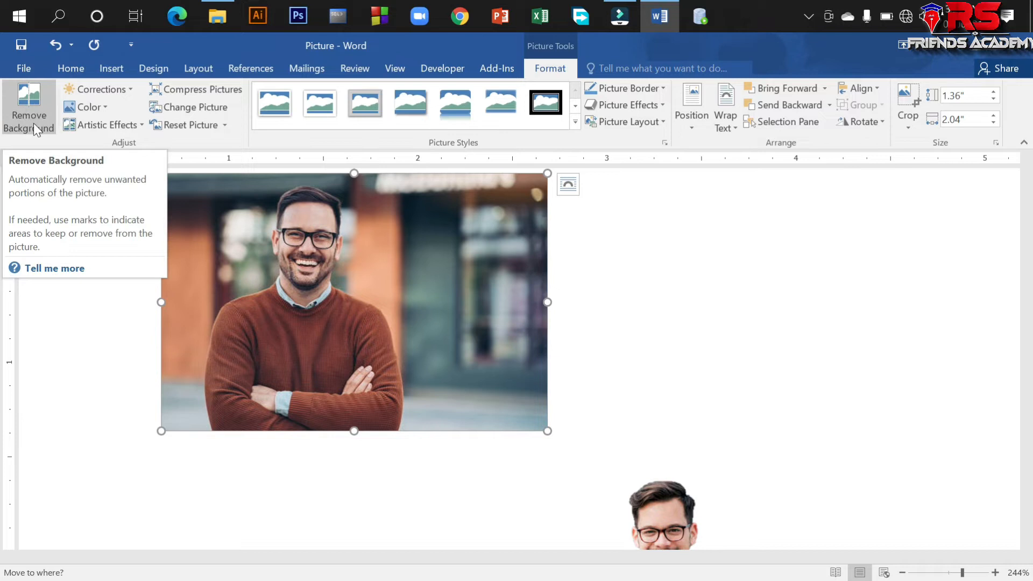
Step: Start background removal on the brown-sweater photo and extend the selection frame to the photo's lower edge and nearly to its upper edge
{"action": "left_click", "coordinate": [27, 110]}
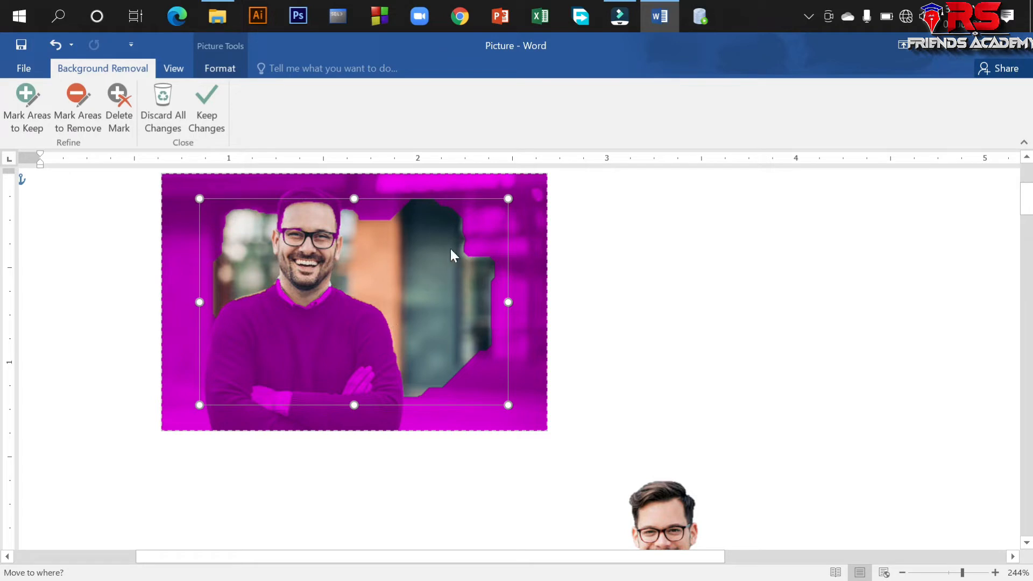
{"action": "scroll", "coordinate": [445, 276], "scroll_direction": "up", "scroll_amount": 3}
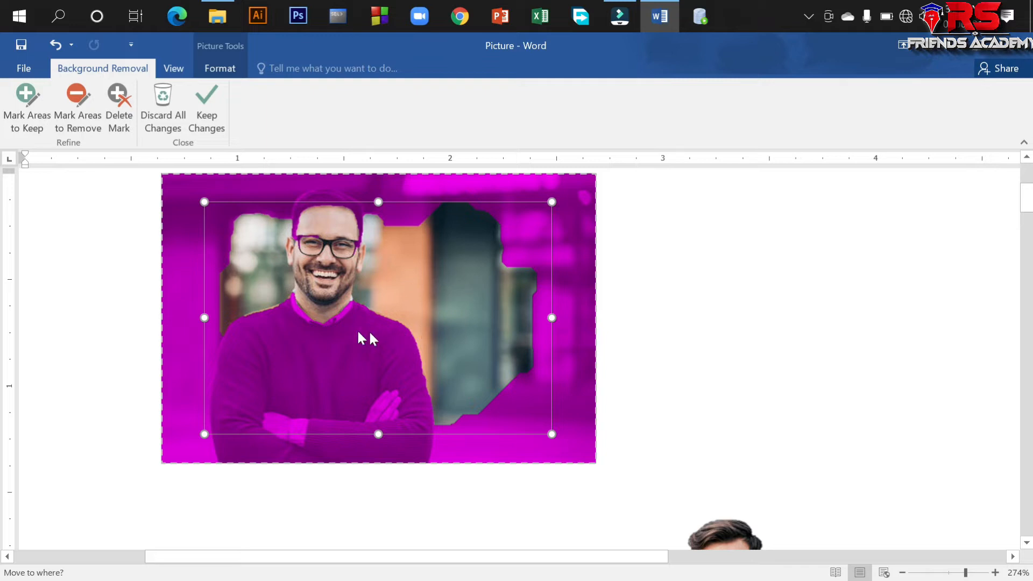
{"action": "left_click_drag", "start_coordinate": [379, 435], "coordinate": [378, 461]}
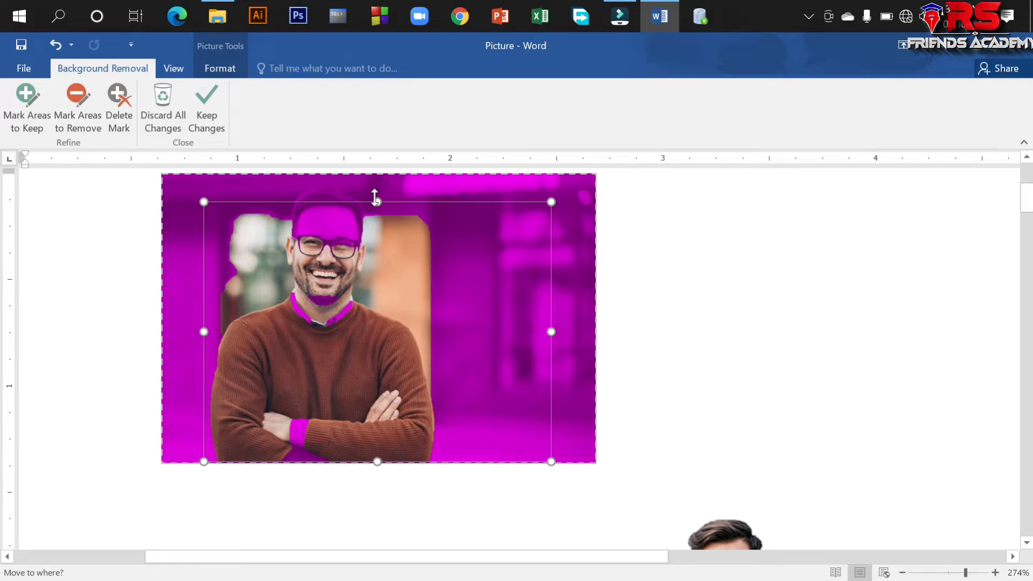
{"action": "left_click_drag", "start_coordinate": [378, 200], "coordinate": [376, 180]}
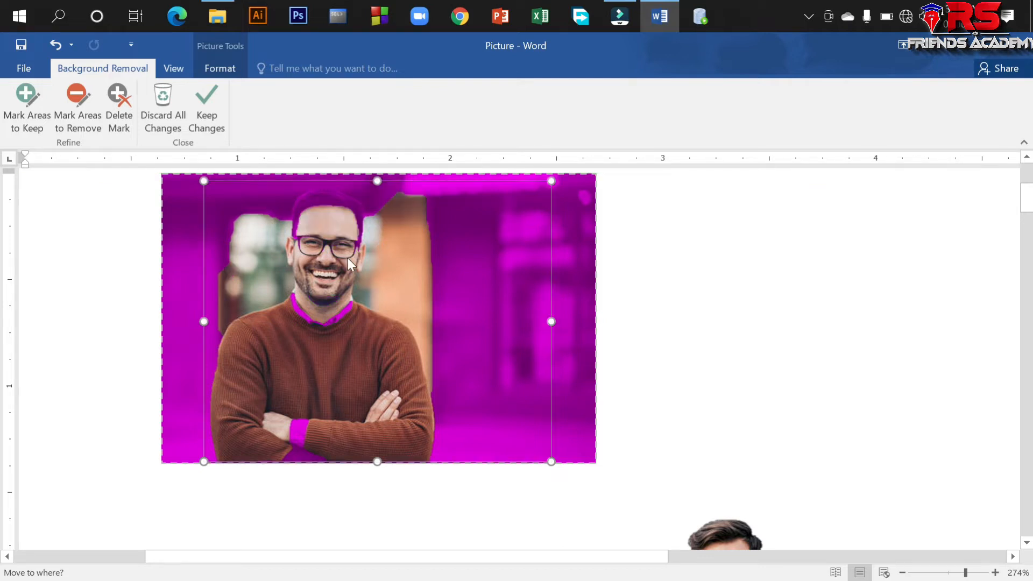
Step: Mark the shirt collar and the sweater's lower edge below the cuff as areas to keep in the brown-sweater photo
{"action": "scroll", "coordinate": [347, 257], "scroll_direction": "up", "scroll_amount": 3}
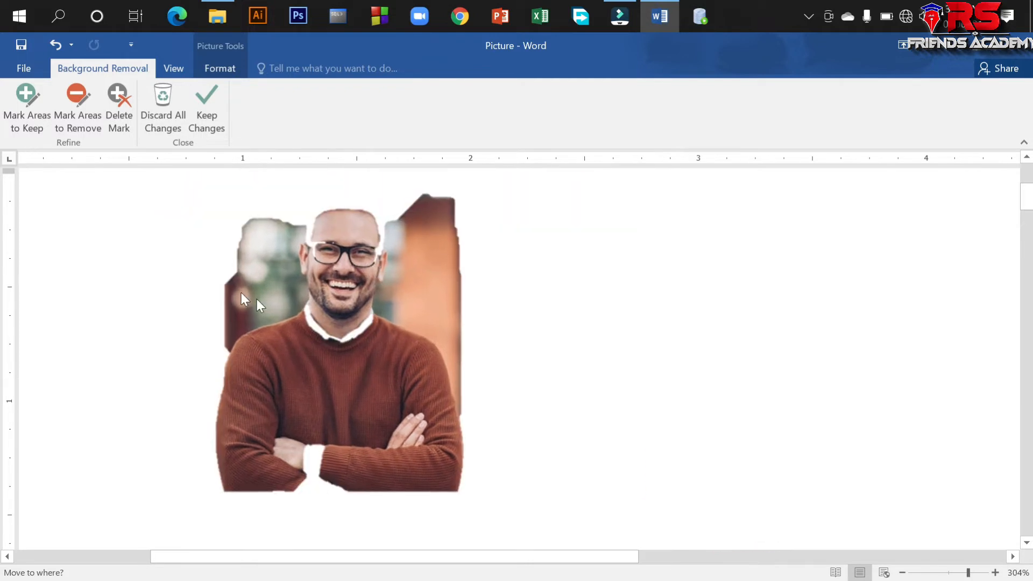
{"action": "left_click", "coordinate": [27, 107]}
{"action": "left_click", "coordinate": [303, 313]}
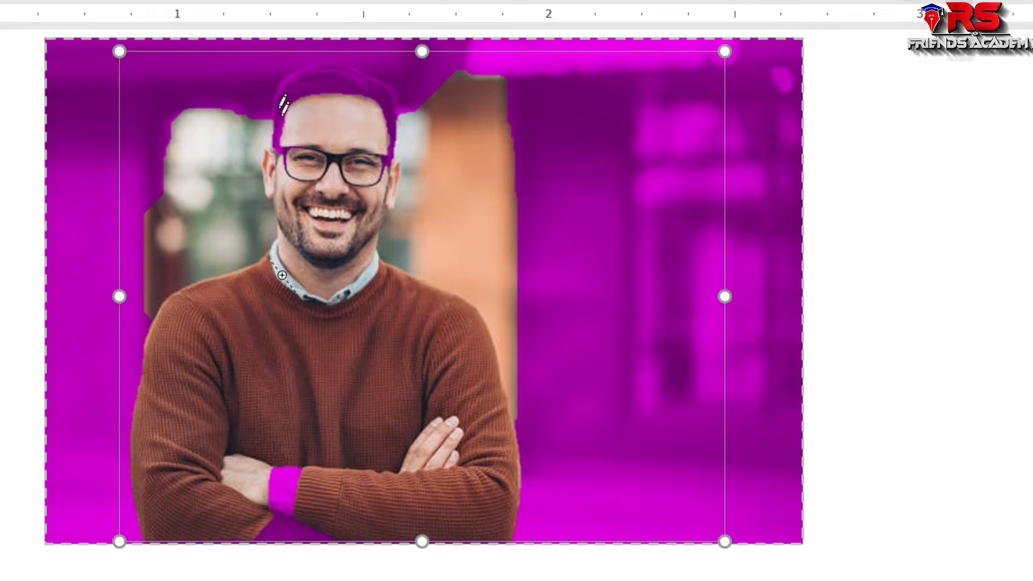
{"action": "scroll", "coordinate": [300, 346], "scroll_direction": "down", "scroll_amount": 5}
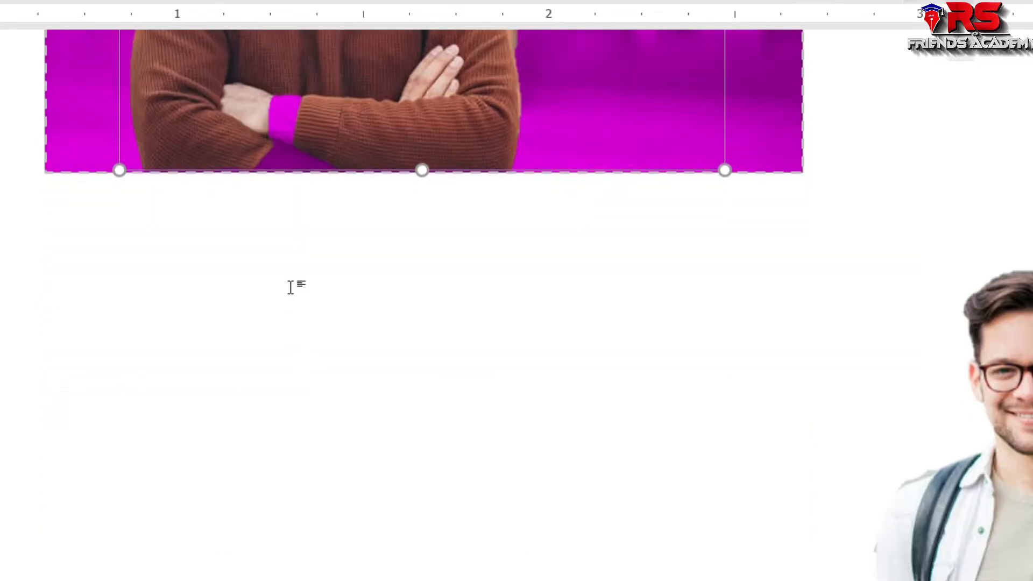
{"action": "scroll", "coordinate": [291, 288], "scroll_direction": "up", "scroll_amount": 5}
{"action": "scroll", "coordinate": [303, 315], "scroll_direction": "down", "scroll_amount": 1}
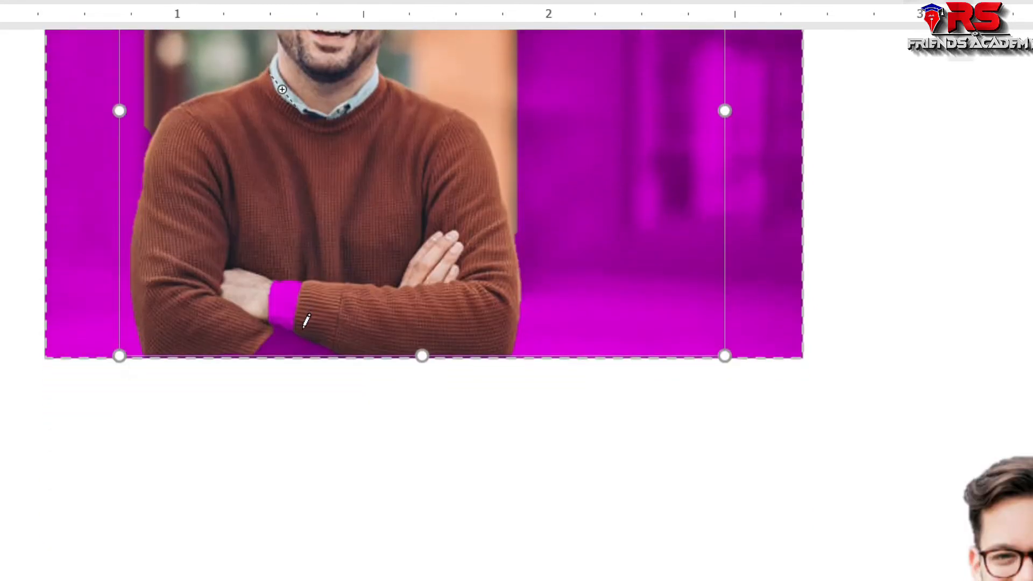
{"action": "left_click", "coordinate": [291, 344]}
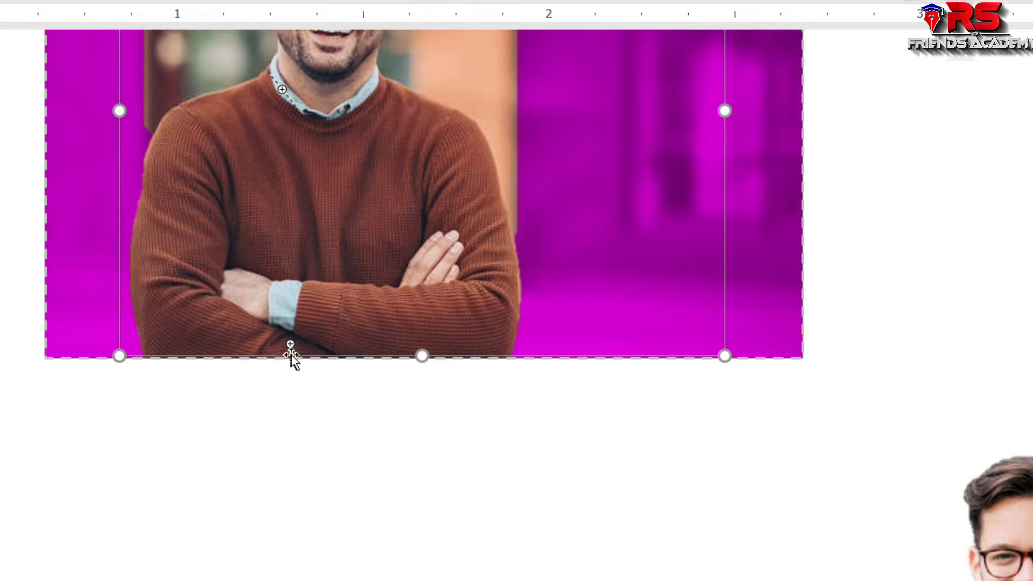
Step: Mark the man's hair as an area to keep with a stroke across it and an extra mark near its upper edge
{"action": "scroll", "coordinate": [277, 307], "scroll_direction": "up", "scroll_amount": 8}
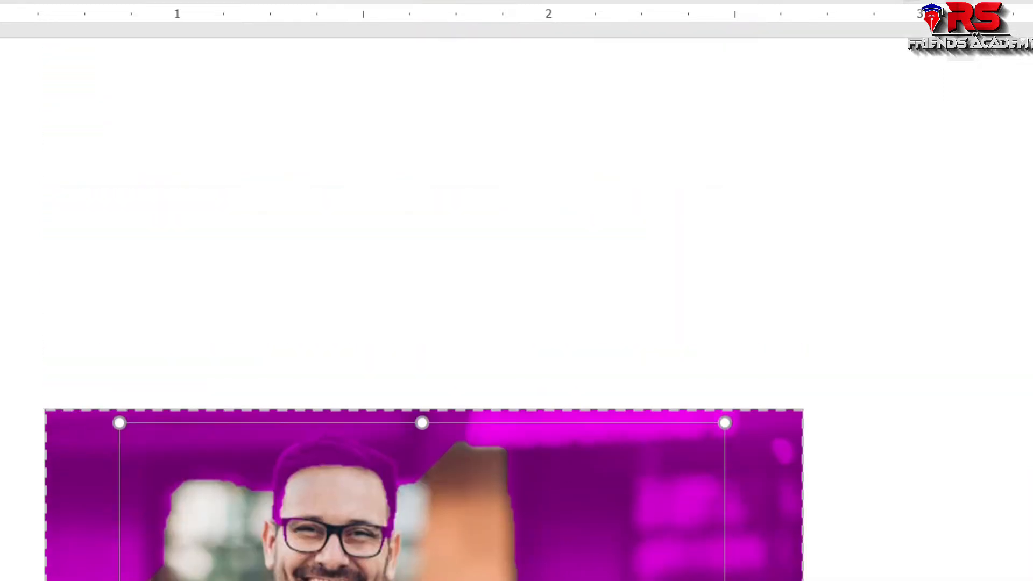
{"action": "scroll", "coordinate": [334, 242], "scroll_direction": "down", "scroll_amount": 6}
{"action": "scroll", "coordinate": [332, 245], "scroll_direction": "up", "scroll_amount": 3}
{"action": "mouse_move", "coordinate": [300, 267]}
{"action": "left_mouse_down"}
{"action": "mouse_move", "coordinate": [343, 263]}
{"action": "mouse_move", "coordinate": [387, 281]}
{"action": "left_mouse_up"}
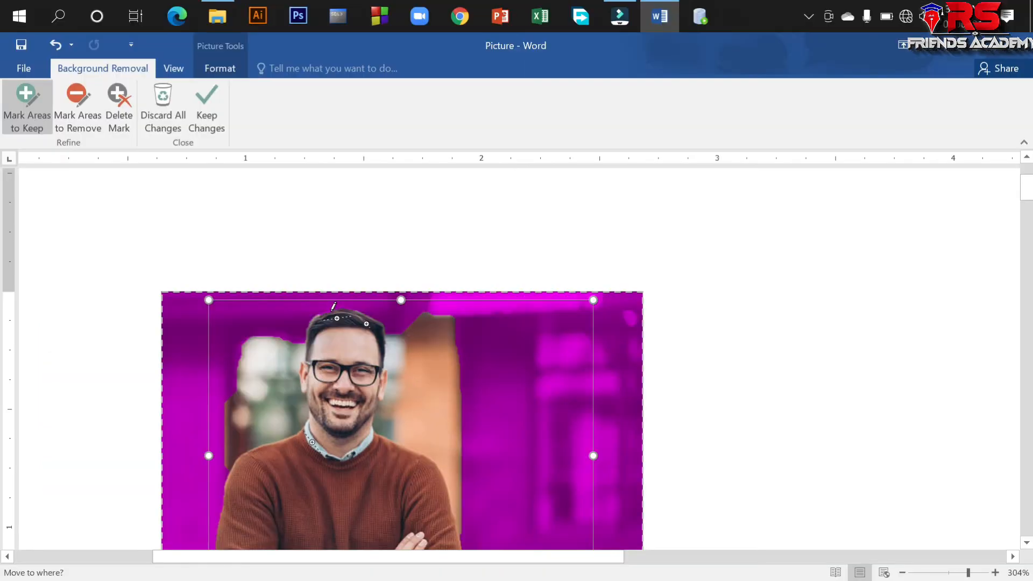
{"action": "left_click", "coordinate": [308, 254]}
{"action": "scroll", "coordinate": [367, 322], "scroll_direction": "up", "scroll_amount": 6}
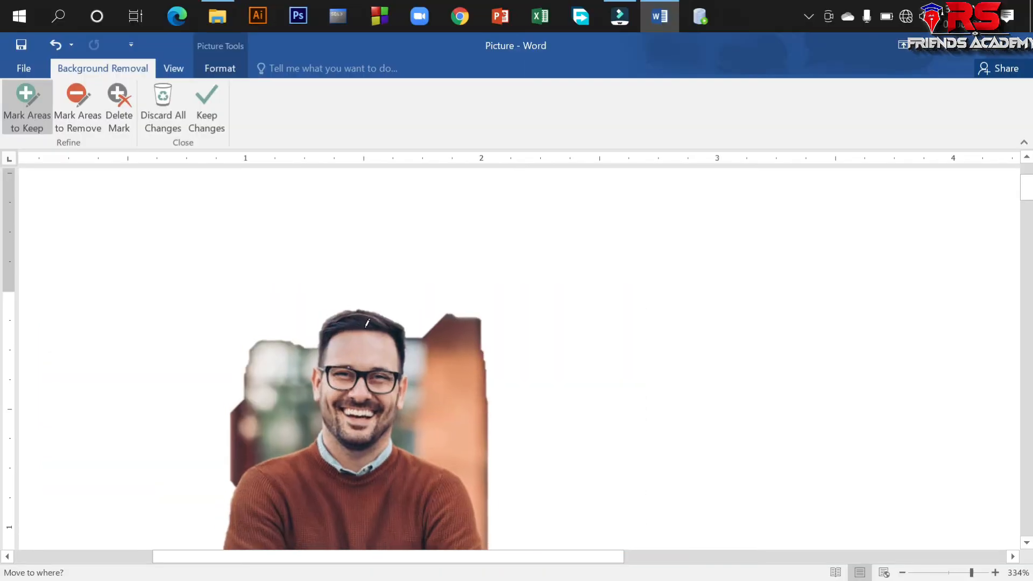
{"action": "scroll", "coordinate": [325, 306], "scroll_direction": "down", "scroll_amount": 3}
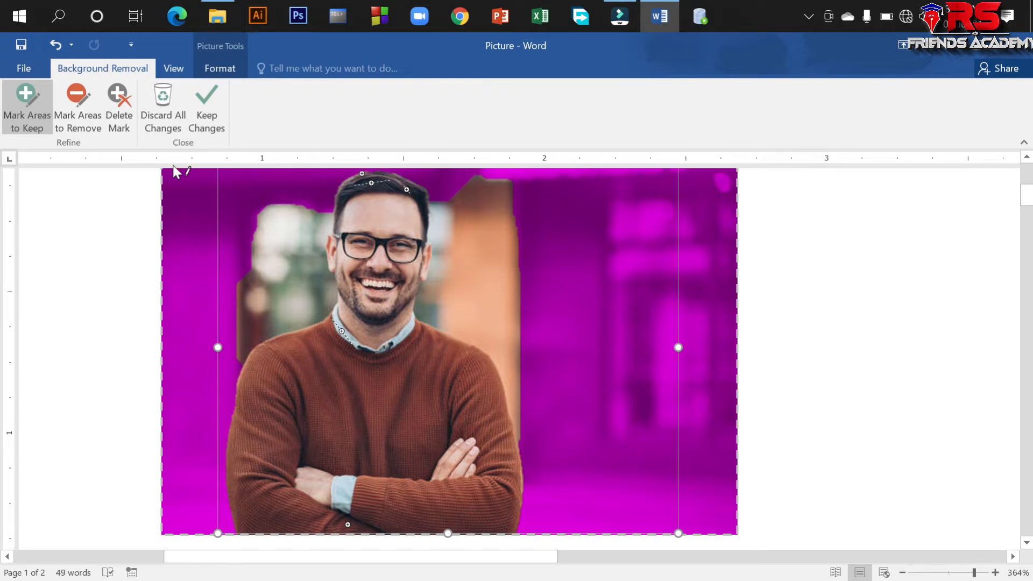
Step: Mark the leftover background above both shoulders and beside the face and neck as areas to remove
{"action": "left_click", "coordinate": [78, 100]}
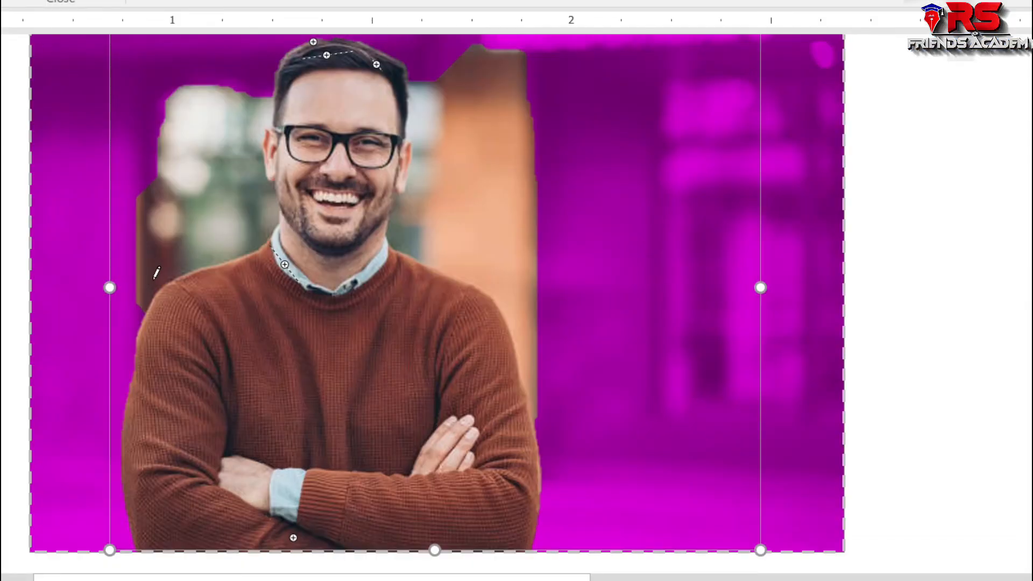
{"action": "mouse_move", "coordinate": [147, 303]}
{"action": "left_mouse_down"}
{"action": "mouse_move", "coordinate": [175, 287]}
{"action": "mouse_move", "coordinate": [181, 265]}
{"action": "mouse_move", "coordinate": [212, 272]}
{"action": "mouse_move", "coordinate": [258, 258]}
{"action": "mouse_move", "coordinate": [268, 243]}
{"action": "left_mouse_up"}
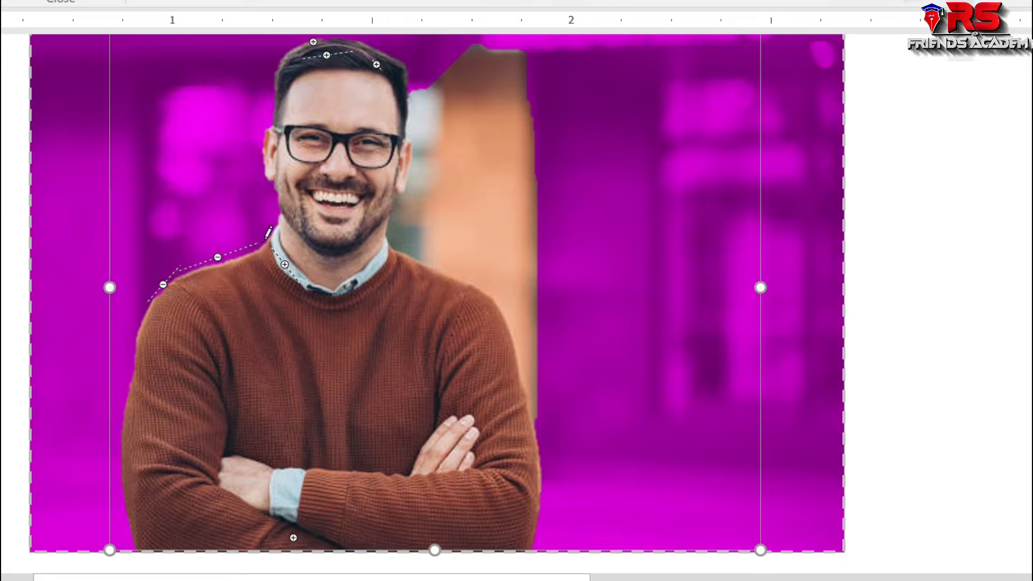
{"action": "left_click_drag", "start_coordinate": [414, 92], "coordinate": [413, 171]}
{"action": "mouse_move", "coordinate": [403, 212]}
{"action": "left_mouse_down"}
{"action": "mouse_move", "coordinate": [389, 226]}
{"action": "mouse_move", "coordinate": [410, 246]}
{"action": "mouse_move", "coordinate": [471, 266]}
{"action": "left_mouse_up"}
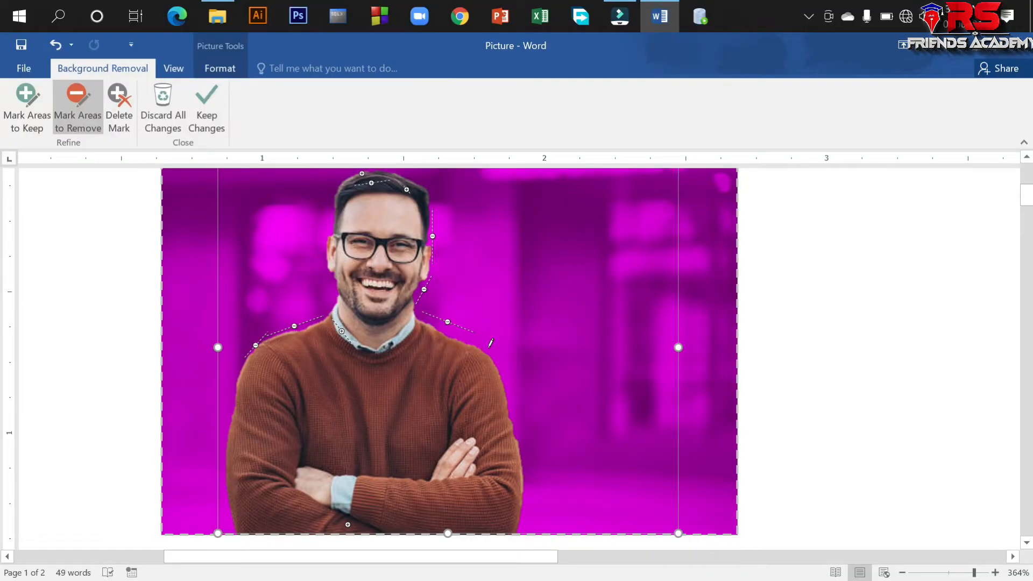
{"action": "scroll", "coordinate": [490, 344], "scroll_direction": "down", "scroll_amount": 3}
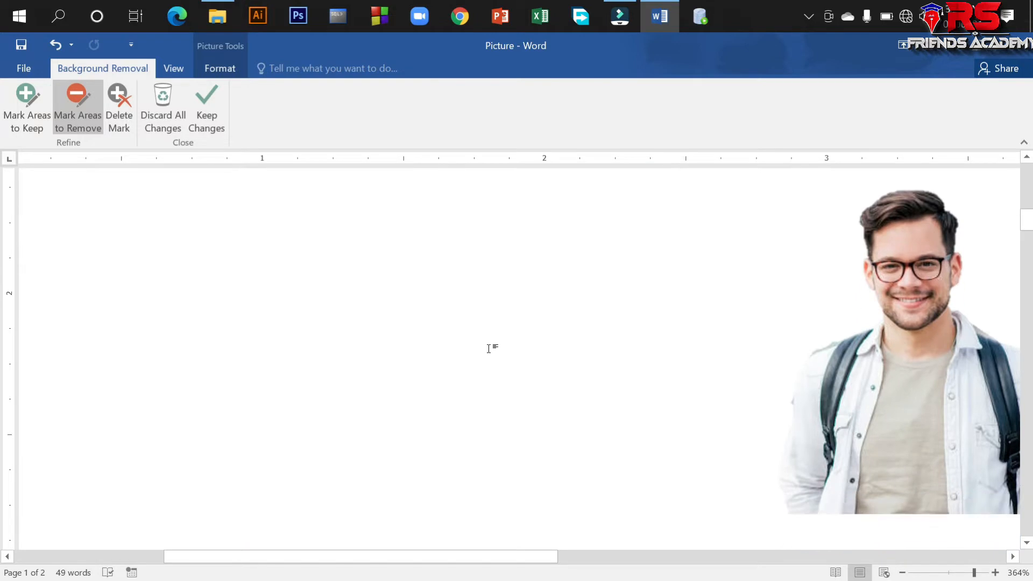
{"action": "scroll", "coordinate": [490, 343], "scroll_direction": "up", "scroll_amount": 2}
{"action": "scroll", "coordinate": [490, 343], "scroll_direction": "up", "scroll_amount": 2}
{"action": "scroll", "coordinate": [491, 343], "scroll_direction": "up", "scroll_amount": 1}
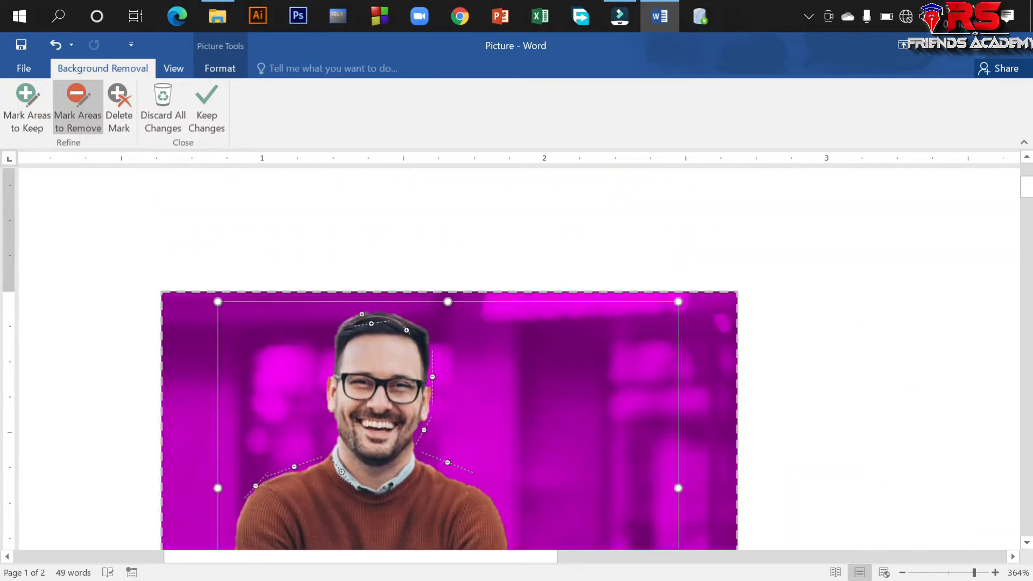
Step: Keep the background removal changes on the brown-sweater photo and inspect the cut-out
{"action": "left_click", "coordinate": [211, 104]}
{"action": "scroll", "coordinate": [586, 318], "scroll_direction": "down", "scroll_amount": 5}
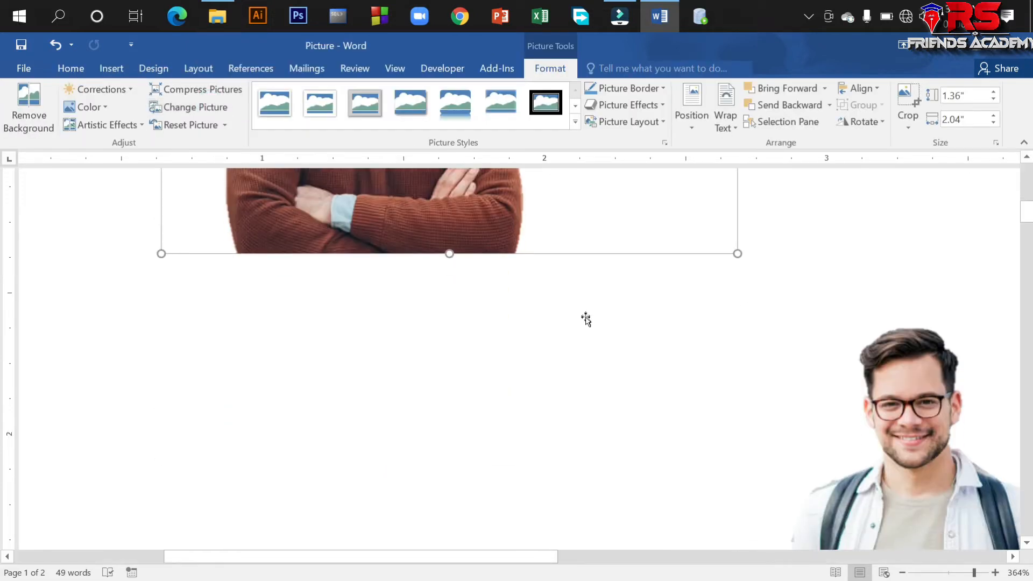
{"action": "scroll", "coordinate": [511, 374], "scroll_direction": "up", "scroll_amount": 3}
{"action": "scroll", "coordinate": [738, 372], "scroll_direction": "up", "scroll_amount": 1}
{"action": "scroll", "coordinate": [737, 371], "scroll_direction": "down", "scroll_amount": 1}
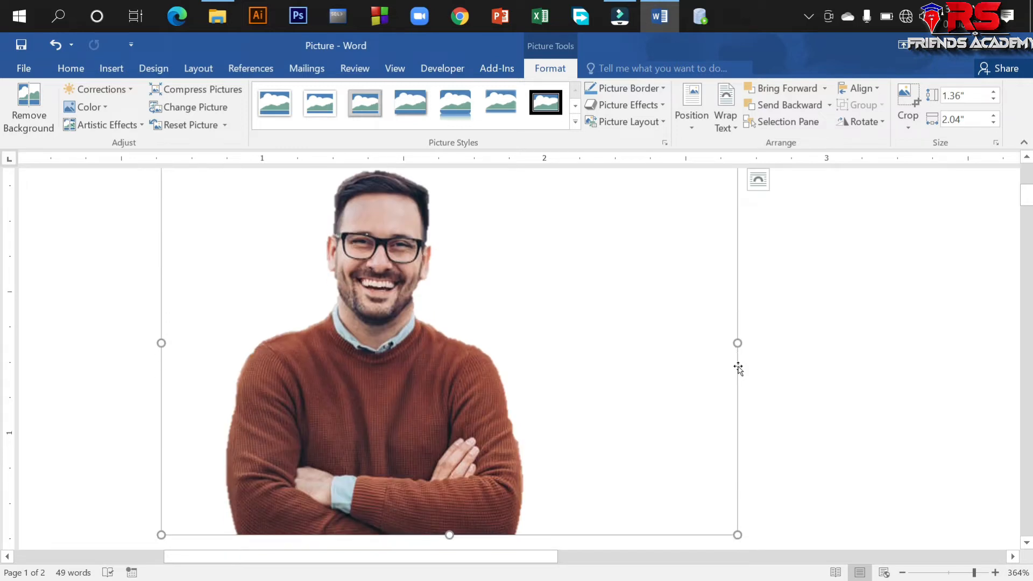
{"action": "scroll", "coordinate": [463, 355], "scroll_direction": "down", "scroll_amount": 3}
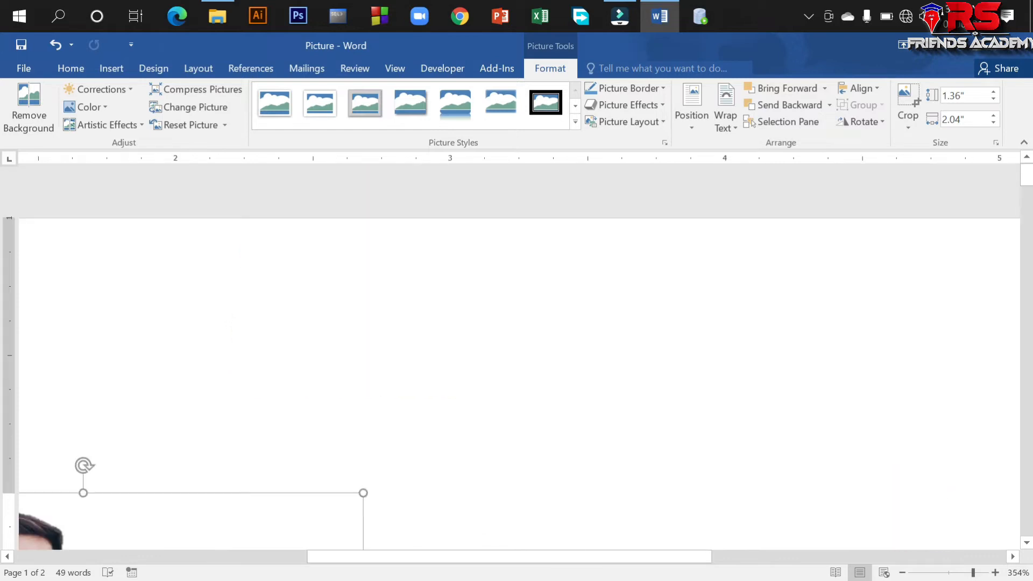
{"action": "scroll", "coordinate": [340, 425], "scroll_direction": "up", "scroll_amount": 9}
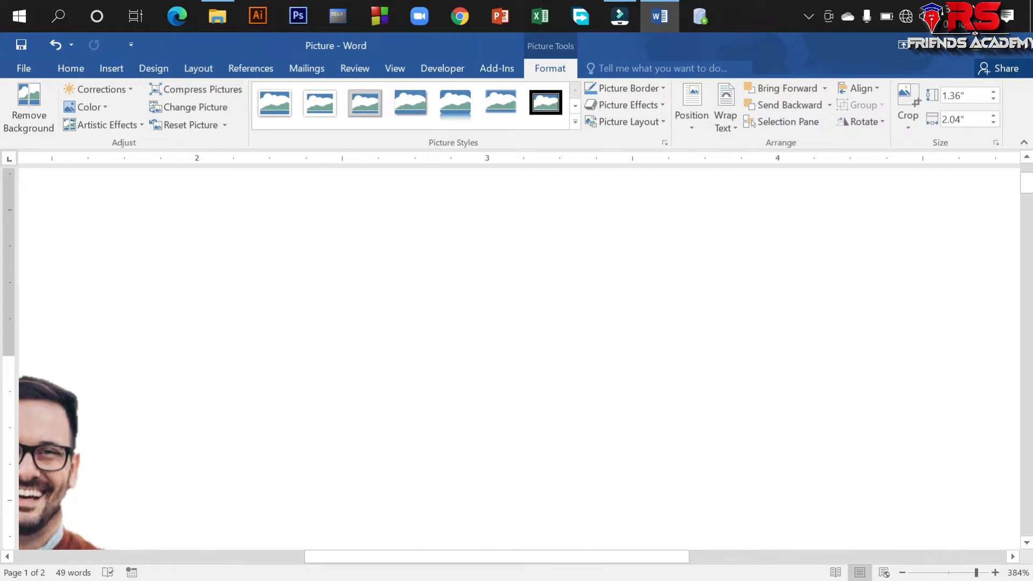
Step: Reopen background removal on the brown-sweater cut-out and delete the longer removal mark above the shoulder on the image's left side
{"action": "left_click", "coordinate": [340, 425]}
{"action": "scroll", "coordinate": [332, 408], "scroll_direction": "up", "scroll_amount": 6}
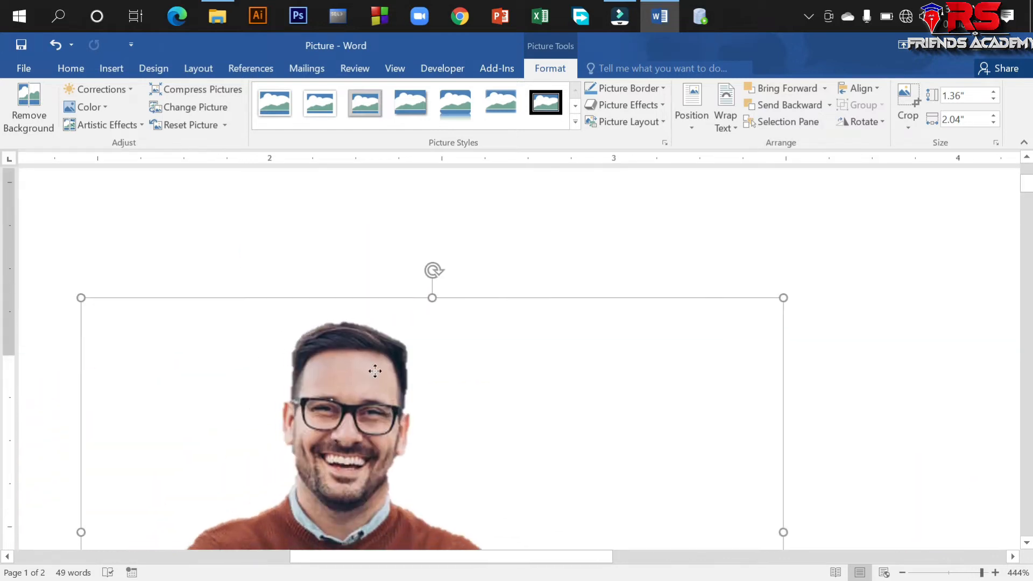
{"action": "left_click", "coordinate": [22, 115]}
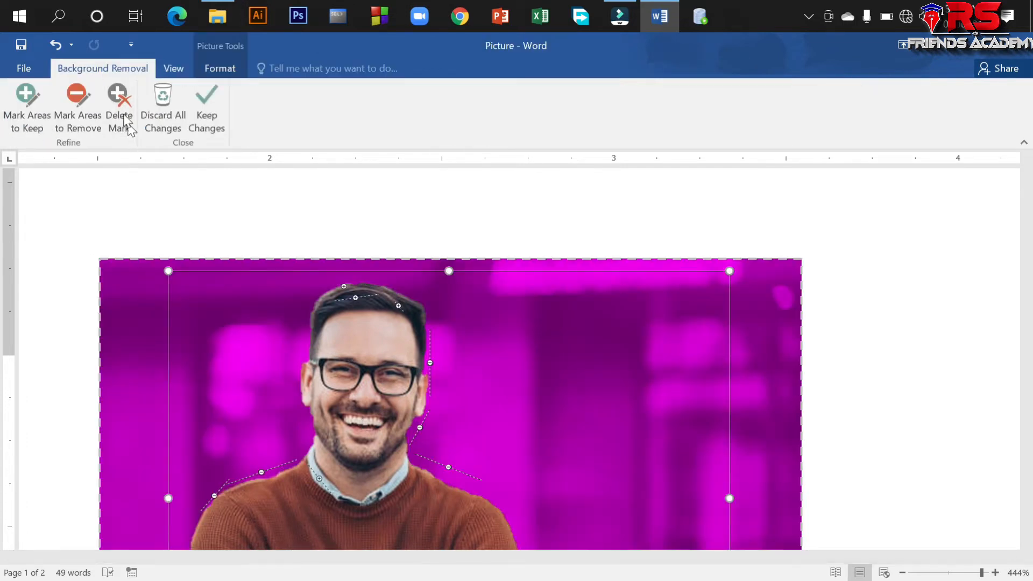
{"action": "left_click", "coordinate": [120, 103]}
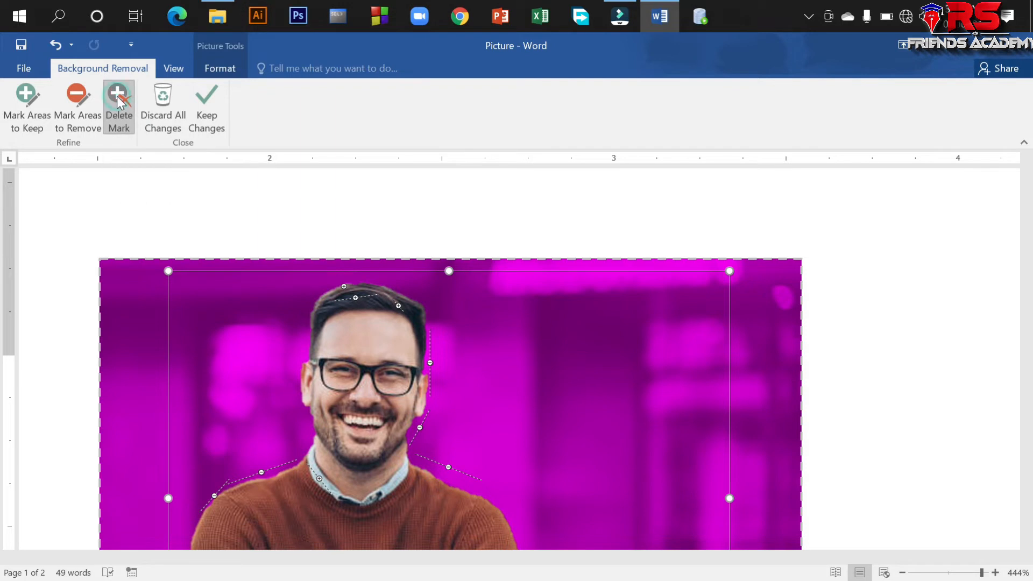
{"action": "scroll", "coordinate": [396, 301], "scroll_direction": "down", "scroll_amount": 6}
{"action": "scroll", "coordinate": [405, 296], "scroll_direction": "up", "scroll_amount": 3}
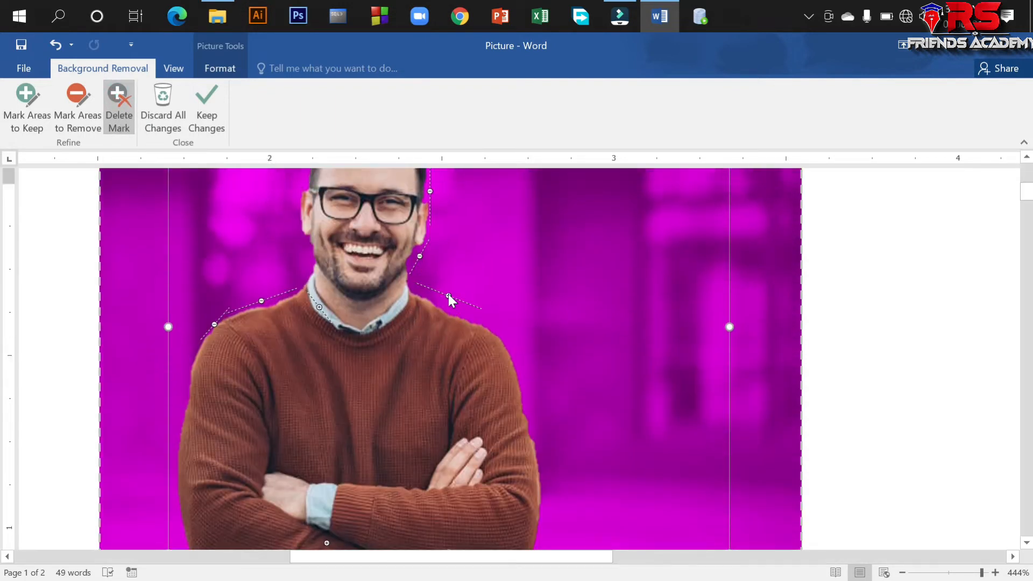
{"action": "left_click", "coordinate": [262, 298]}
{"action": "scroll", "coordinate": [409, 339], "scroll_direction": "up", "scroll_amount": 3}
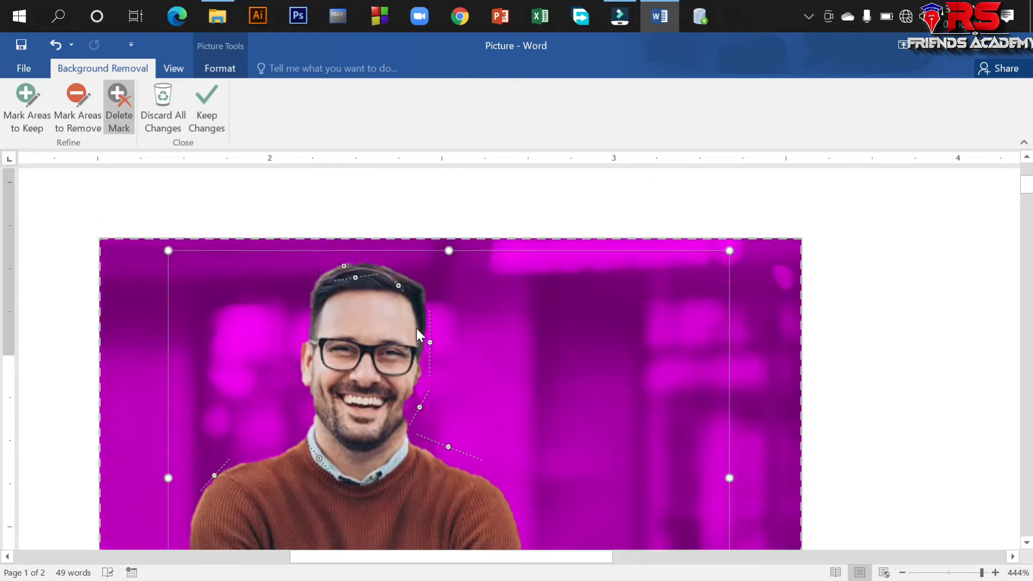
Step: Delete the removal marks beside the face, neck and shoulder on the image's right side, plus the keep mark on that side's hair
{"action": "left_click", "coordinate": [430, 361]}
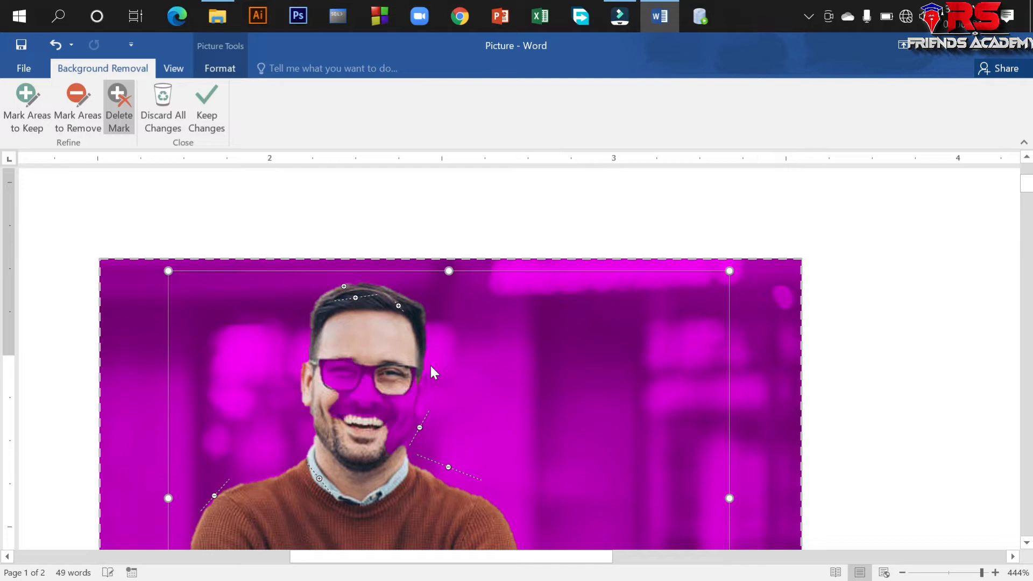
{"action": "left_click", "coordinate": [417, 428]}
{"action": "left_click", "coordinate": [449, 470]}
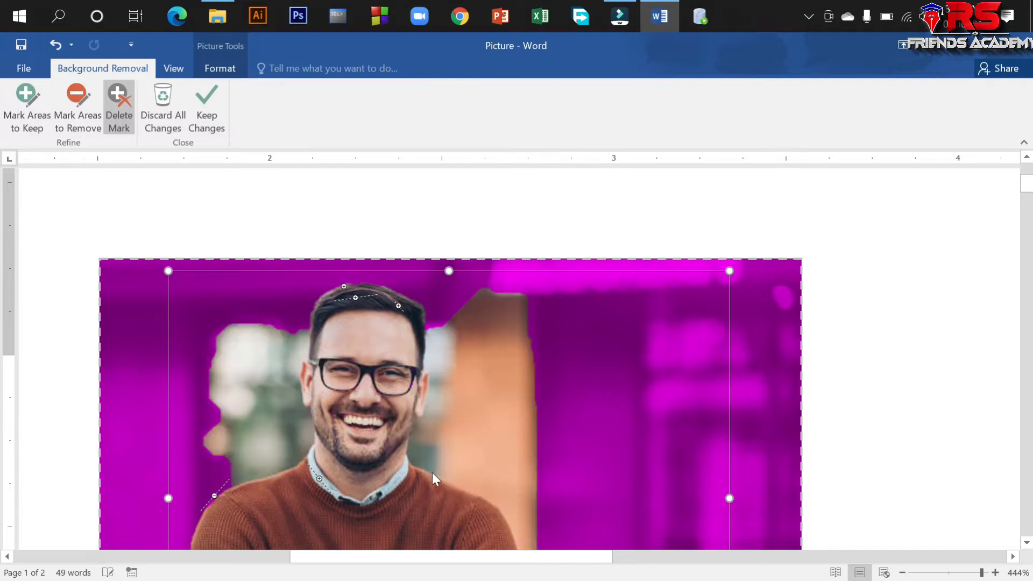
{"action": "left_click", "coordinate": [398, 305]}
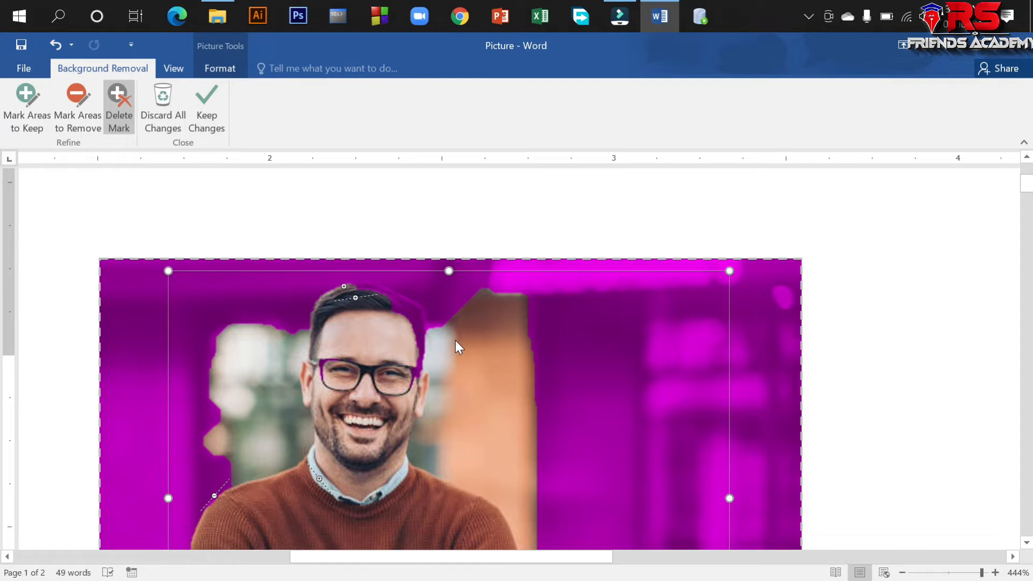
Step: Discard all background removal changes on the brown-sweater photo and look over the original picture
{"action": "left_click", "coordinate": [169, 101]}
{"action": "scroll", "coordinate": [412, 280], "scroll_direction": "down", "scroll_amount": 5}
{"action": "scroll", "coordinate": [438, 292], "scroll_direction": "up", "scroll_amount": 5}
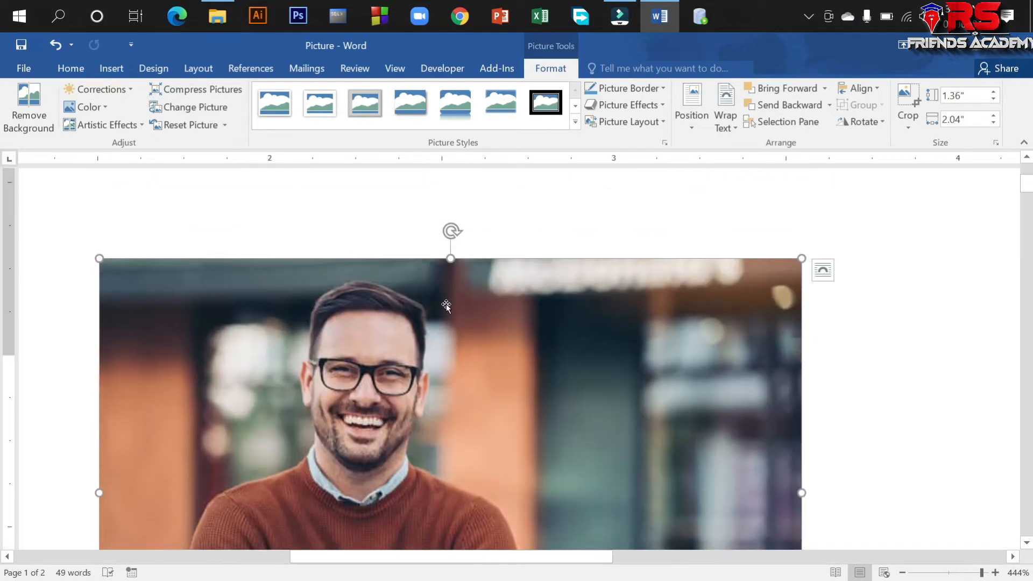
{"action": "scroll", "coordinate": [447, 304], "scroll_direction": "down", "scroll_amount": 10}
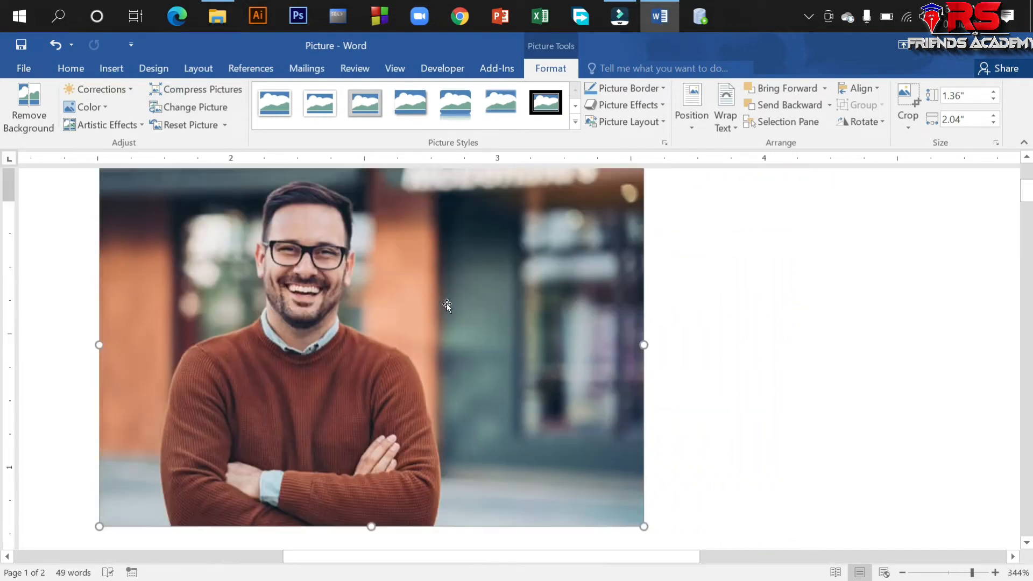
{"action": "scroll", "coordinate": [446, 303], "scroll_direction": "down", "scroll_amount": 1}
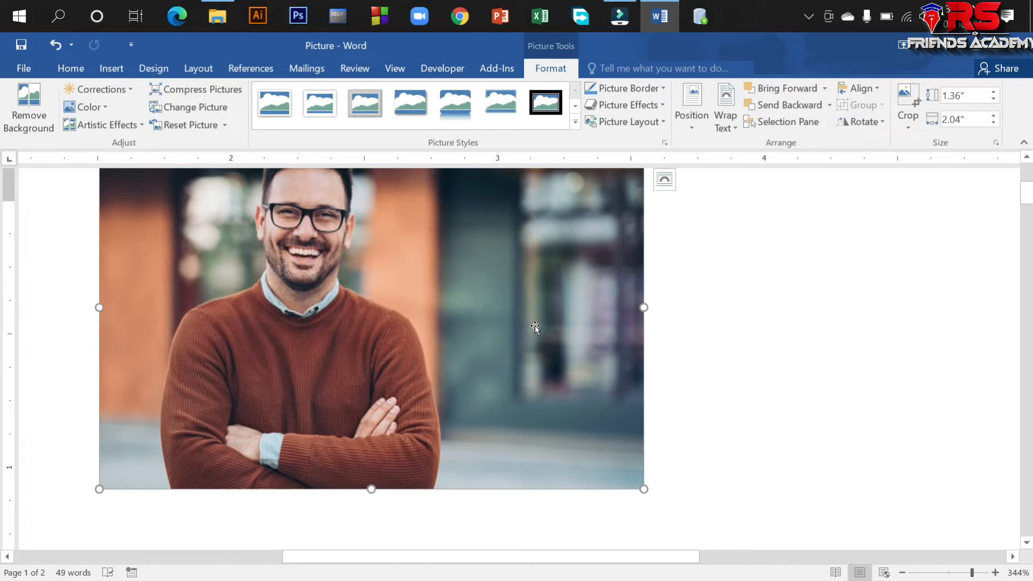
{"action": "scroll", "coordinate": [530, 325], "scroll_direction": "up", "scroll_amount": 3}
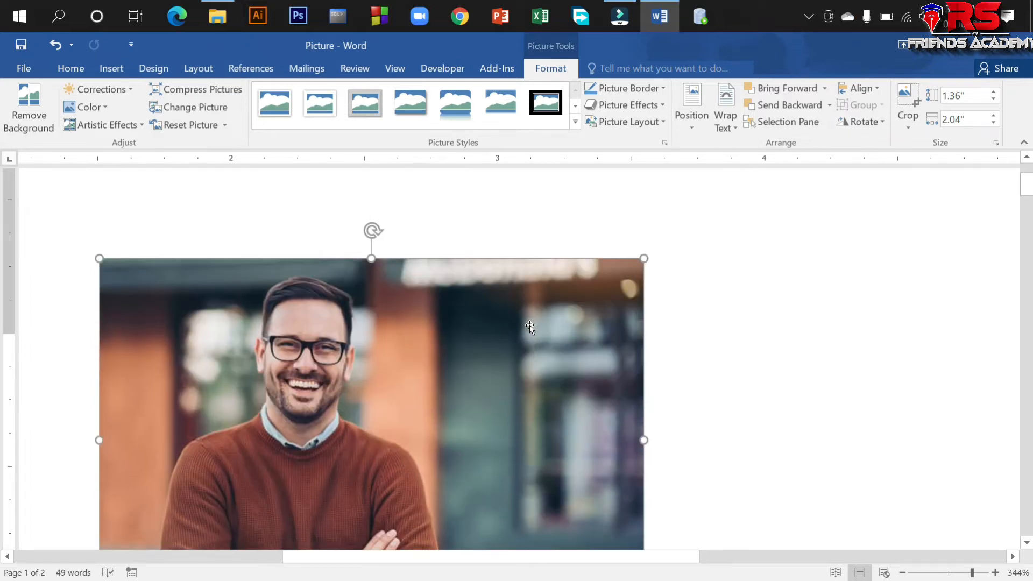
{"action": "scroll", "coordinate": [529, 324], "scroll_direction": "down", "scroll_amount": 3}
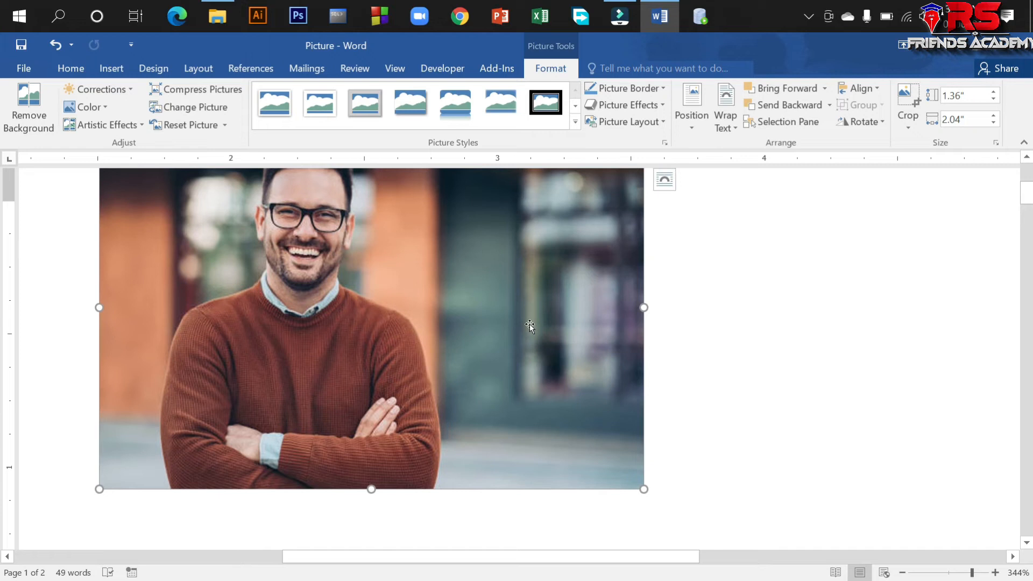
{"action": "scroll", "coordinate": [541, 353], "scroll_direction": "up", "scroll_amount": 3}
{"action": "scroll", "coordinate": [558, 358], "scroll_direction": "down", "scroll_amount": 3}
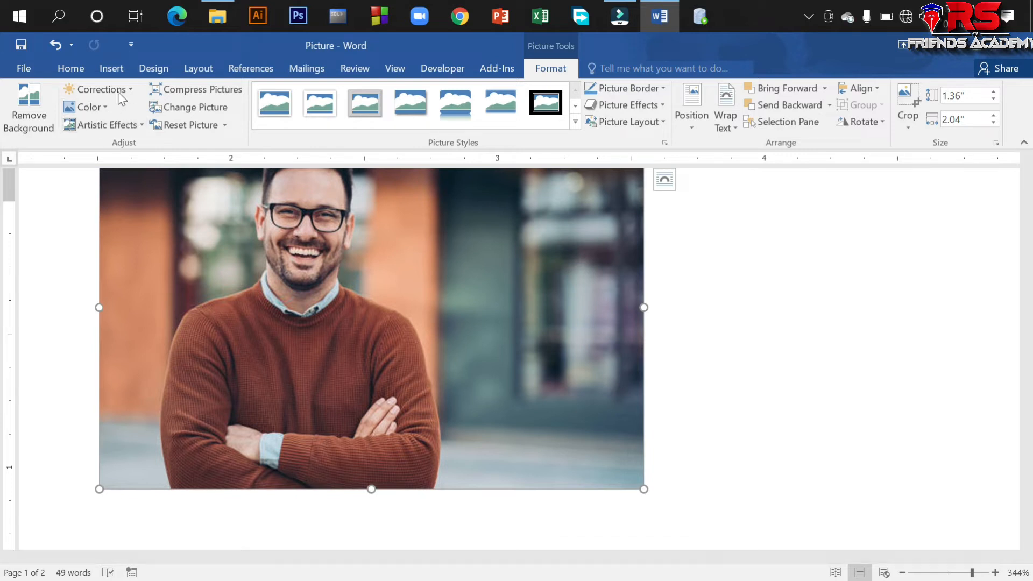
Step: Move the brown-sweater photo slightly right and down, and apply the strongest sharpening correction preset to it
{"action": "left_click_drag", "start_coordinate": [324, 275], "coordinate": [375, 315]}
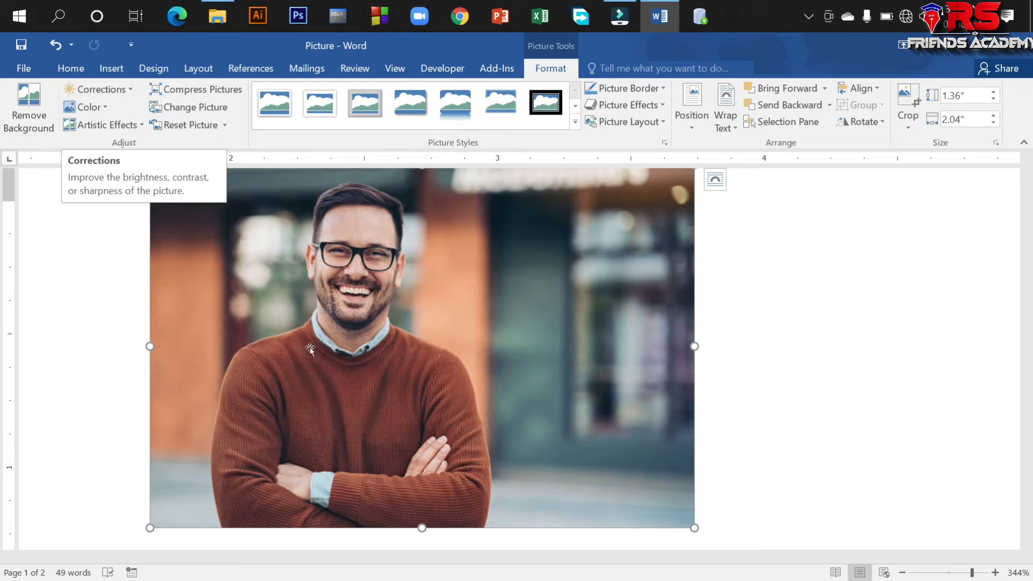
{"action": "left_click", "coordinate": [120, 92]}
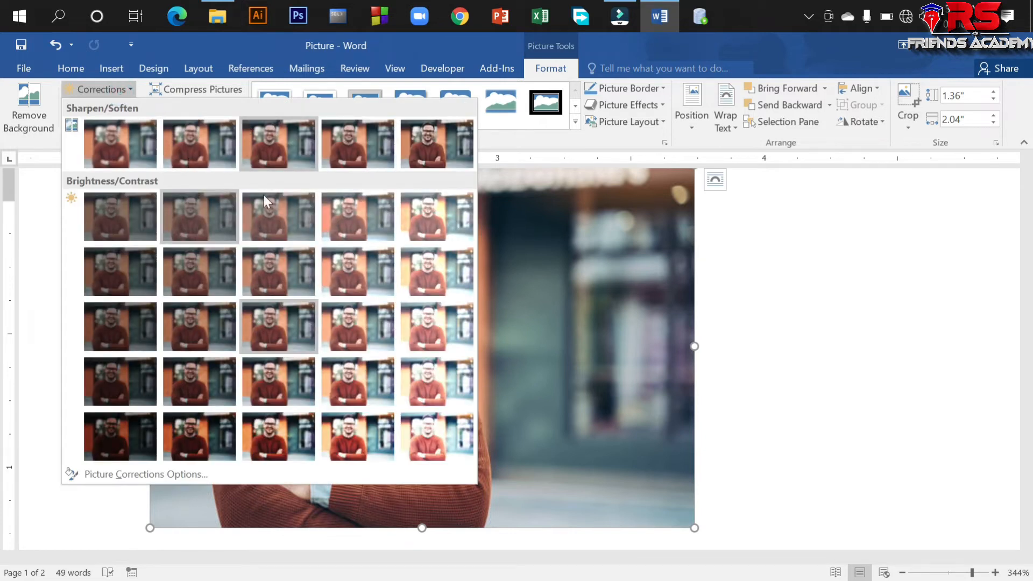
{"action": "left_click", "coordinate": [424, 144]}
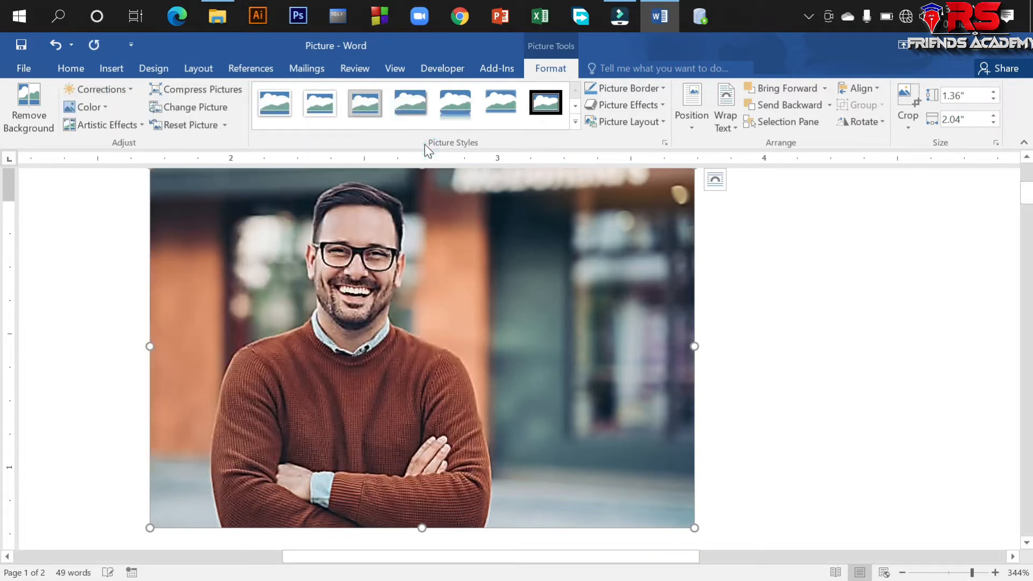
Step: Apply the Brightness: +40% Contrast: -40% preset to the brown-sweater photo, and replace it with the darkest preset at neutral contrast
{"action": "left_click", "coordinate": [118, 91]}
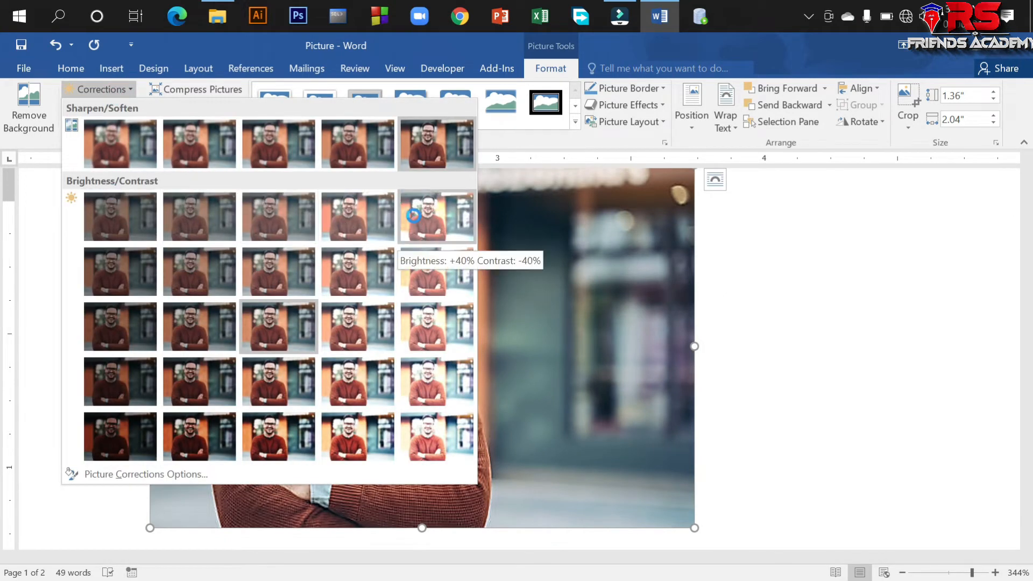
{"action": "left_click", "coordinate": [422, 215]}
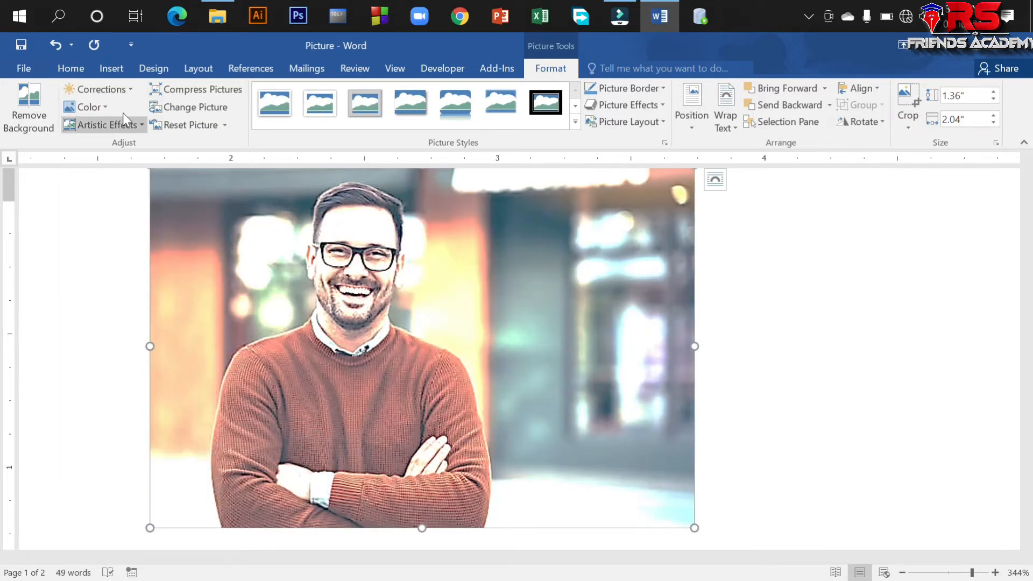
{"action": "left_click", "coordinate": [98, 89]}
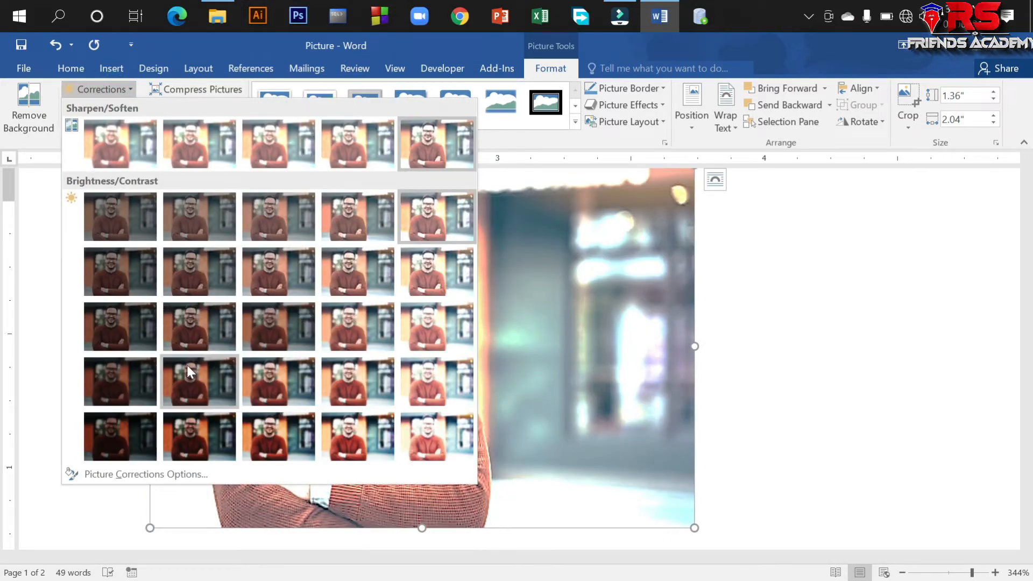
{"action": "left_click", "coordinate": [121, 319]}
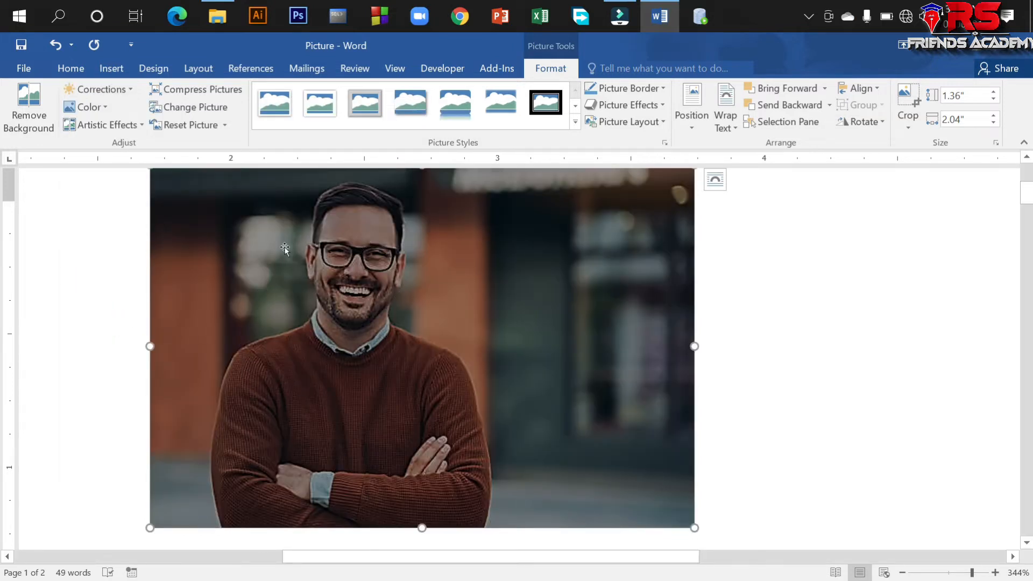
Step: Look over the darkened photo and reset all of its picture adjustments
{"action": "scroll", "coordinate": [321, 342], "scroll_direction": "down", "scroll_amount": 1, "text": "ctrl"}
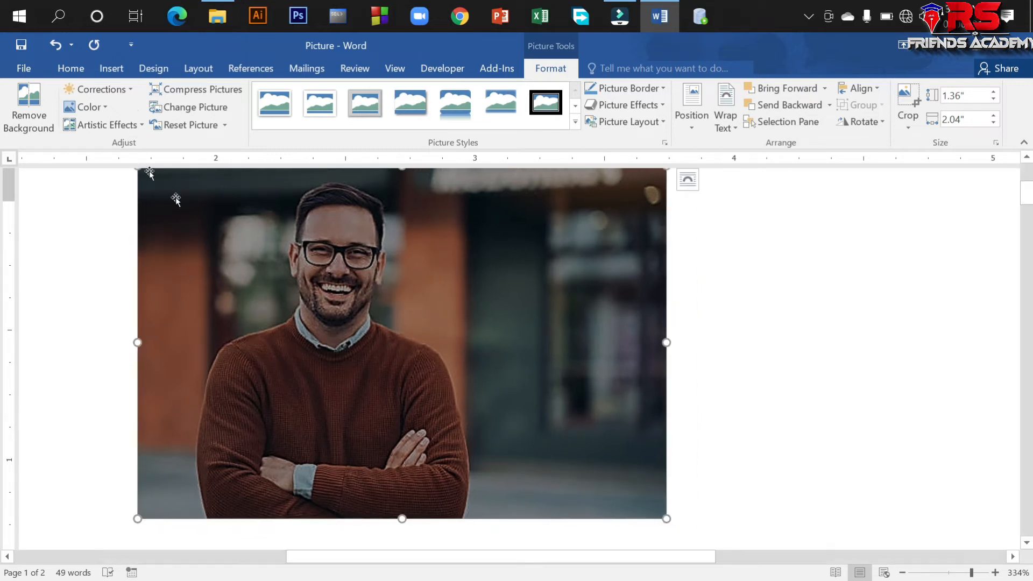
{"action": "left_click", "coordinate": [86, 106]}
{"action": "left_click", "coordinate": [86, 107]}
{"action": "scroll", "coordinate": [322, 251], "scroll_direction": "down", "scroll_amount": 1}
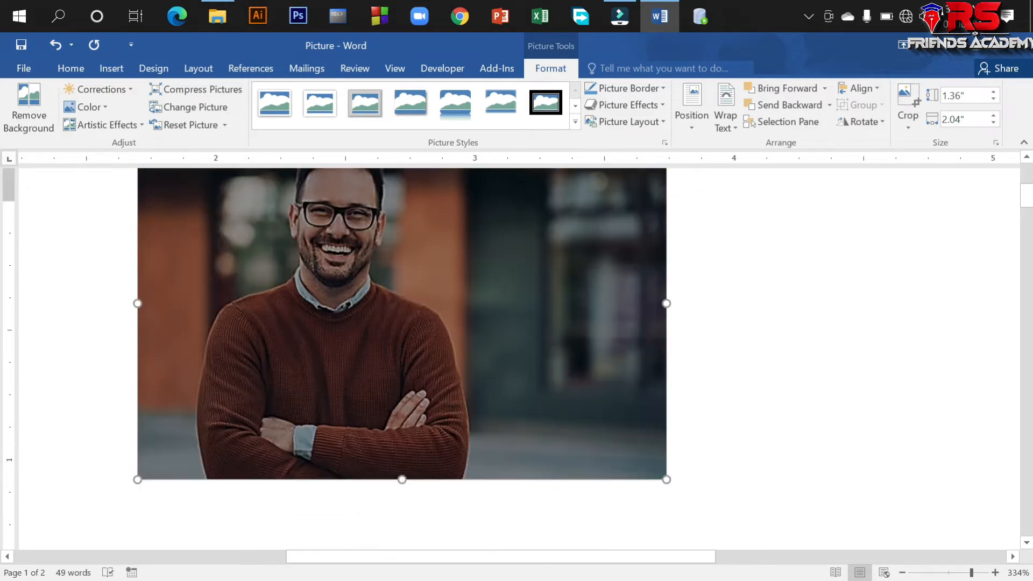
{"action": "scroll", "coordinate": [322, 251], "scroll_direction": "up", "scroll_amount": 3}
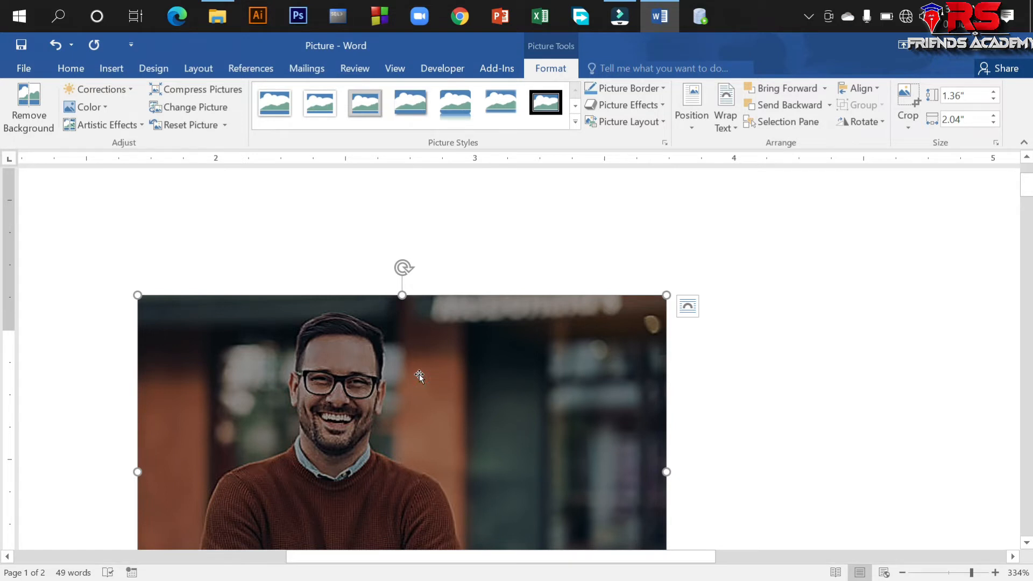
{"action": "scroll", "coordinate": [419, 373], "scroll_direction": "down", "scroll_amount": 3}
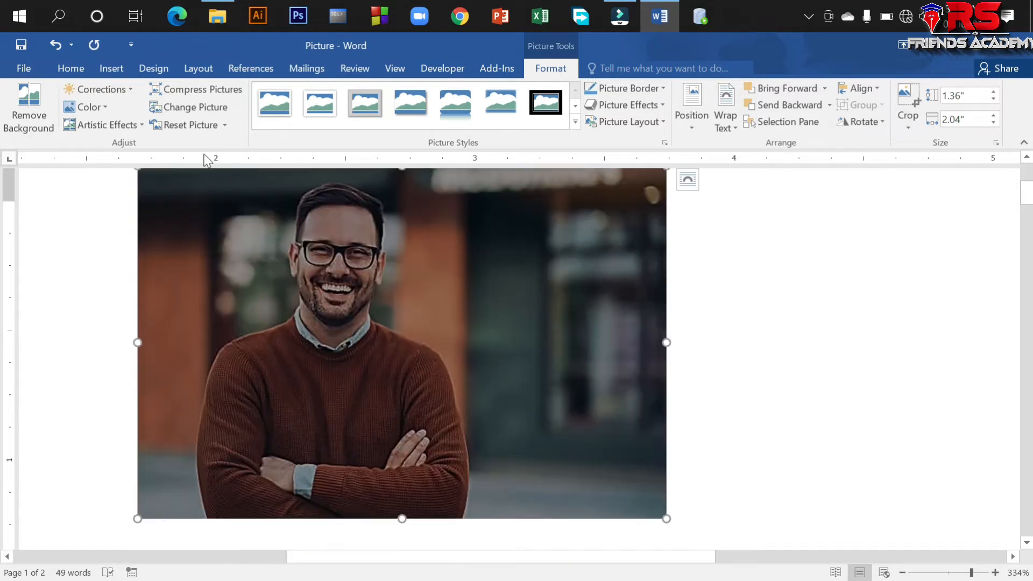
{"action": "left_click", "coordinate": [192, 126]}
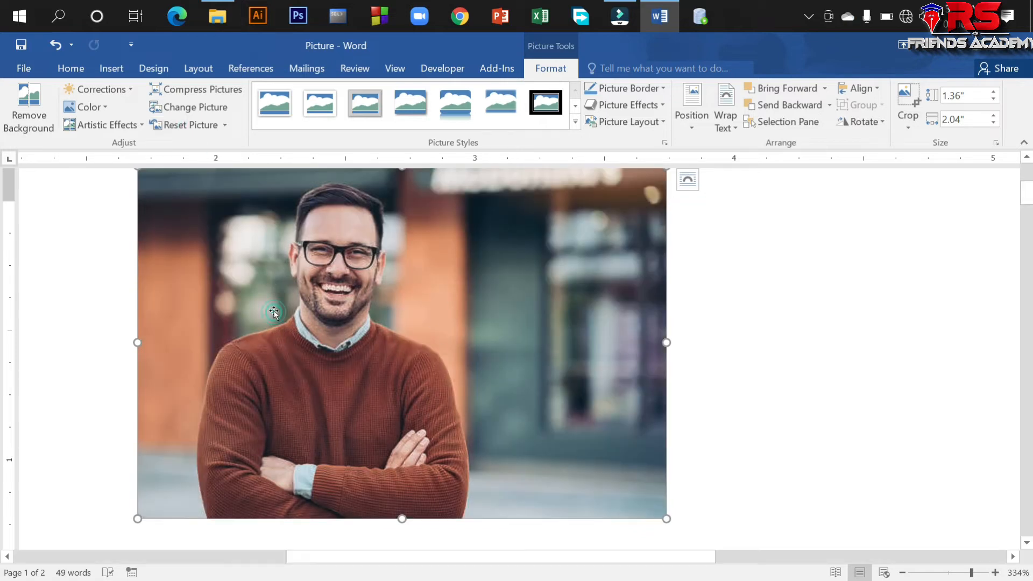
Step: Apply the second-strongest color saturation preset to the photo, and recolor it with the darkest black-and-white preset
{"action": "left_click", "coordinate": [94, 107]}
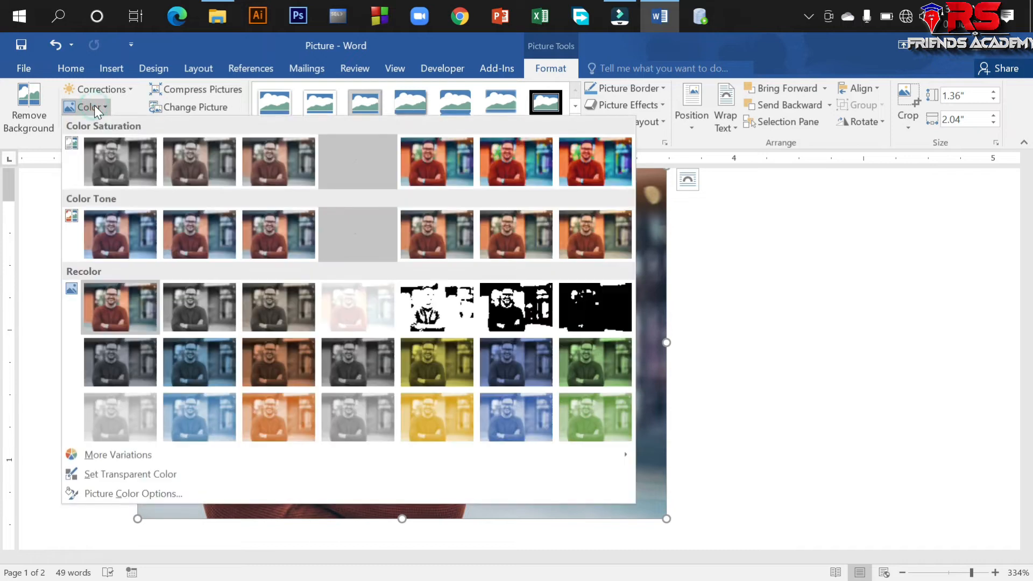
{"action": "left_click", "coordinate": [496, 230]}
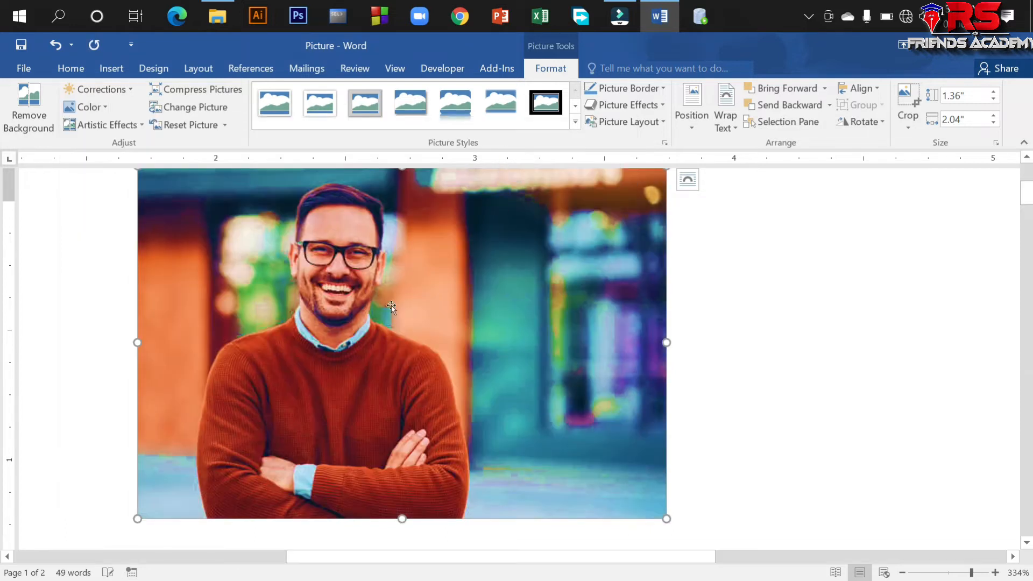
{"action": "left_click", "coordinate": [85, 107]}
{"action": "left_click", "coordinate": [591, 310]}
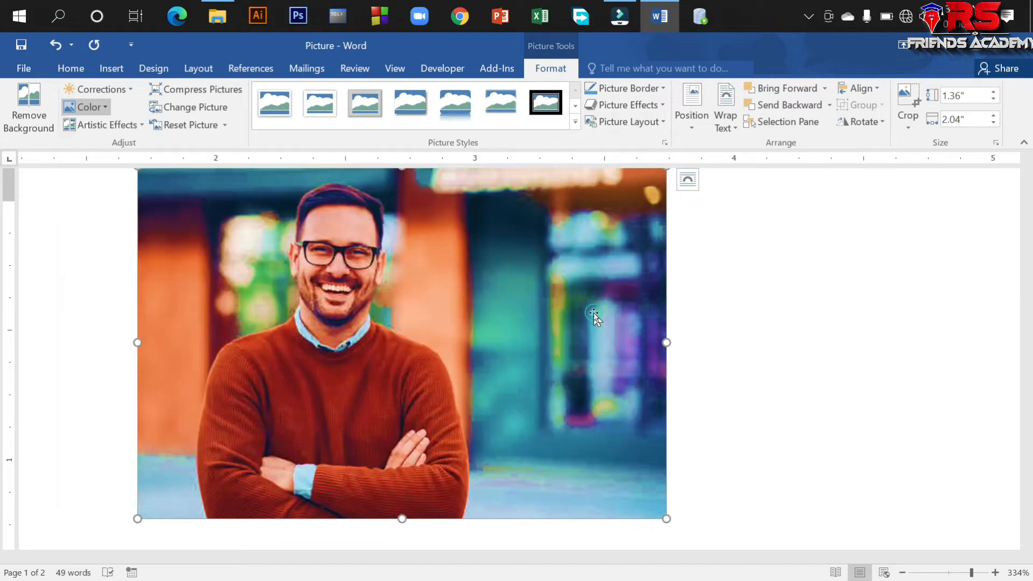
Step: Return the photo's color saturation to the normal preset, recolor it in light orange and look over the picture
{"action": "left_click", "coordinate": [99, 105]}
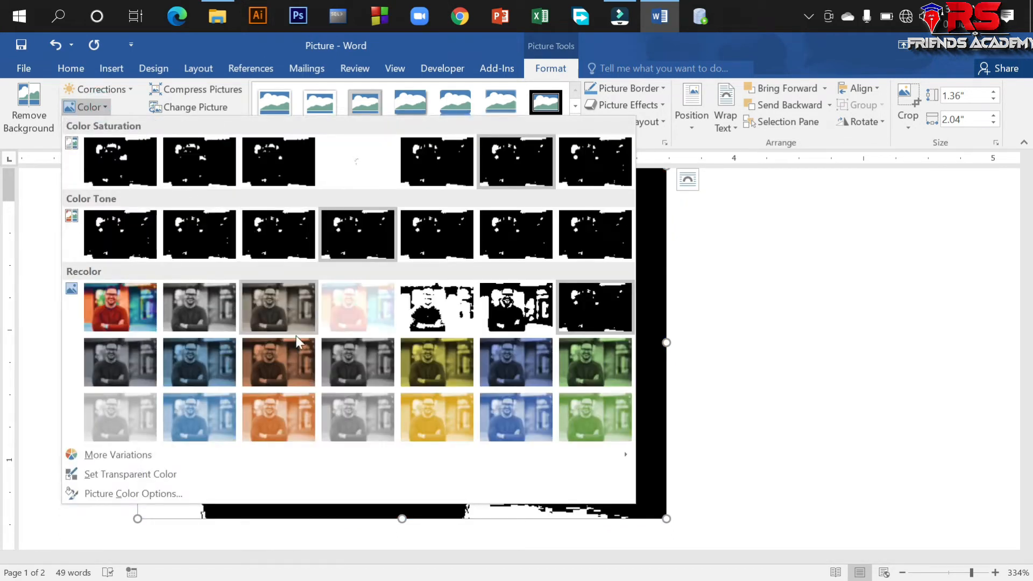
{"action": "left_click", "coordinate": [346, 166]}
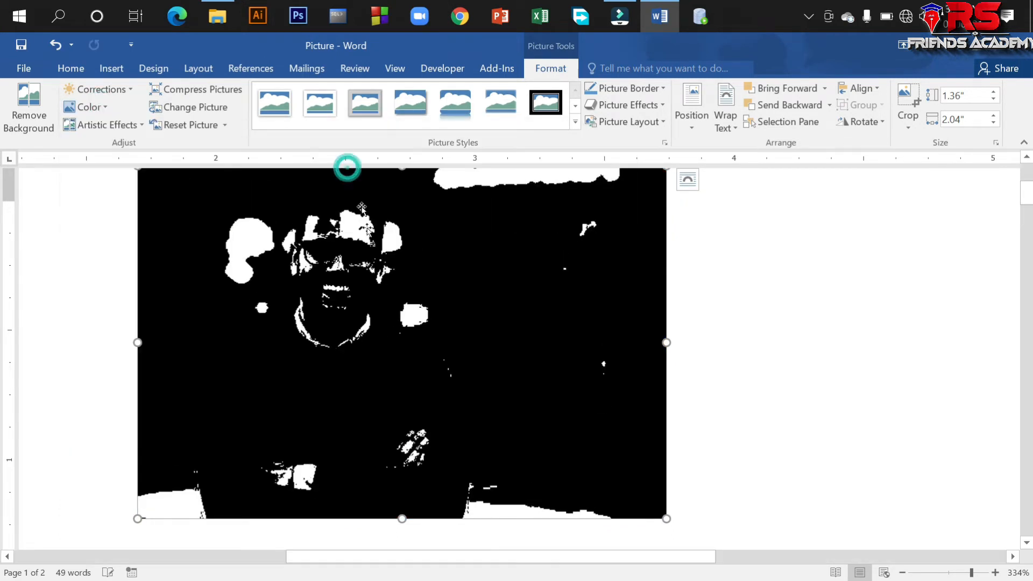
{"action": "left_click", "coordinate": [96, 106]}
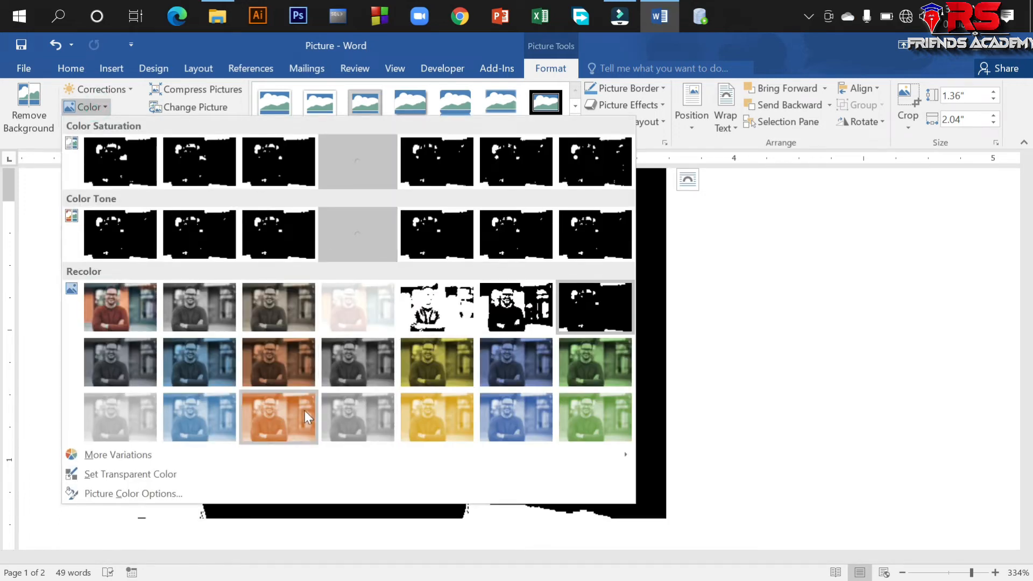
{"action": "left_click", "coordinate": [304, 416]}
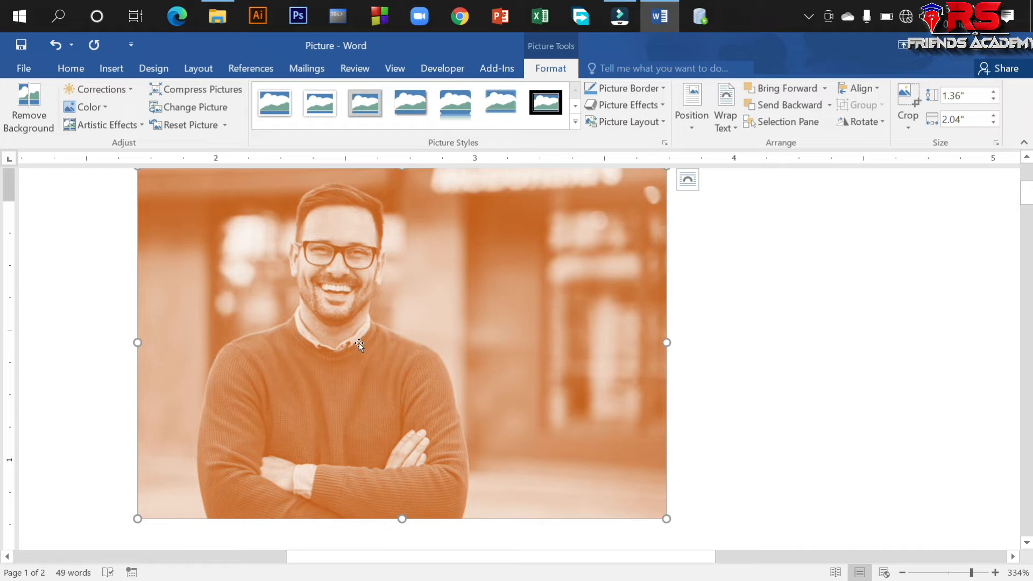
{"action": "scroll", "coordinate": [358, 343], "scroll_direction": "up", "scroll_amount": 1}
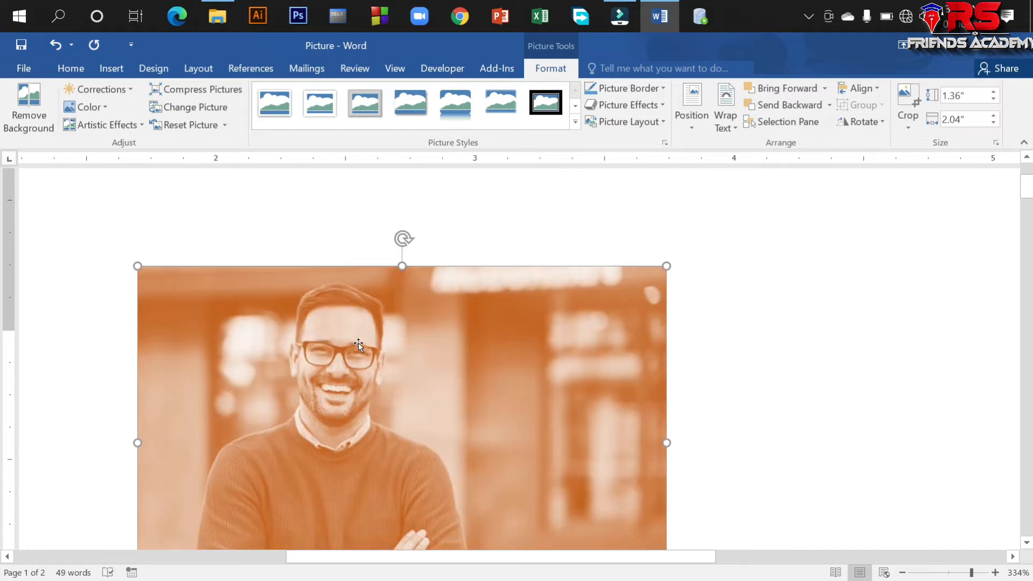
{"action": "scroll", "coordinate": [358, 341], "scroll_direction": "down", "scroll_amount": 1}
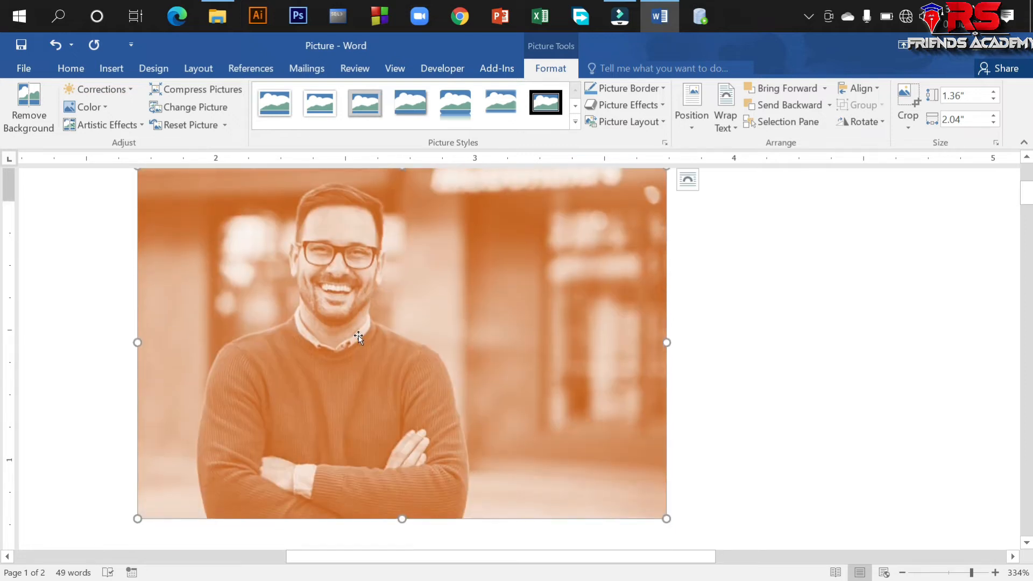
Step: Recolor the brown-sweater photo with the standard light blue from the additional color variations
{"action": "left_click", "coordinate": [408, 328]}
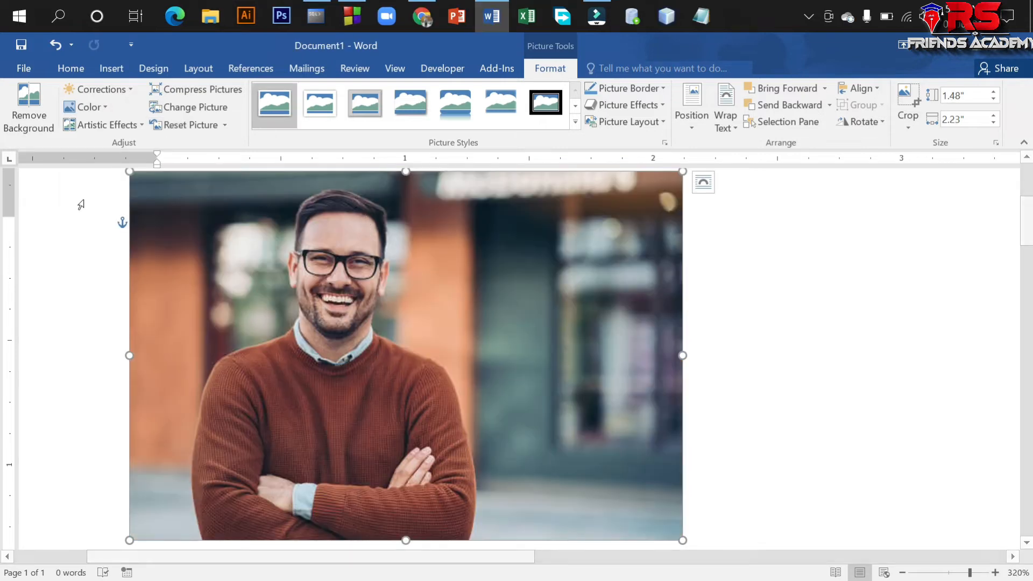
{"action": "left_click", "coordinate": [104, 110]}
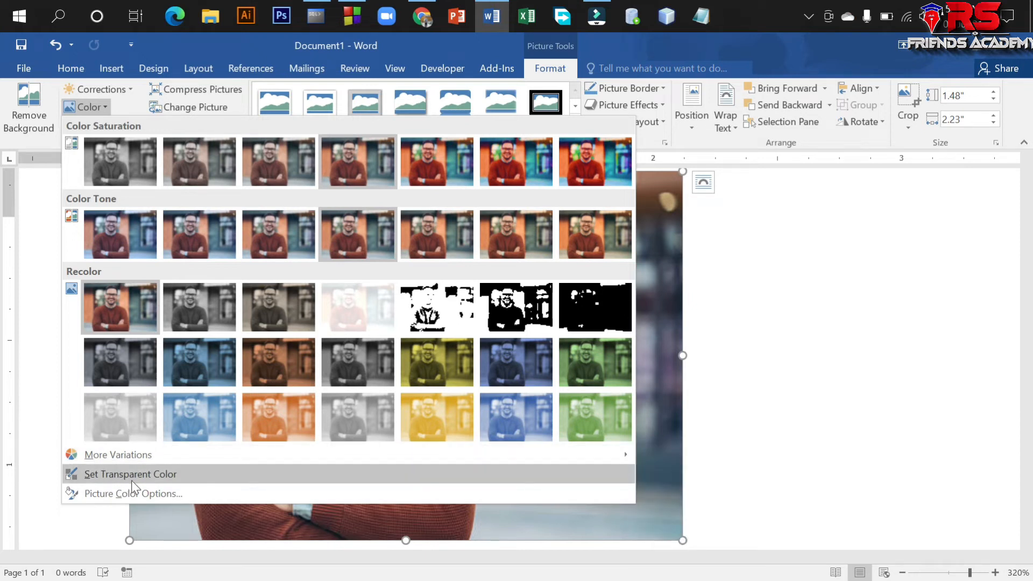
{"action": "mouse_move", "coordinate": [106, 454]}
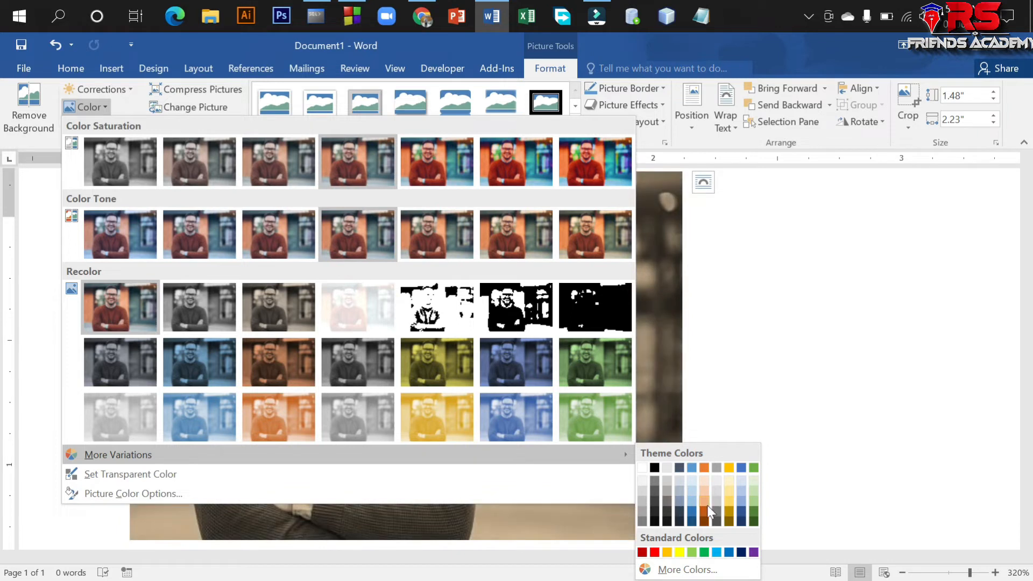
{"action": "left_click", "coordinate": [718, 551]}
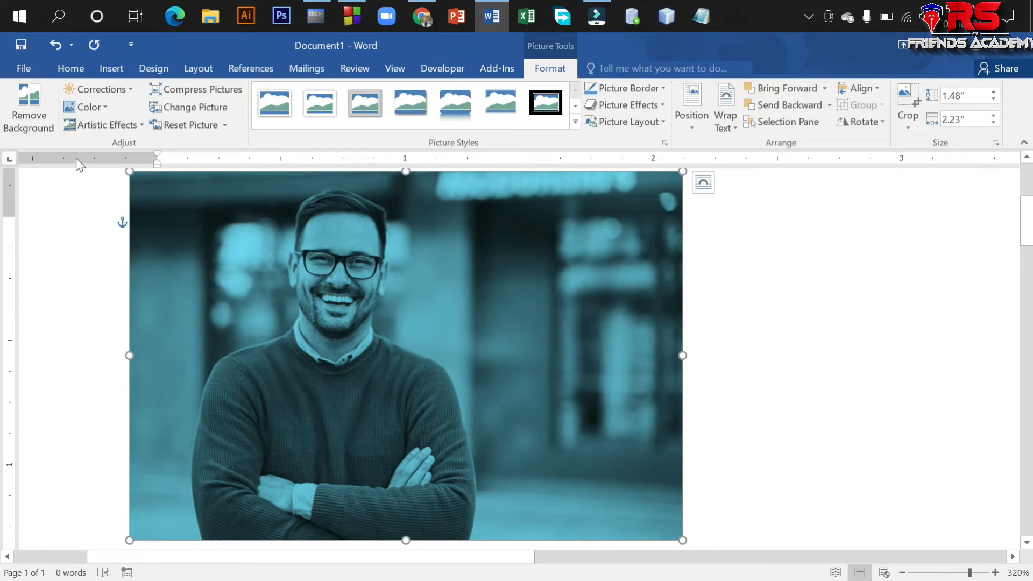
Step: Change the photo's recolor variation to the standard yellow
{"action": "left_click", "coordinate": [102, 107]}
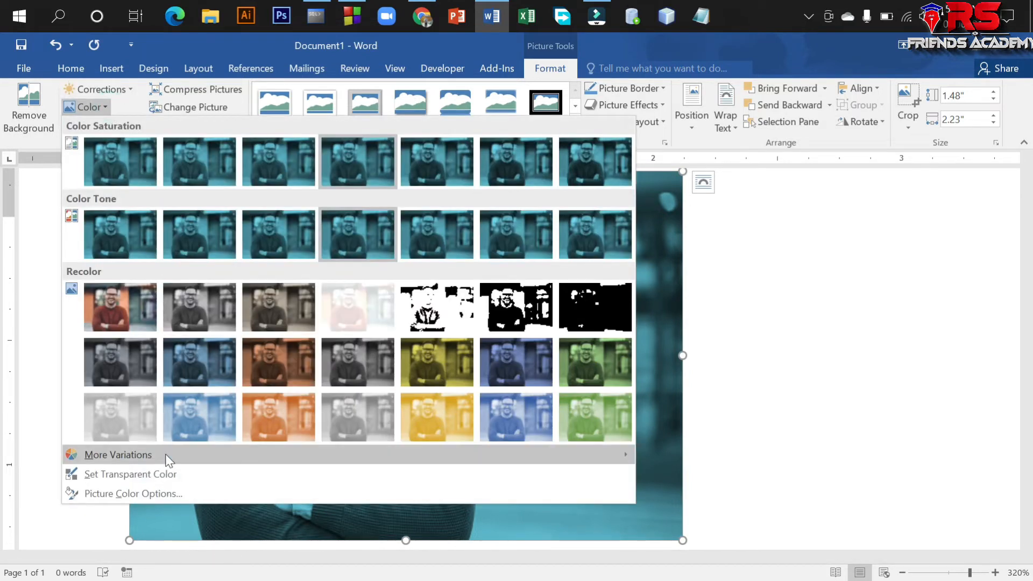
{"action": "mouse_move", "coordinate": [622, 458]}
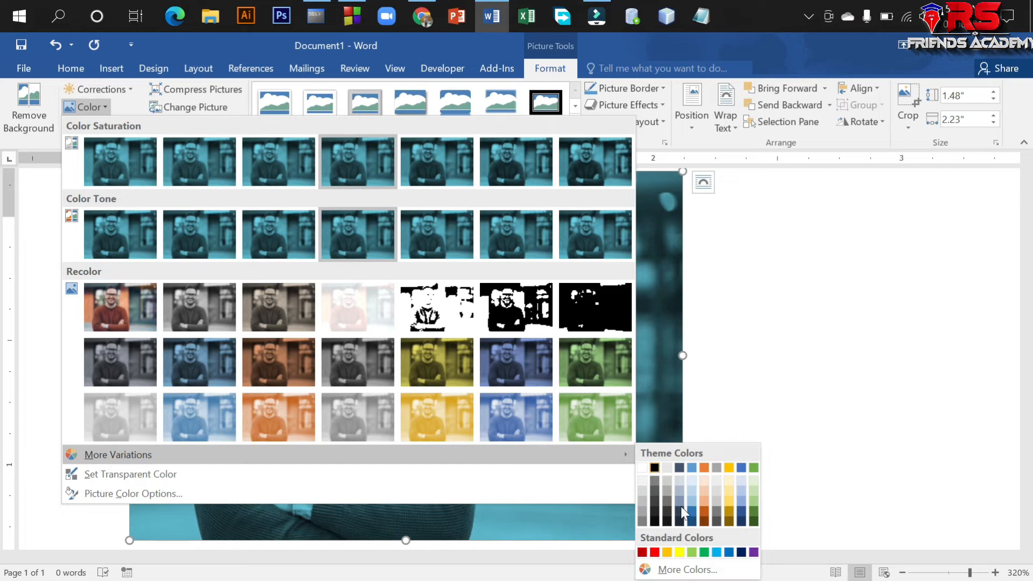
{"action": "left_click", "coordinate": [678, 552]}
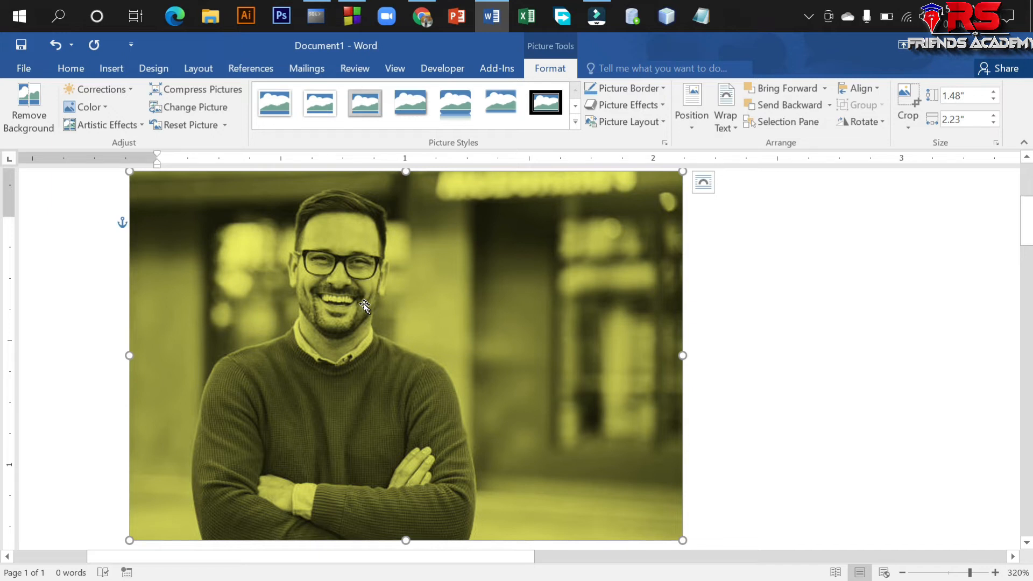
Step: Set the color of the man's forehead as the photo's transparent color, and reset the picture
{"action": "left_click", "coordinate": [106, 106]}
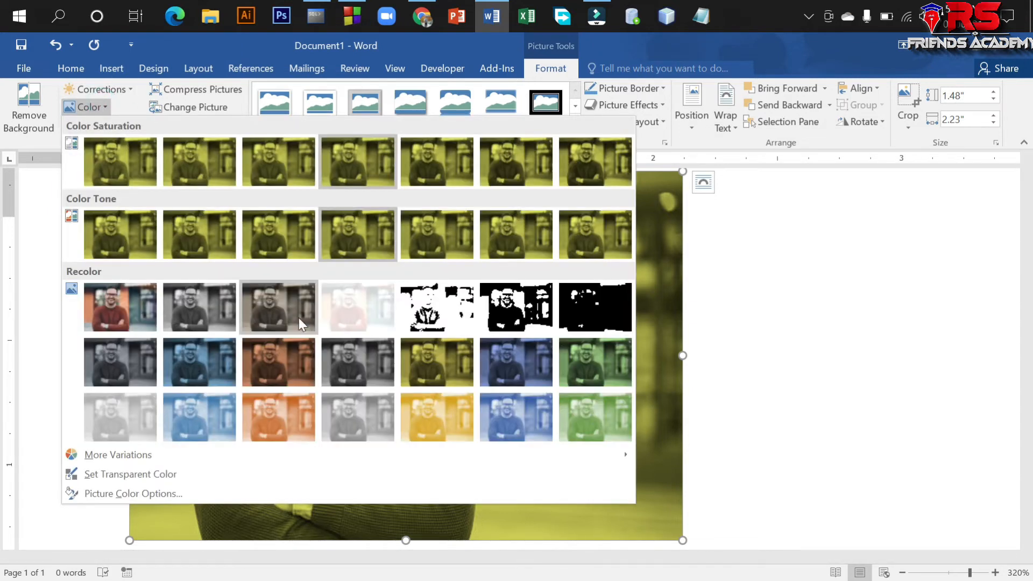
{"action": "left_click", "coordinate": [166, 474]}
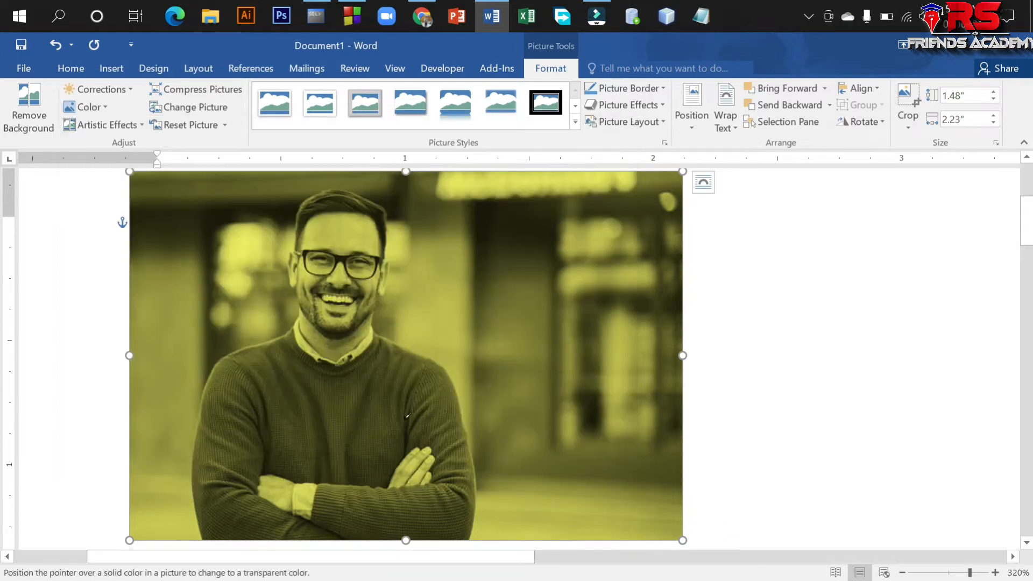
{"action": "left_click", "coordinate": [342, 233]}
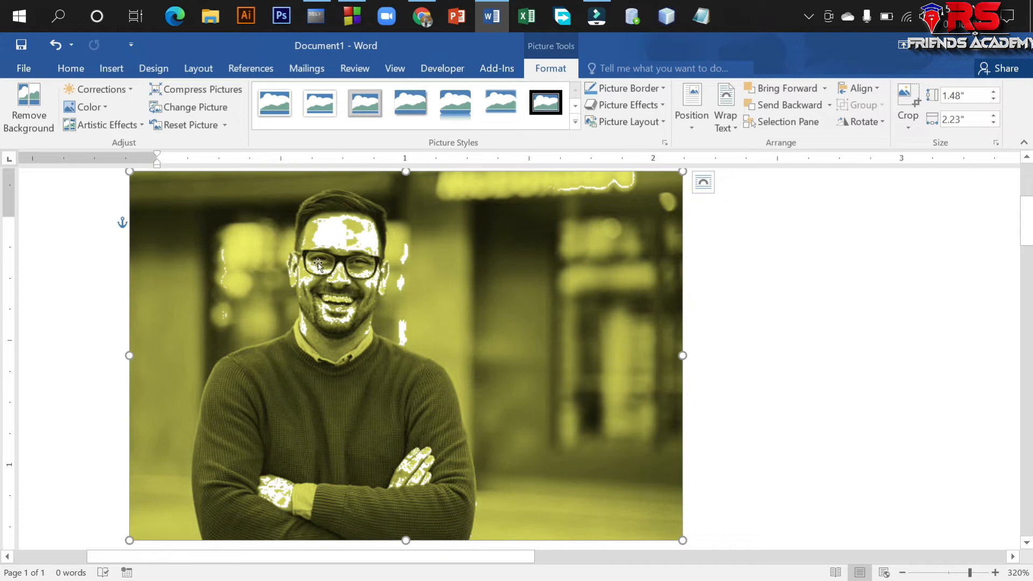
{"action": "left_click", "coordinate": [200, 130]}
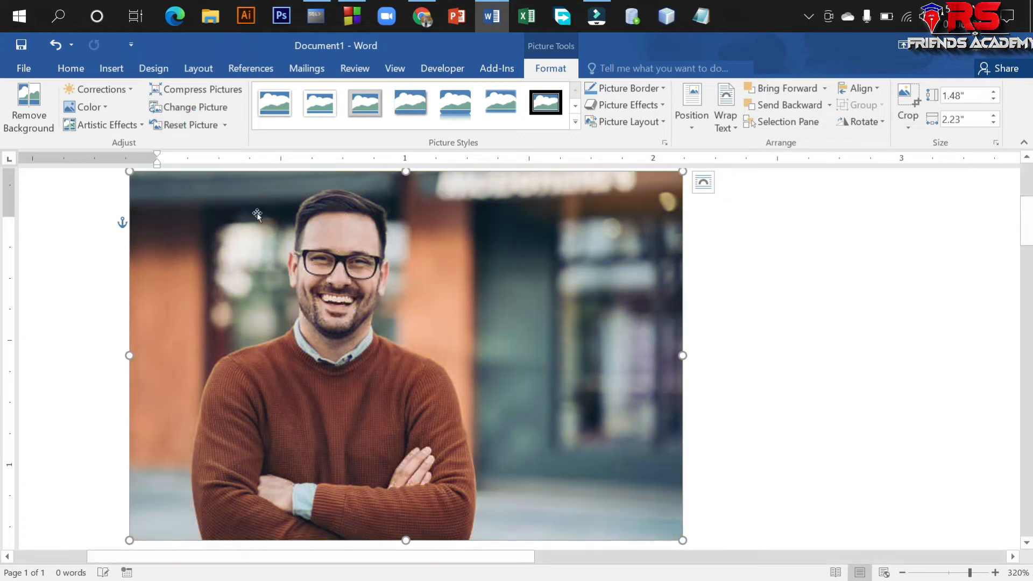
Step: Make the brown color at the middle of the sweater transparent, and reset the photo to its original look
{"action": "left_click", "coordinate": [98, 107]}
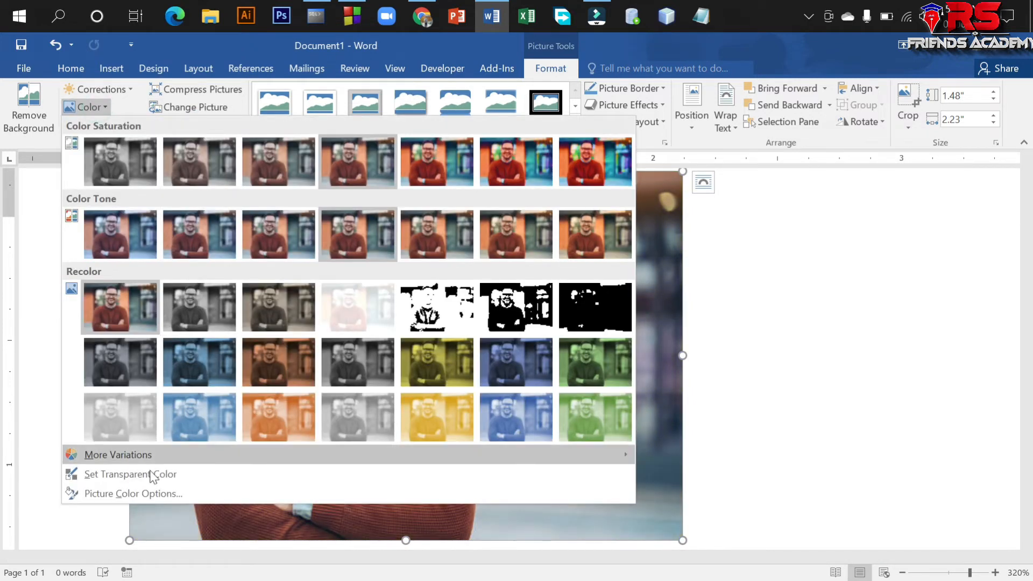
{"action": "left_click", "coordinate": [149, 470]}
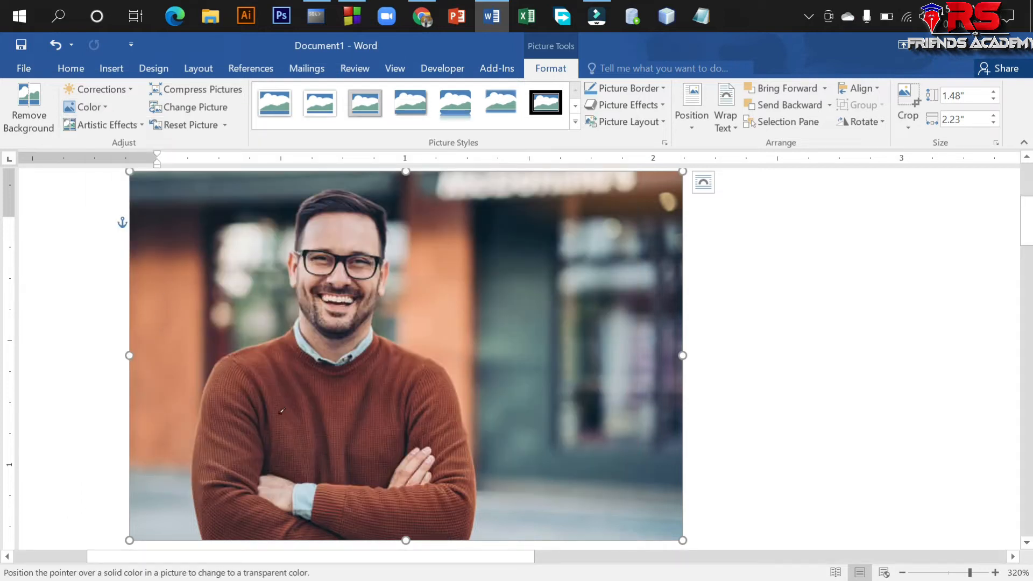
{"action": "left_click", "coordinate": [304, 408]}
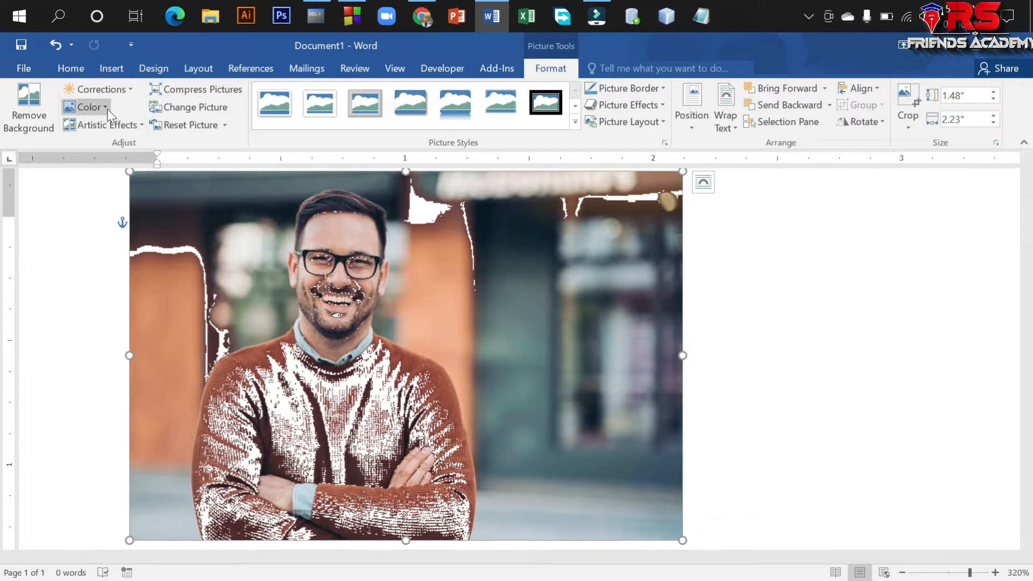
{"action": "left_click", "coordinate": [200, 125]}
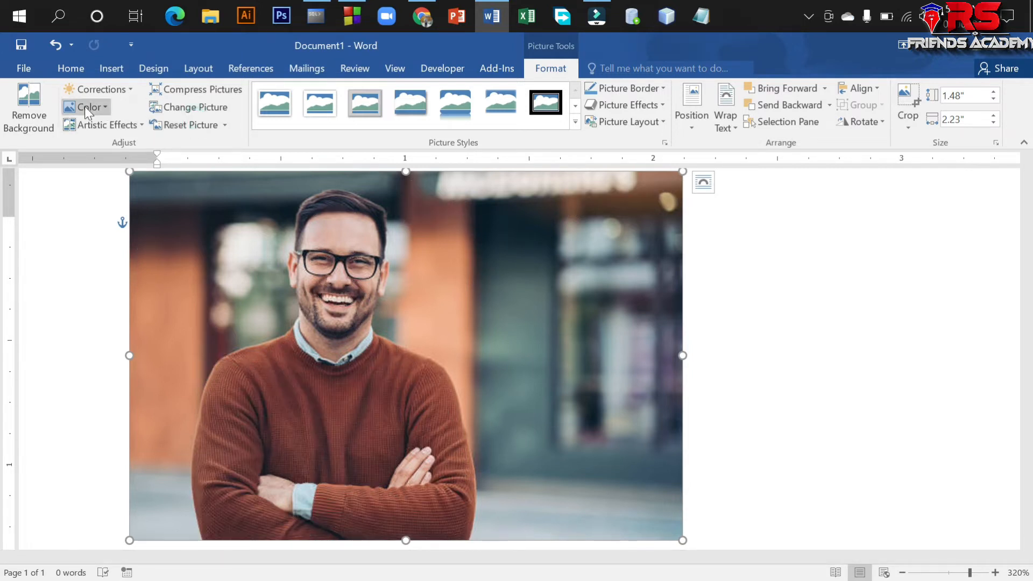
Step: Open the photo's picture color options and apply the 25% soften preset
{"action": "left_click", "coordinate": [86, 107]}
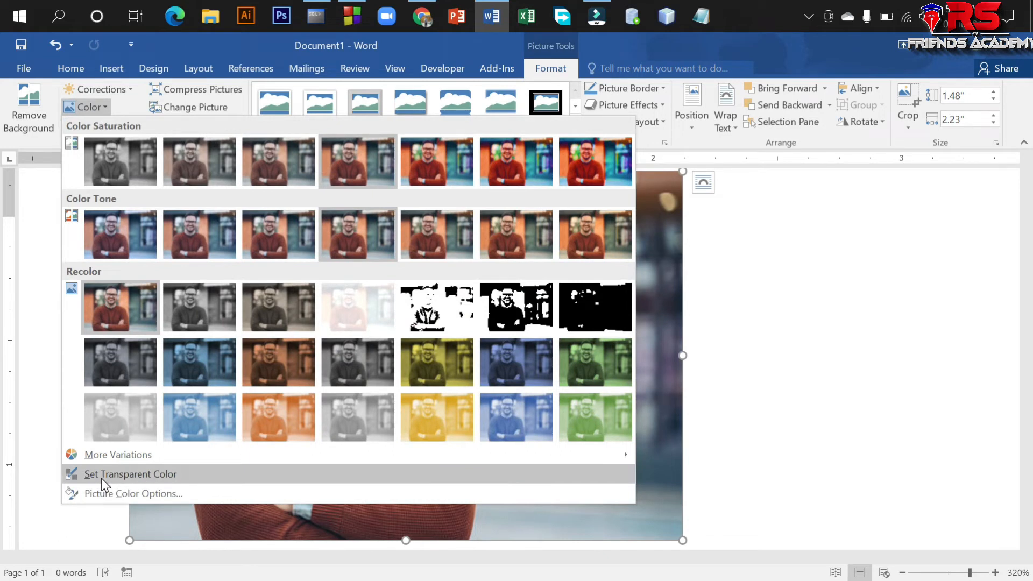
{"action": "left_click", "coordinate": [145, 493]}
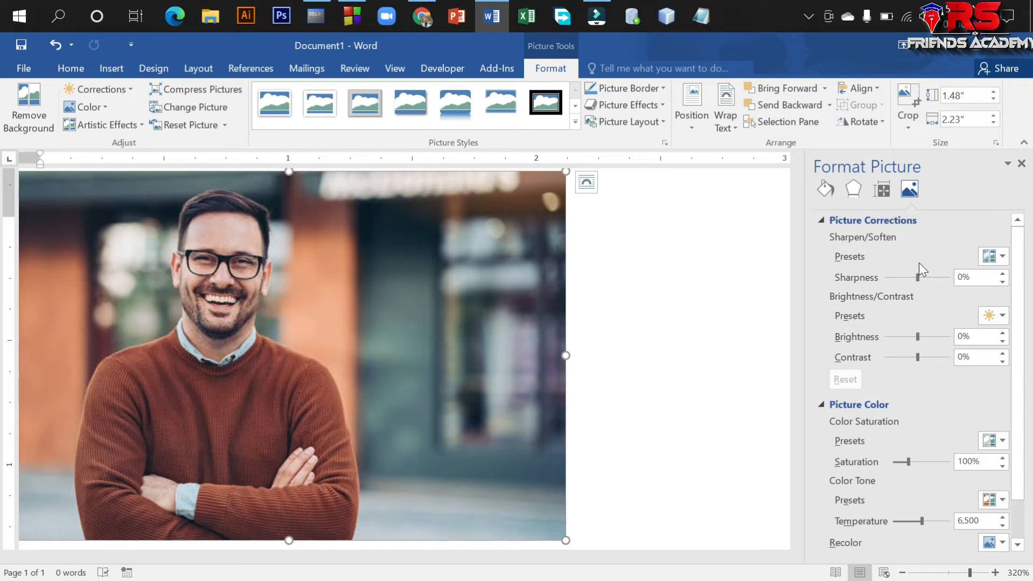
{"action": "left_click", "coordinate": [999, 257]}
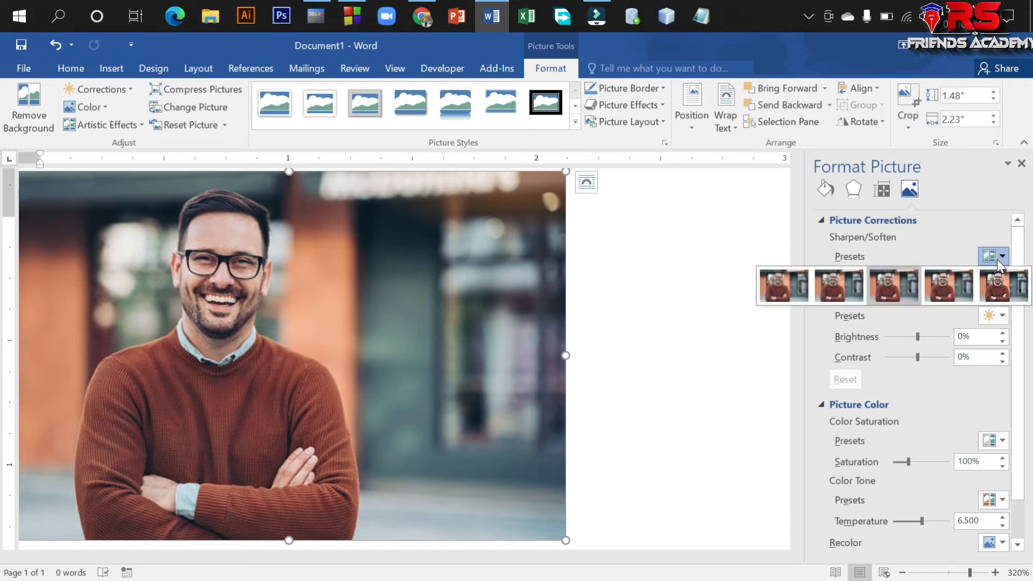
{"action": "left_click", "coordinate": [843, 288]}
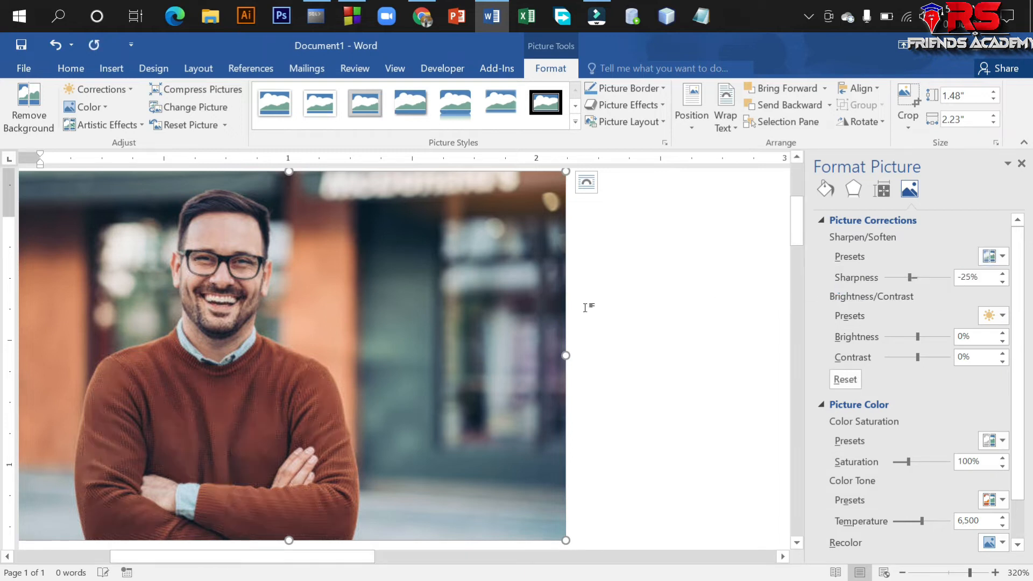
Step: Apply the 25% sharpen preset to the photo, and adjust its sharpness to -36% and back up to 22%
{"action": "left_click", "coordinate": [999, 256]}
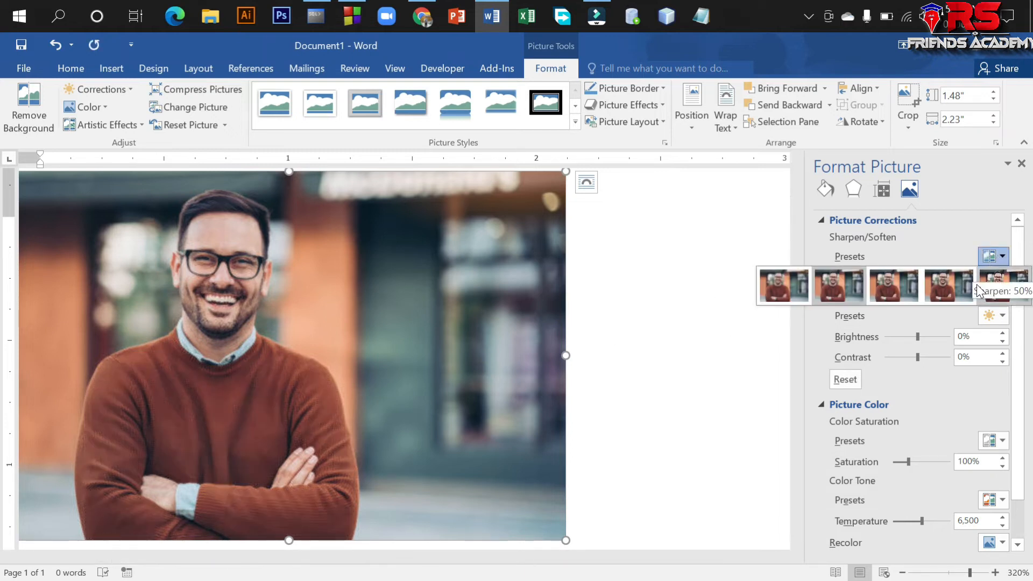
{"action": "left_click", "coordinate": [963, 286]}
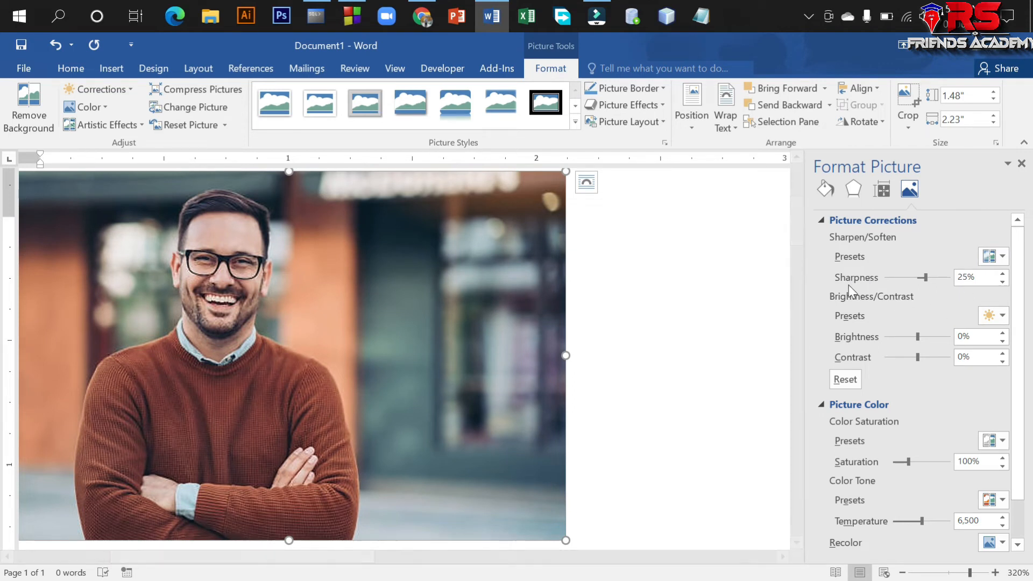
{"action": "left_click_drag", "start_coordinate": [925, 278], "coordinate": [907, 277]}
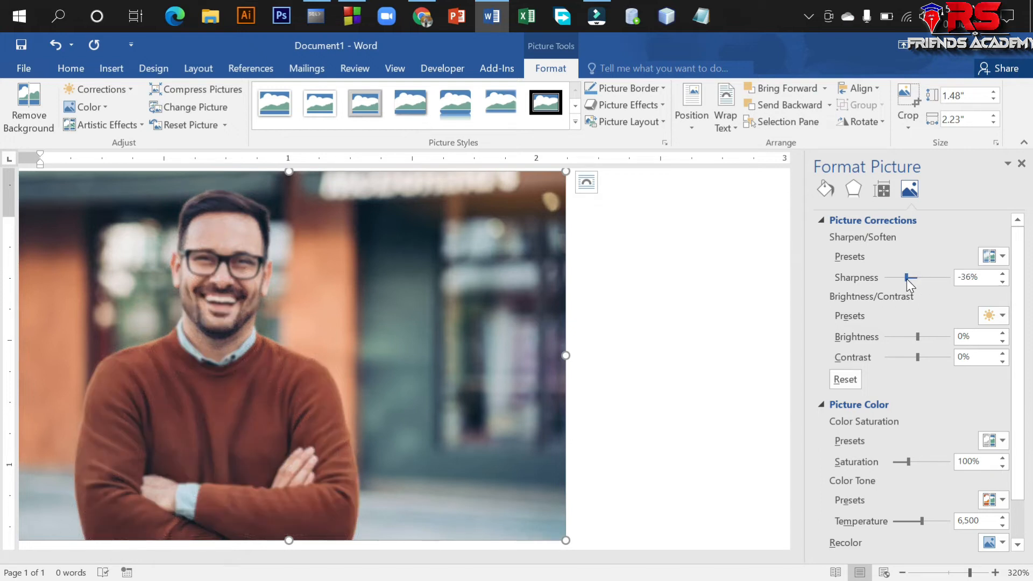
{"action": "mouse_move", "coordinate": [906, 278]}
{"action": "left_mouse_down"}
{"action": "mouse_move", "coordinate": [941, 278]}
{"action": "mouse_move", "coordinate": [884, 278]}
{"action": "mouse_move", "coordinate": [924, 280]}
{"action": "left_mouse_up"}
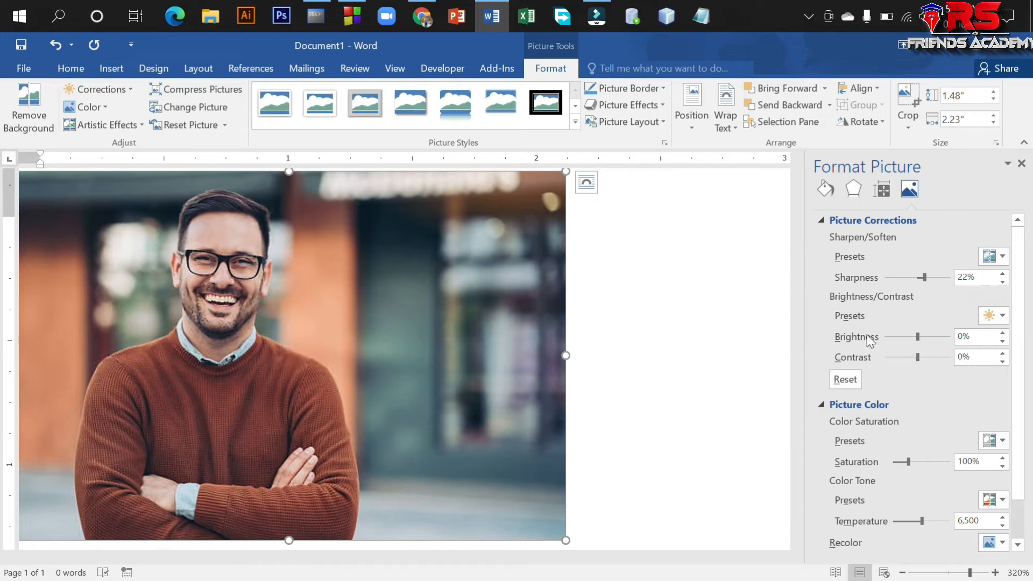
Step: Apply the brightness +20%, contrast 0% preset to the photo, and raise its contrast to 27%
{"action": "mouse_move", "coordinate": [918, 337]}
{"action": "left_mouse_down"}
{"action": "mouse_move", "coordinate": [929, 337]}
{"action": "mouse_move", "coordinate": [904, 338]}
{"action": "mouse_move", "coordinate": [918, 339]}
{"action": "left_mouse_up"}
{"action": "left_click", "coordinate": [1002, 318]}
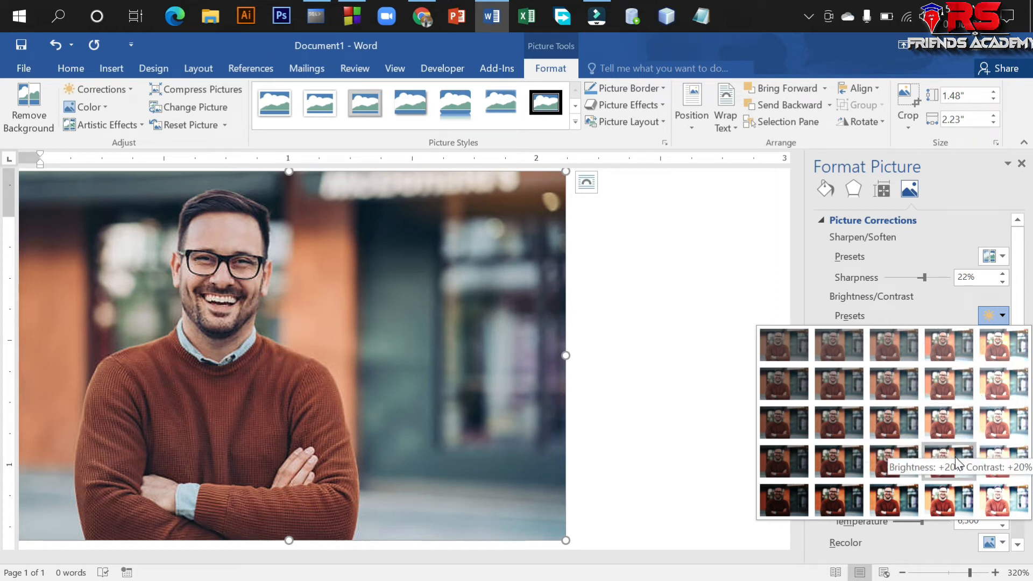
{"action": "left_click", "coordinate": [948, 430]}
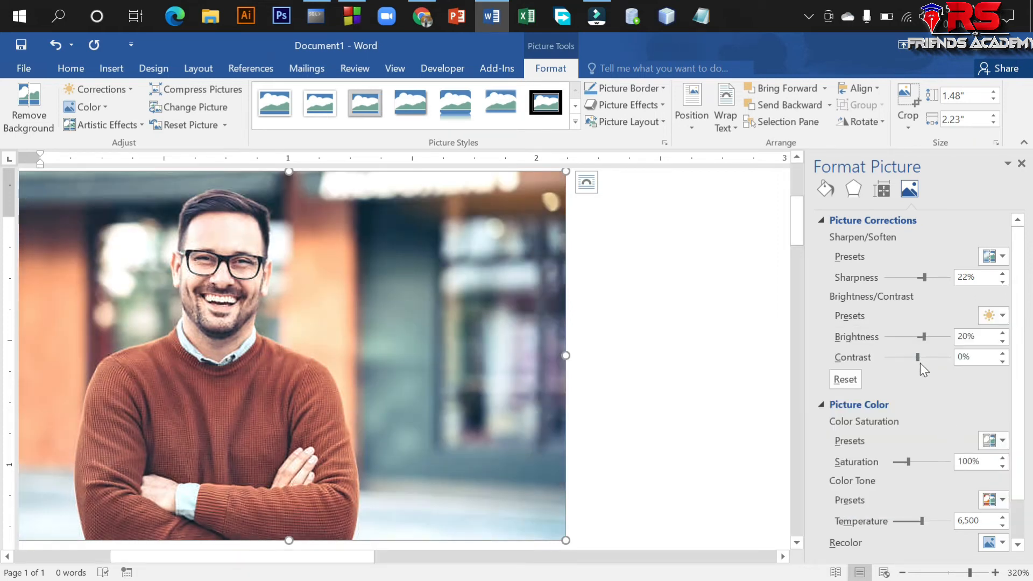
{"action": "left_click_drag", "start_coordinate": [916, 360], "coordinate": [925, 359]}
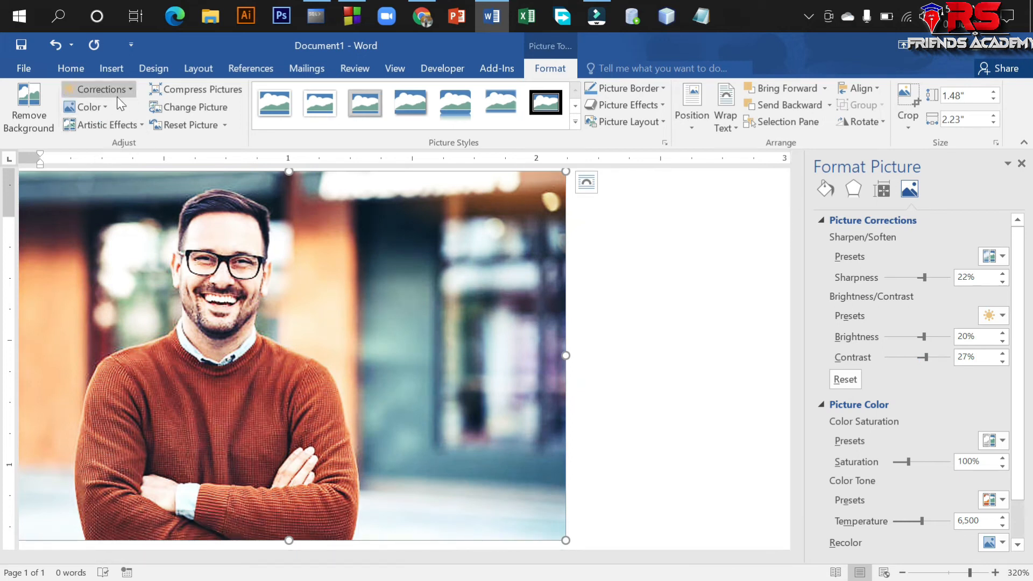
Step: Check the photo's color presets without choosing one, and reset the picture corrections
{"action": "left_click", "coordinate": [106, 106]}
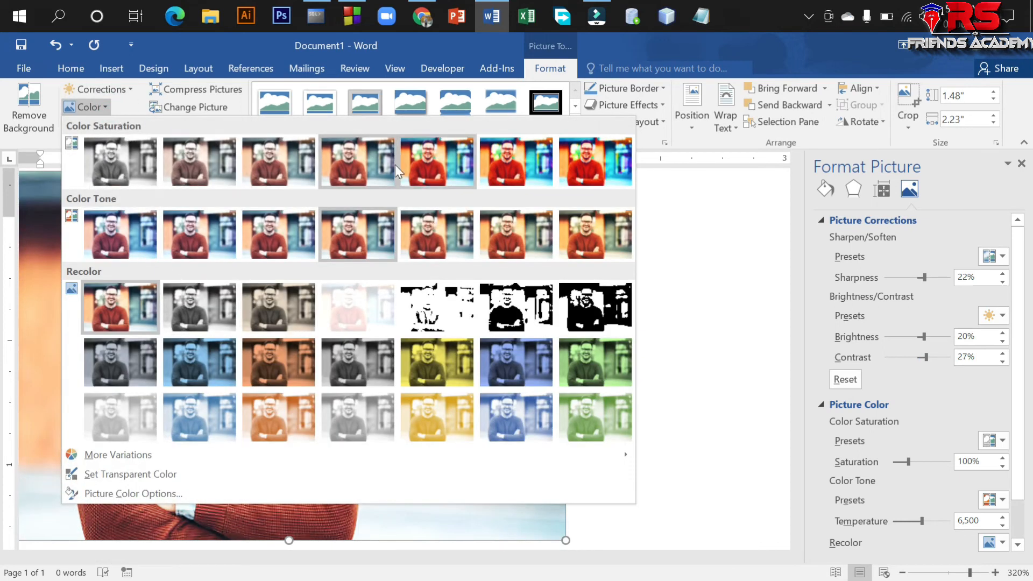
{"action": "left_click", "coordinate": [785, 301]}
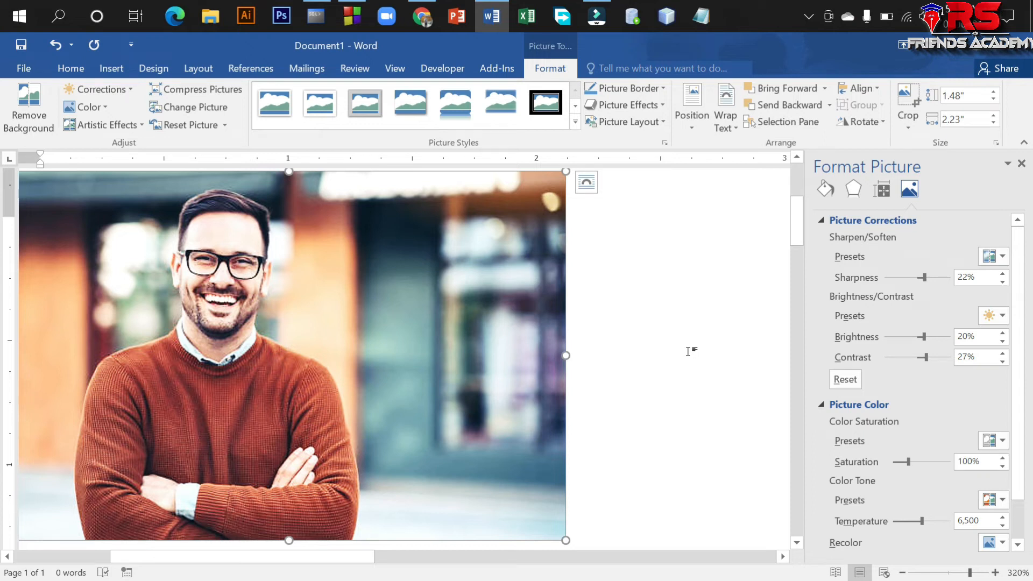
{"action": "left_click", "coordinate": [852, 379]}
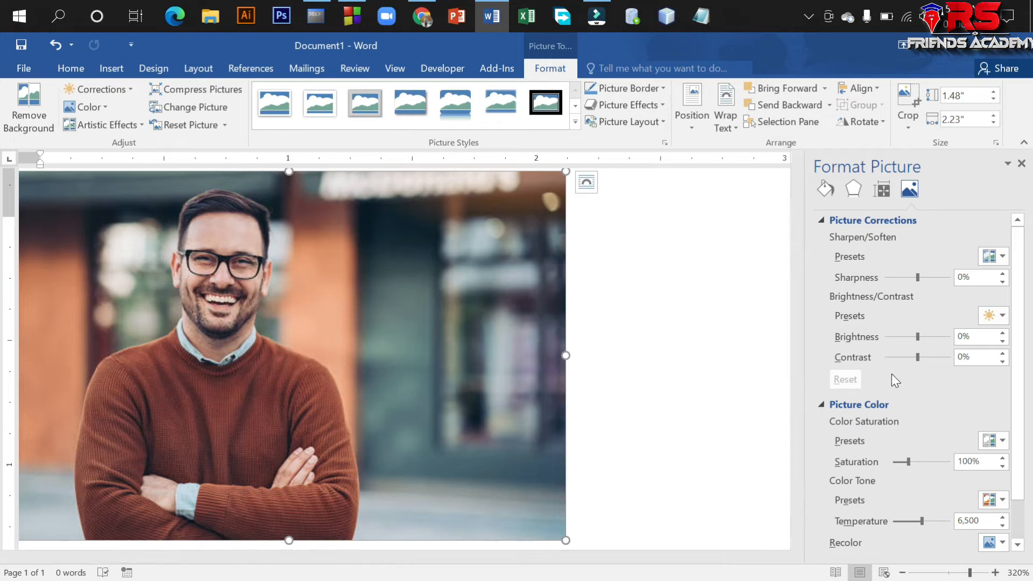
Step: Set the photo's color saturation to 174% and temperature to 5,049, and reset the picture color
{"action": "scroll", "coordinate": [898, 379], "scroll_direction": "down", "scroll_amount": 2}
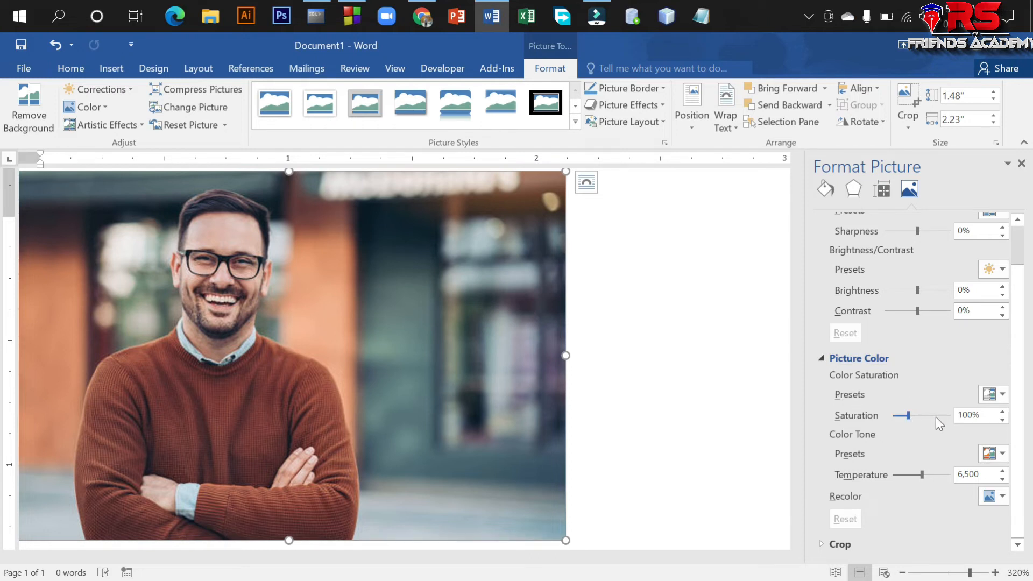
{"action": "left_click", "coordinate": [1002, 395]}
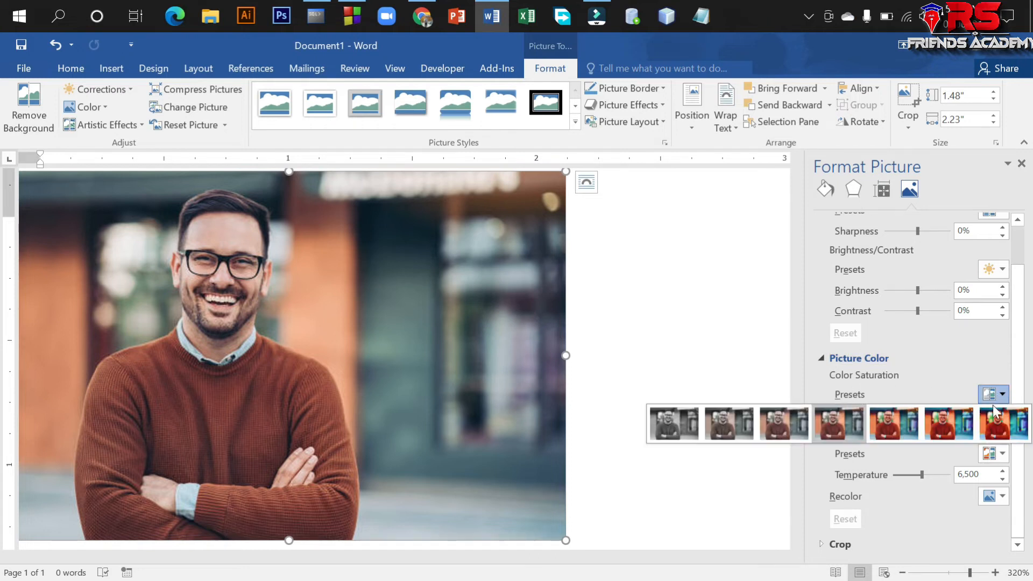
{"action": "left_click_drag", "start_coordinate": [934, 415], "coordinate": [918, 419]}
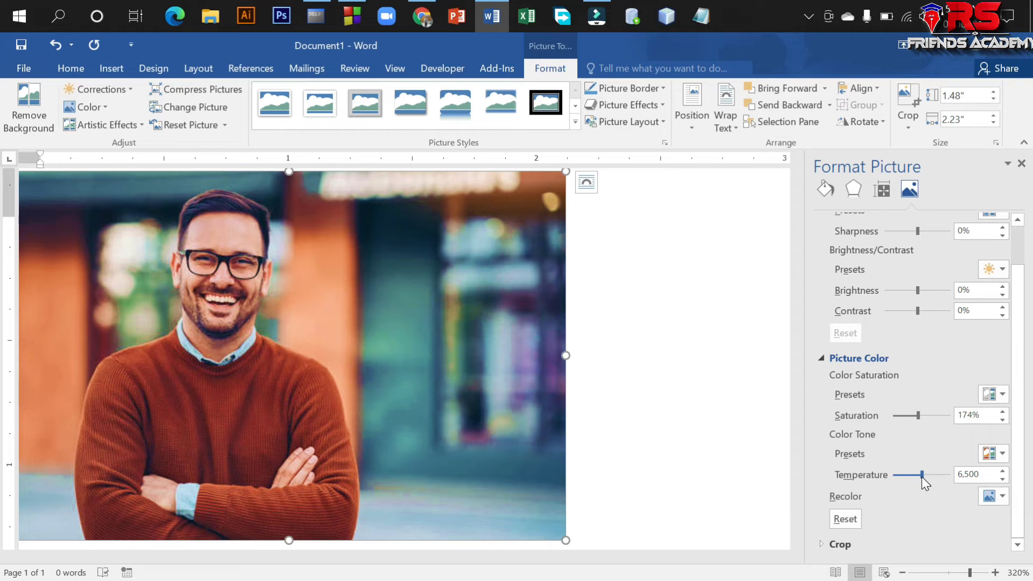
{"action": "left_click_drag", "start_coordinate": [921, 476], "coordinate": [913, 477]}
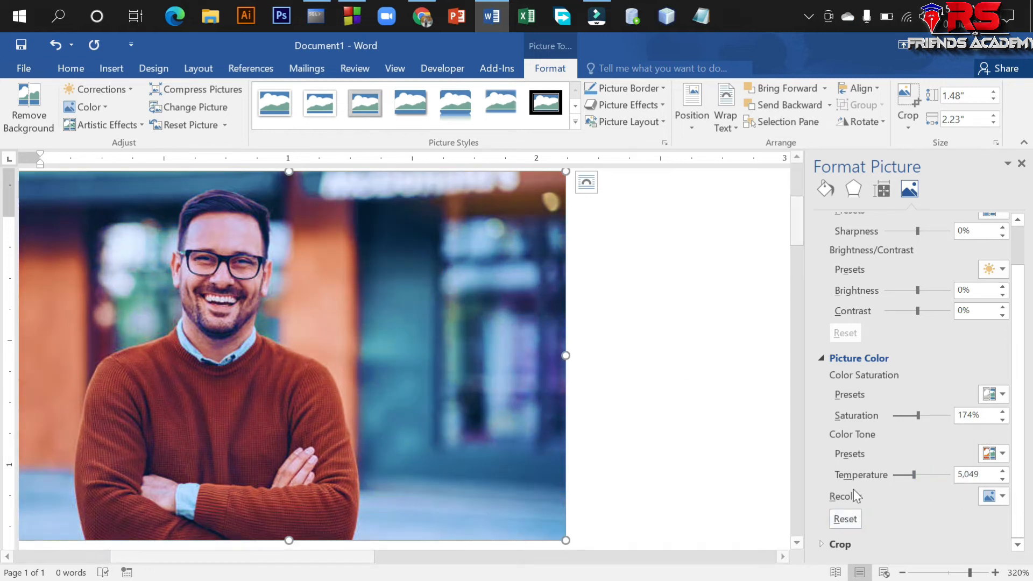
{"action": "left_click", "coordinate": [854, 523]}
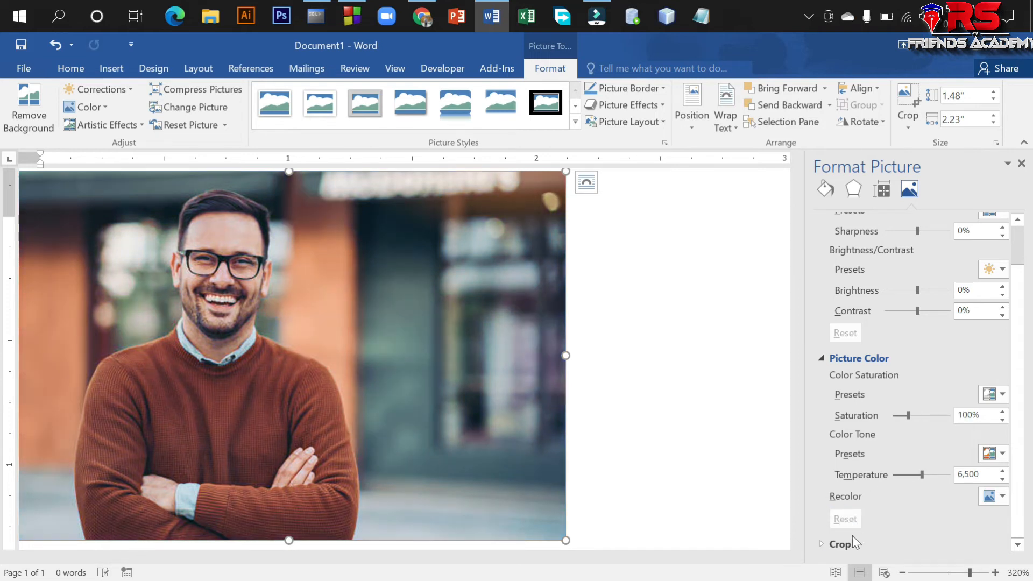
Step: Expand the photo's crop settings, close the picture formatting options, and move the photo farther right on the page
{"action": "left_click", "coordinate": [821, 545]}
{"action": "scroll", "coordinate": [876, 510], "scroll_direction": "down", "scroll_amount": 2}
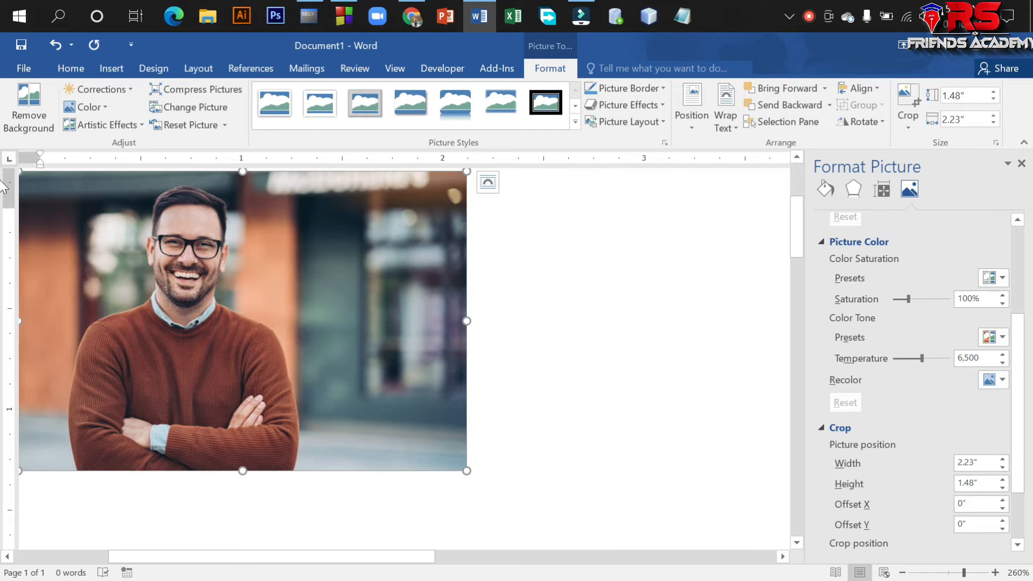
{"action": "left_click", "coordinate": [1022, 164]}
{"action": "left_click_drag", "start_coordinate": [369, 318], "coordinate": [534, 346]}
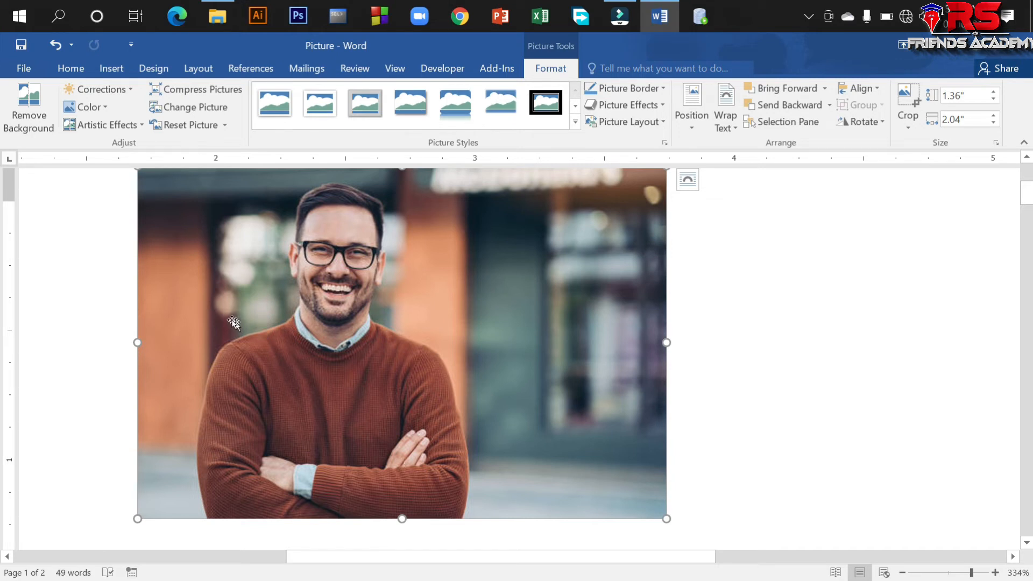
Step: Apply the Paint Strokes artistic effect to the brown-sweater photo
{"action": "left_click", "coordinate": [289, 333]}
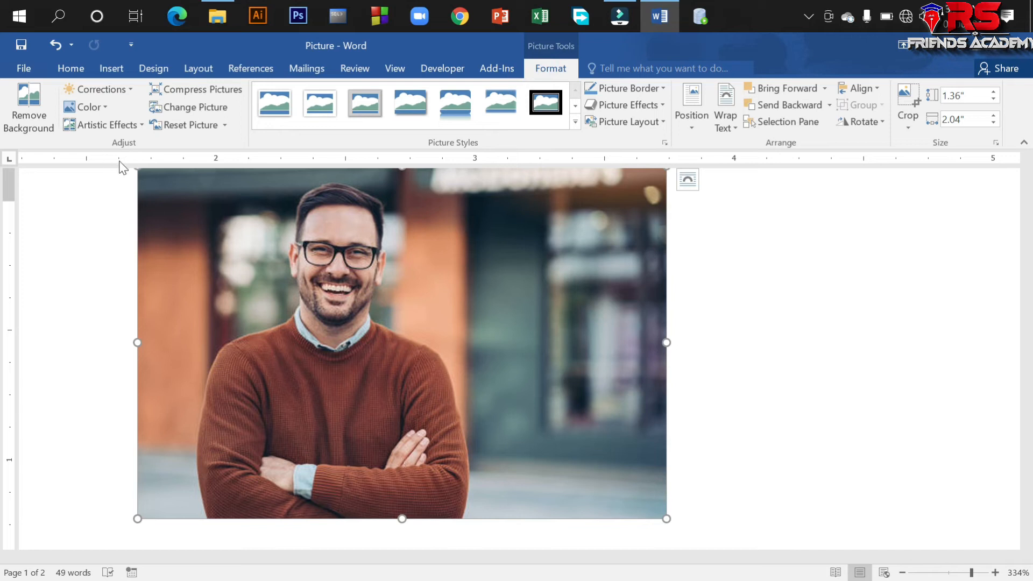
{"action": "left_click", "coordinate": [93, 124]}
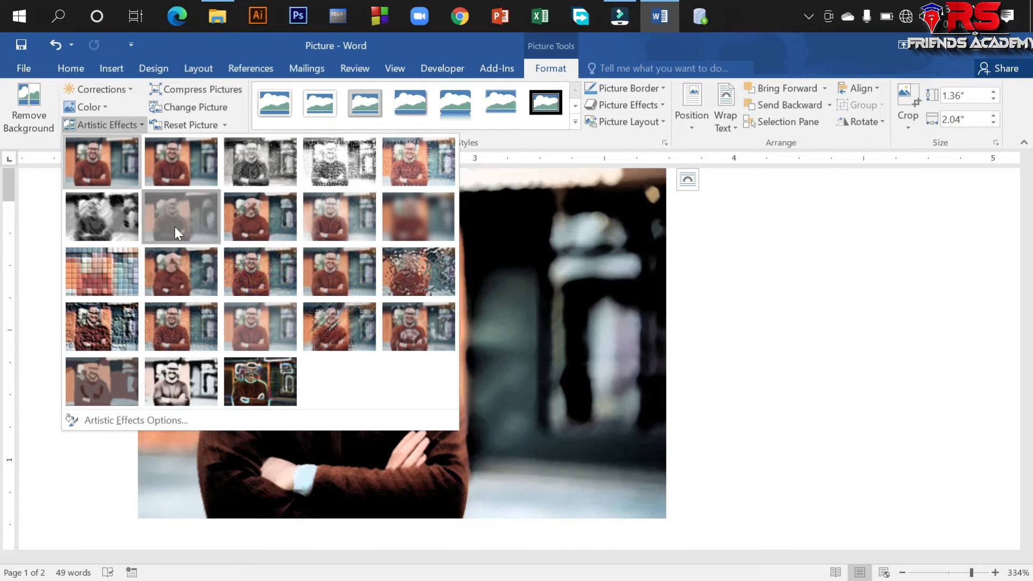
{"action": "left_click", "coordinate": [175, 228]}
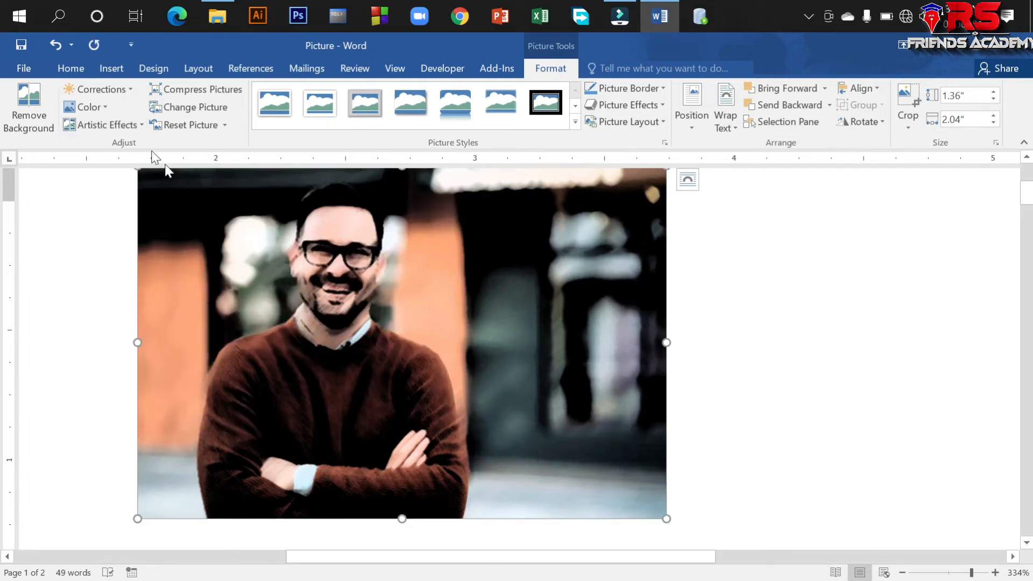
Step: Change the photo's artistic effect to Pencil Grayscale and inspect it
{"action": "left_click", "coordinate": [109, 125]}
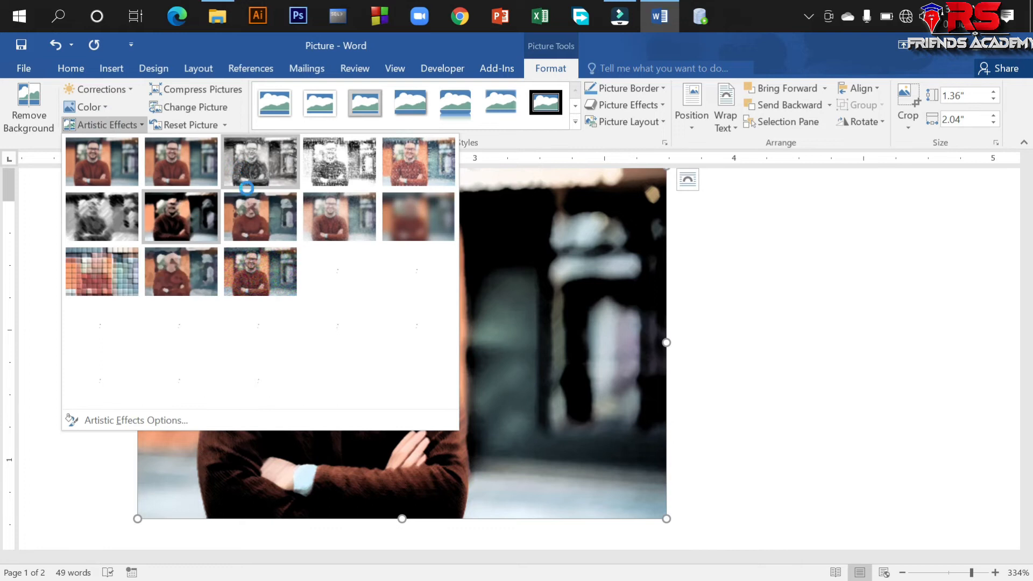
{"action": "left_click", "coordinate": [258, 174]}
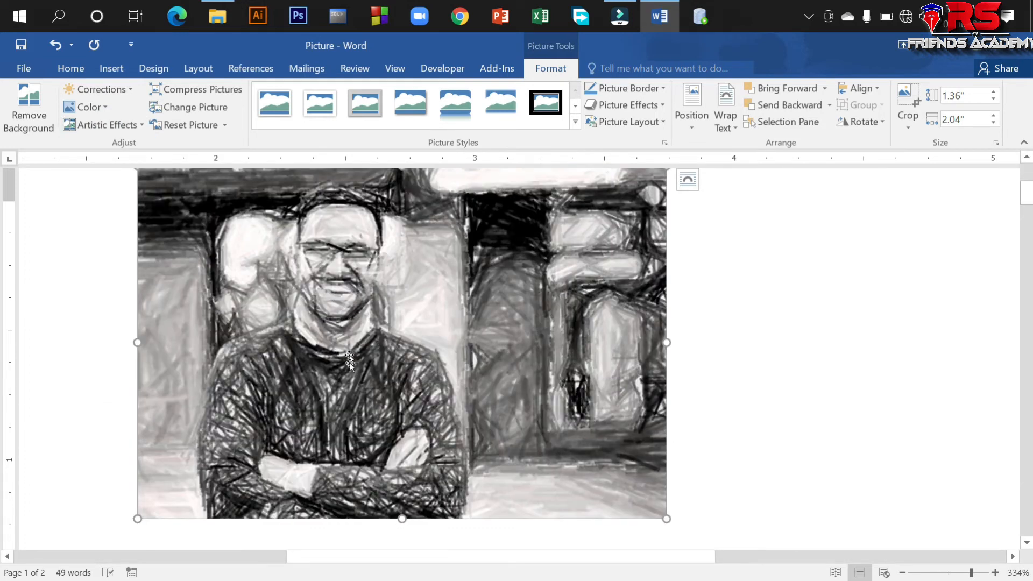
{"action": "scroll", "coordinate": [371, 366], "scroll_direction": "down", "scroll_amount": 1}
{"action": "scroll", "coordinate": [372, 363], "scroll_direction": "up", "scroll_amount": 1}
Step: Change the photo's artistic effect to Photocopy
{"action": "left_click", "coordinate": [109, 125]}
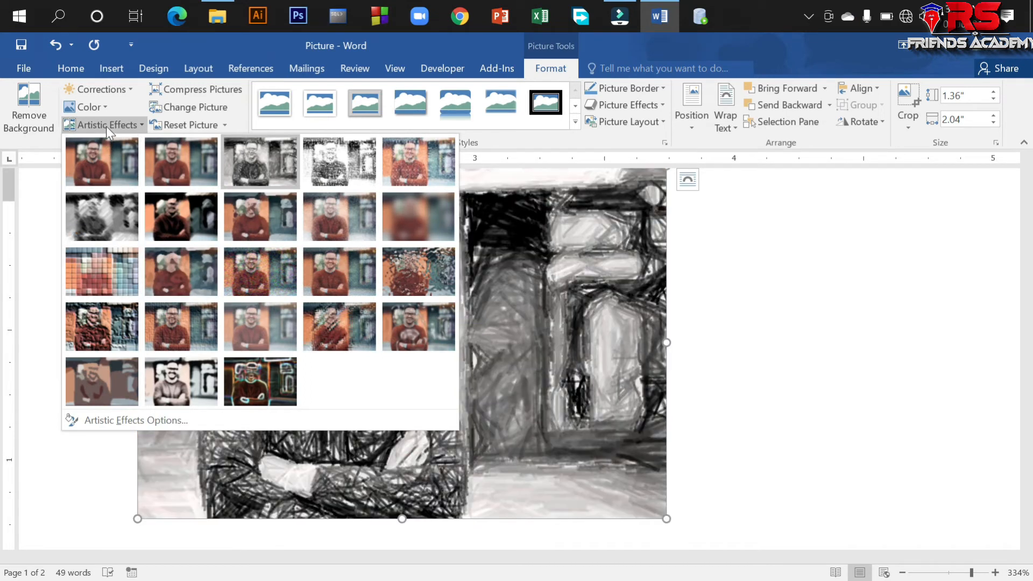
{"action": "left_click", "coordinate": [175, 398]}
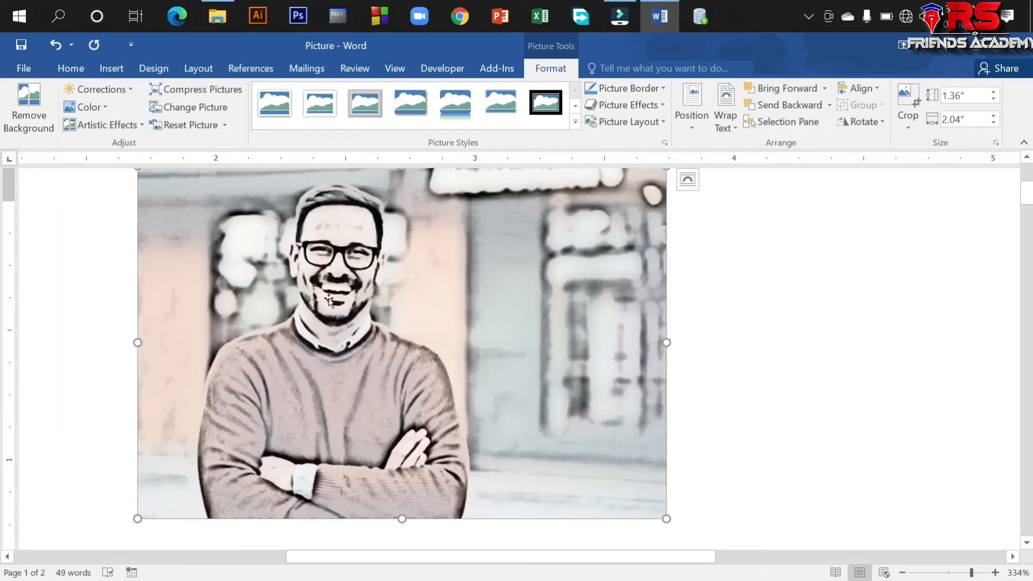
{"action": "left_click", "coordinate": [343, 304]}
Step: Crop the photo to the right triangle shape and move it slightly to the right on the page
{"action": "scroll", "coordinate": [219, 182], "scroll_direction": "down", "scroll_amount": 9}
{"action": "scroll", "coordinate": [294, 353], "scroll_direction": "up", "scroll_amount": 2}
{"action": "scroll", "coordinate": [262, 325], "scroll_direction": "down", "scroll_amount": 1}
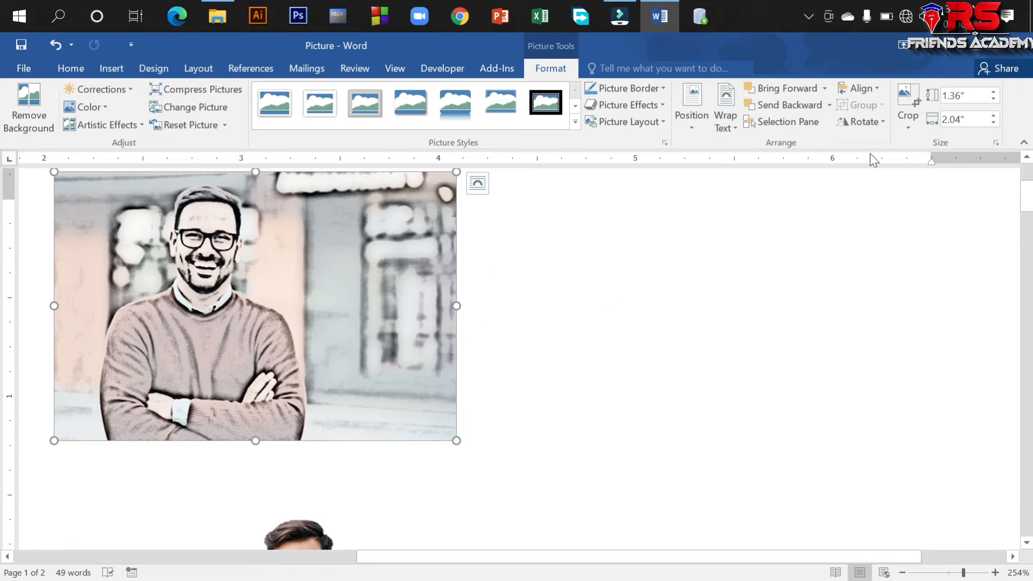
{"action": "left_click", "coordinate": [909, 120]}
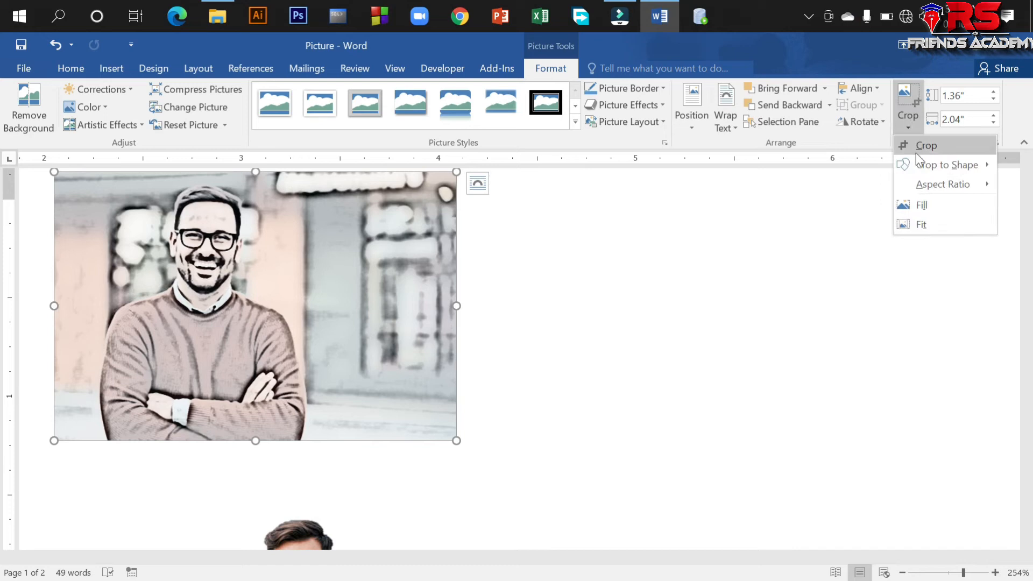
{"action": "mouse_move", "coordinate": [941, 166]}
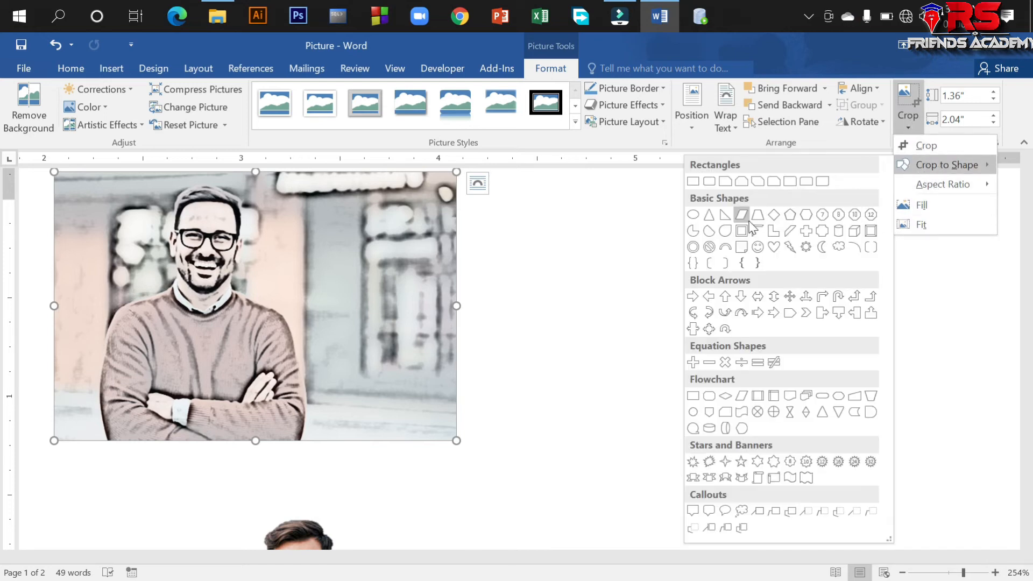
{"action": "left_click", "coordinate": [725, 214]}
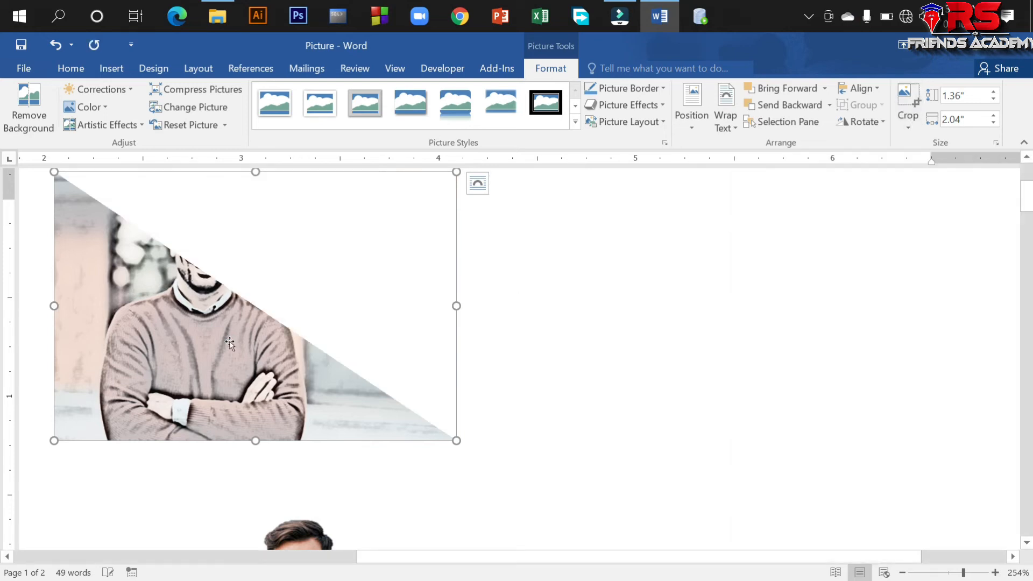
{"action": "left_click_drag", "start_coordinate": [245, 344], "coordinate": [307, 351]}
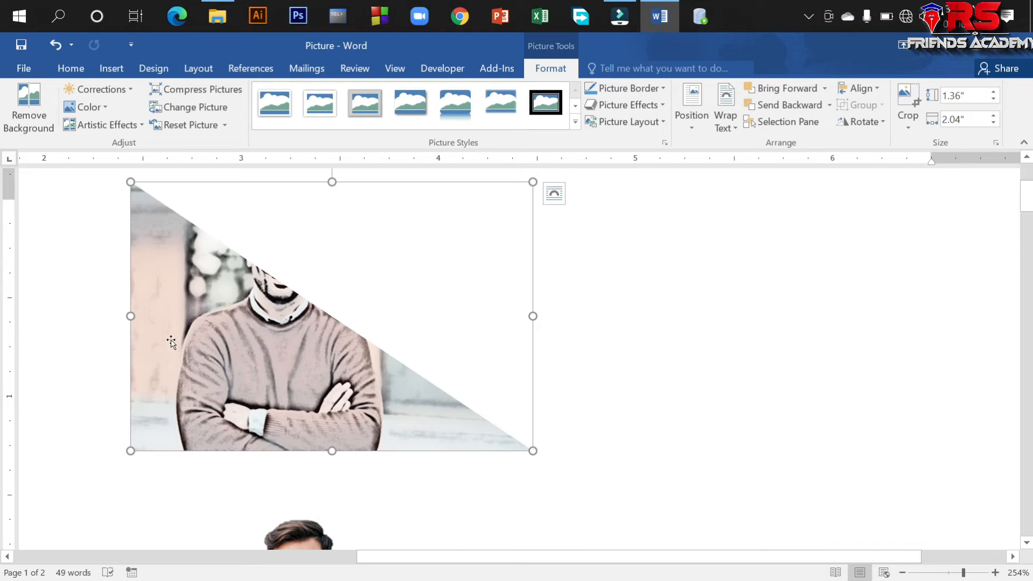
{"action": "left_click", "coordinate": [200, 106]}
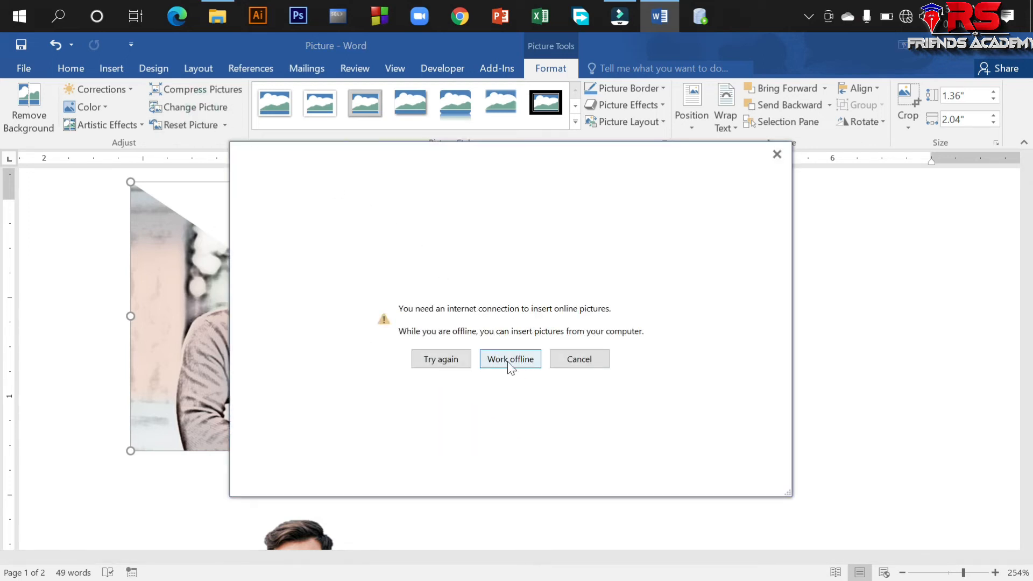
{"action": "left_click", "coordinate": [507, 358]}
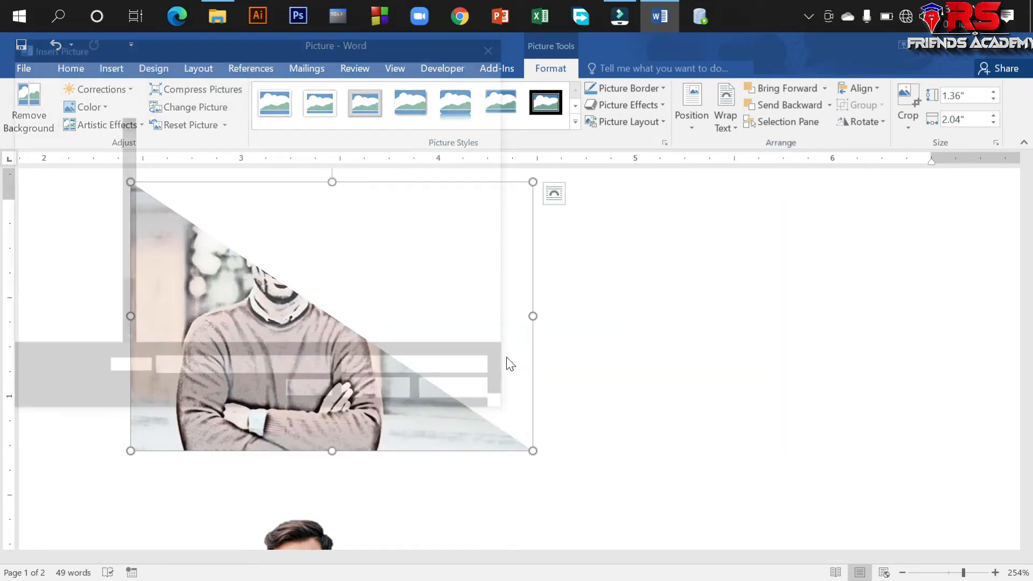
{"action": "left_click", "coordinate": [188, 172]}
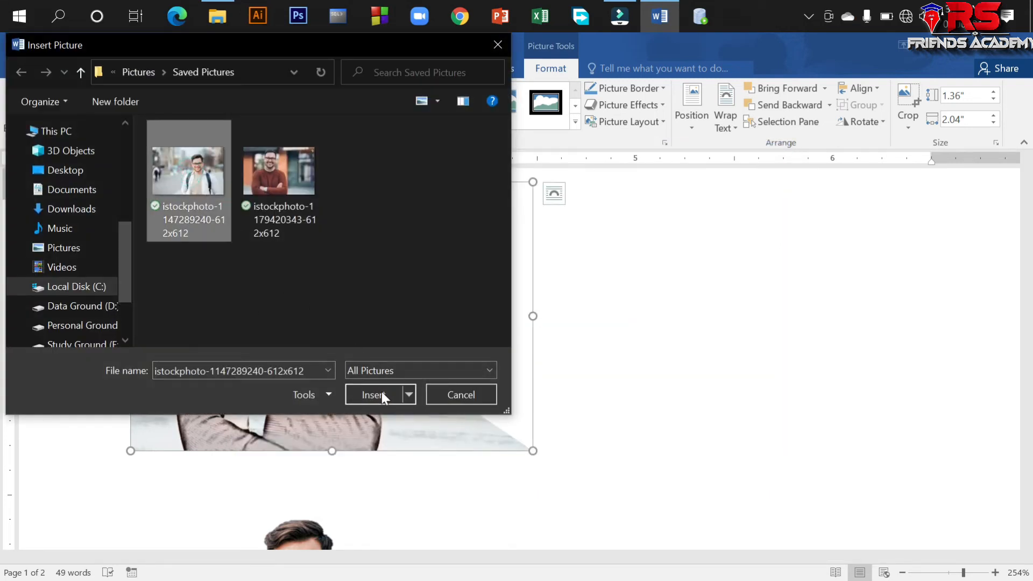
{"action": "left_click", "coordinate": [381, 395]}
{"action": "left_click_drag", "start_coordinate": [310, 374], "coordinate": [379, 359]}
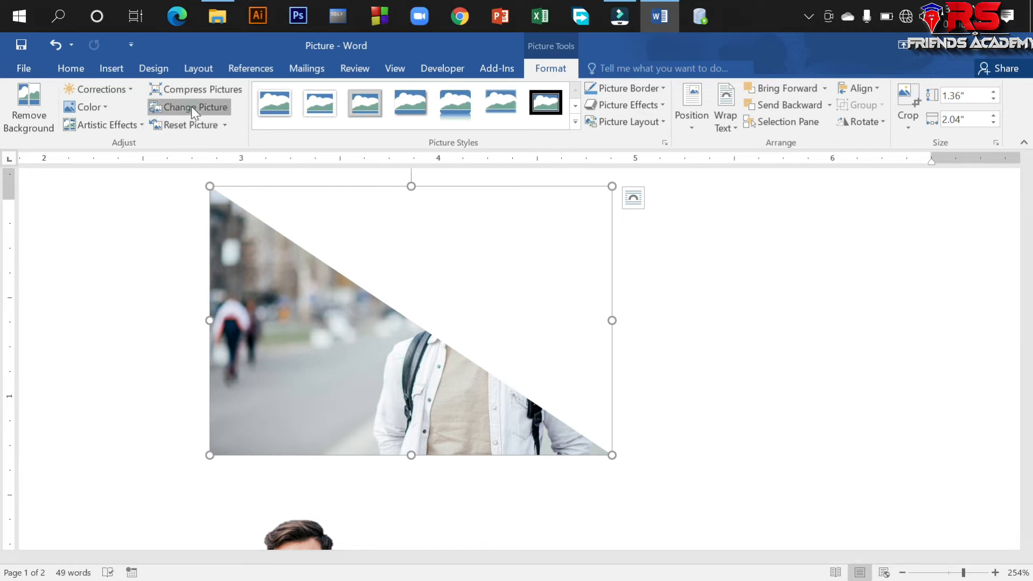
{"action": "left_click", "coordinate": [205, 107]}
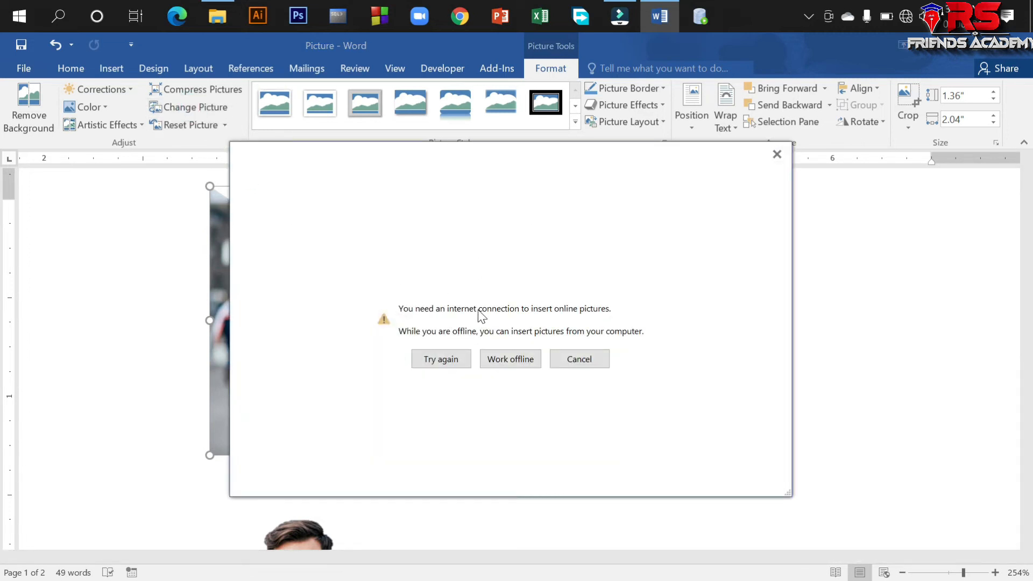
{"action": "left_click", "coordinate": [444, 357]}
{"action": "left_click", "coordinate": [584, 359]}
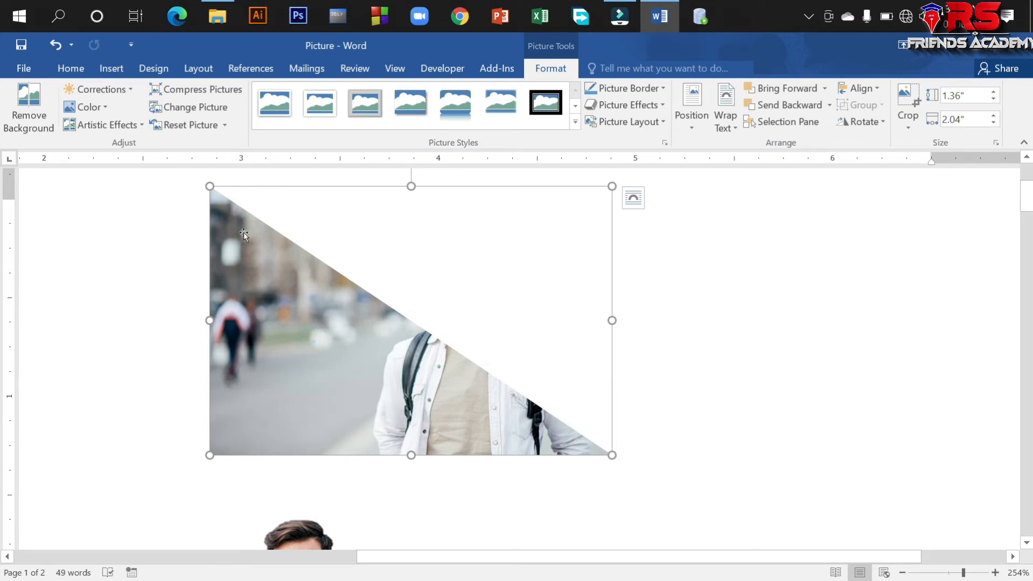
Step: Reset the street photo to discard its triangle crop and formatting
{"action": "left_click", "coordinate": [196, 127]}
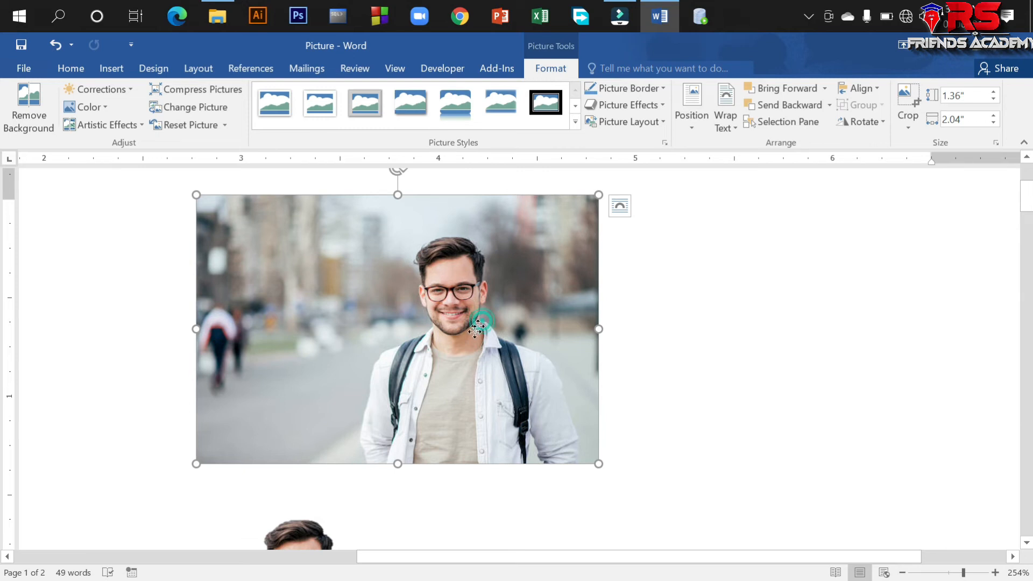
{"action": "key", "text": "ctrl+z"}
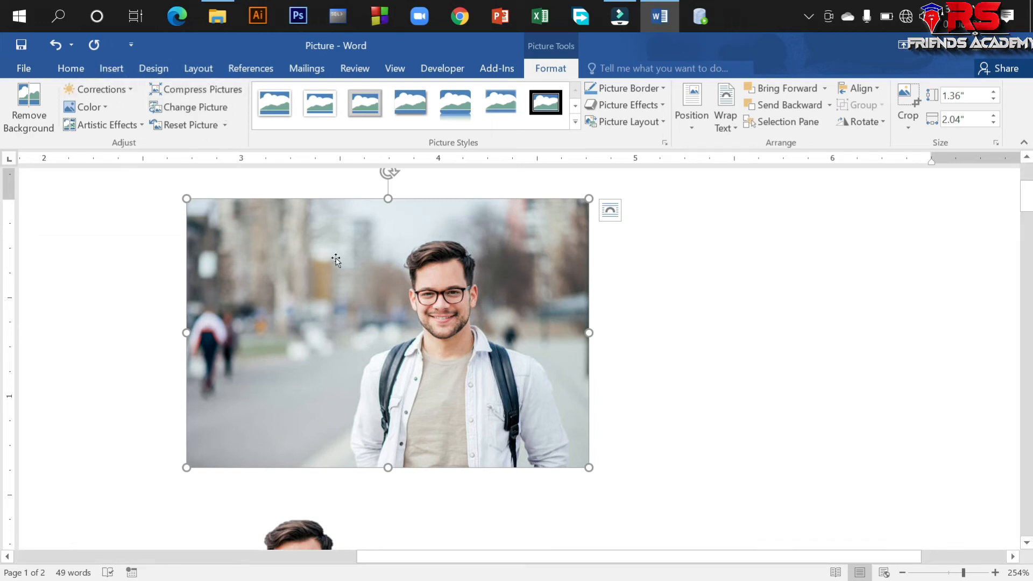
Step: Compress only the selected street photo, deleting its cropped areas and using the document resolution
{"action": "left_click", "coordinate": [558, 73]}
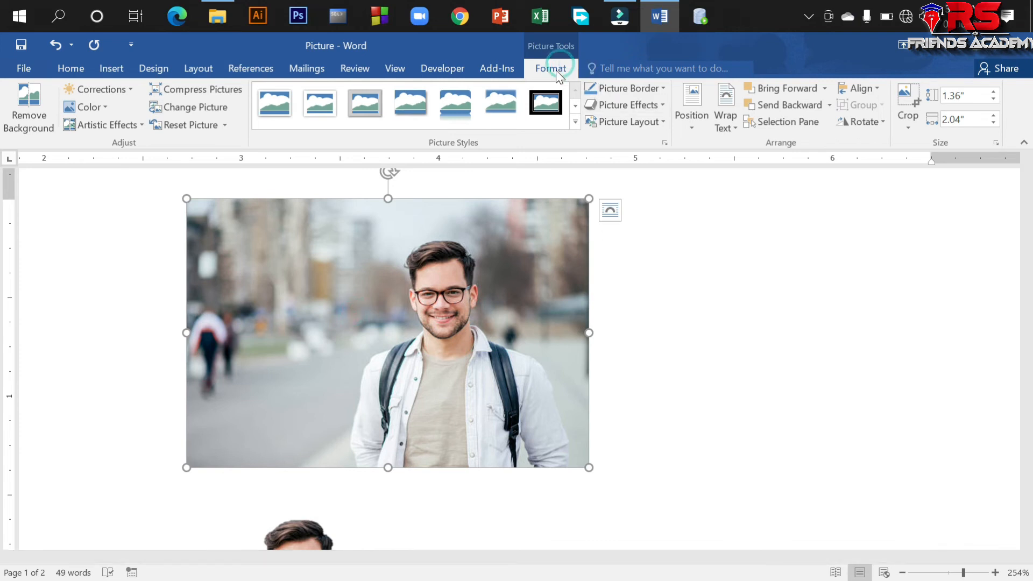
{"action": "left_click", "coordinate": [185, 91]}
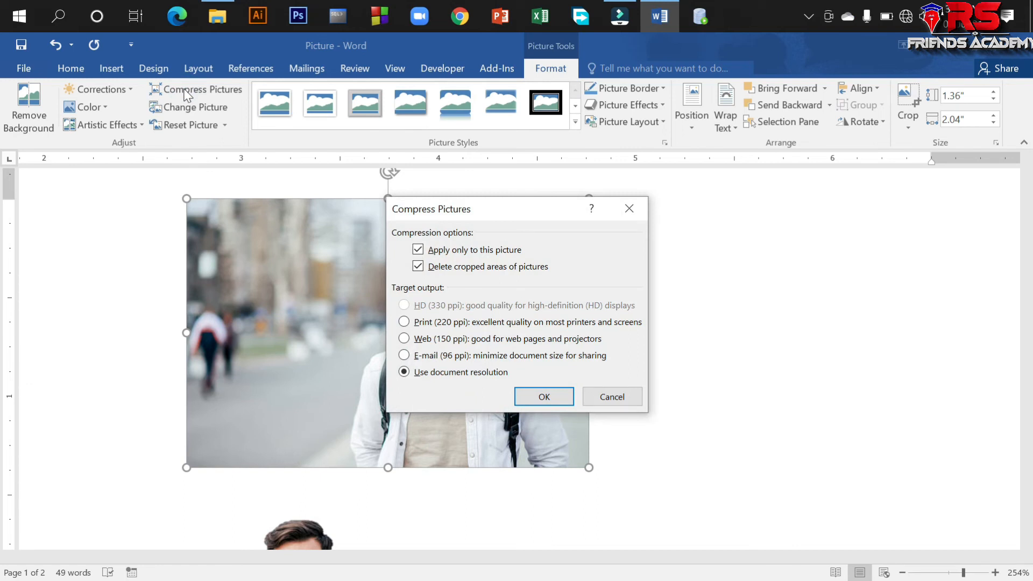
{"action": "left_click_drag", "start_coordinate": [495, 209], "coordinate": [357, 190]}
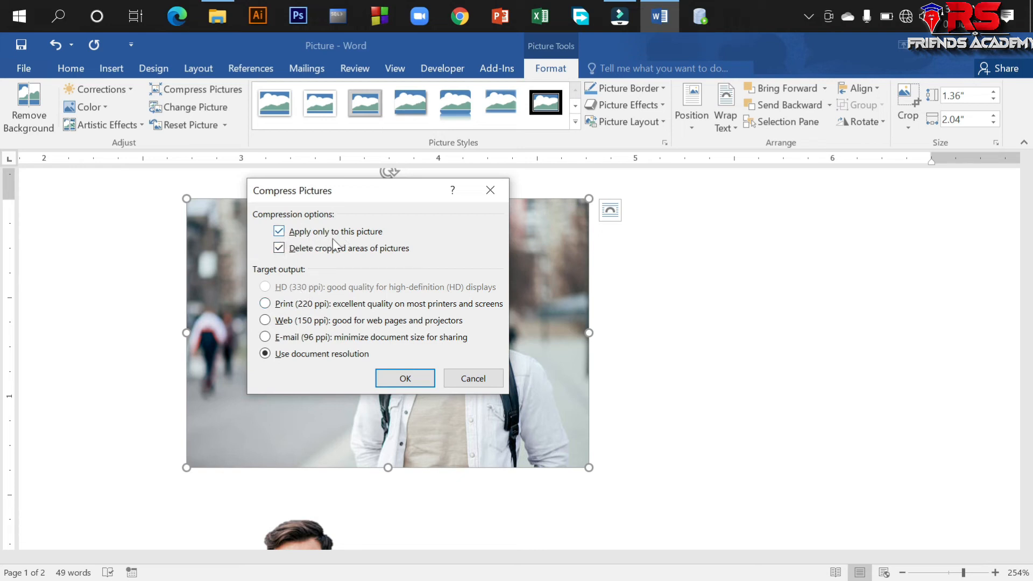
{"action": "left_click_drag", "start_coordinate": [388, 194], "coordinate": [648, 196]}
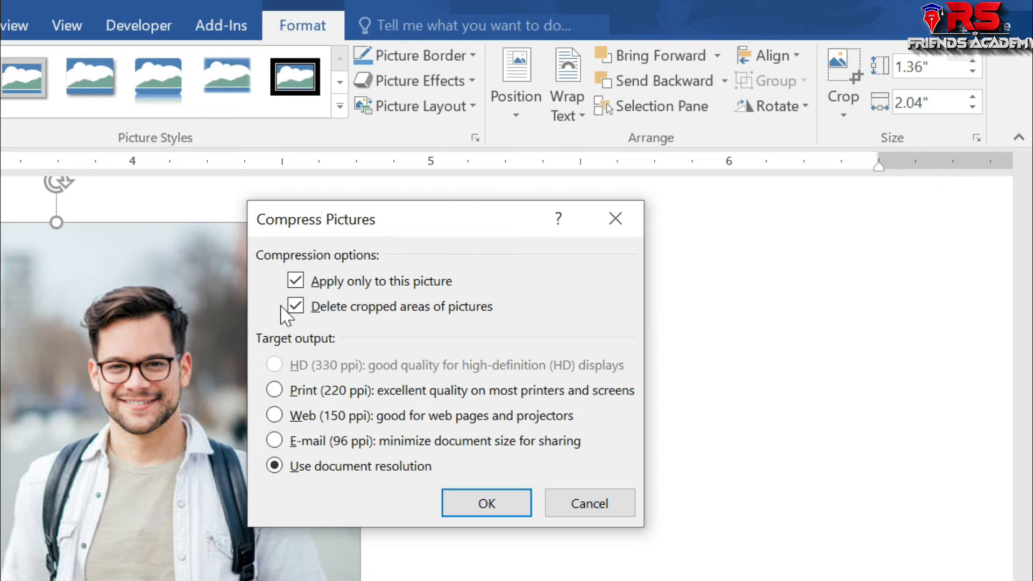
{"action": "left_click", "coordinate": [295, 280]}
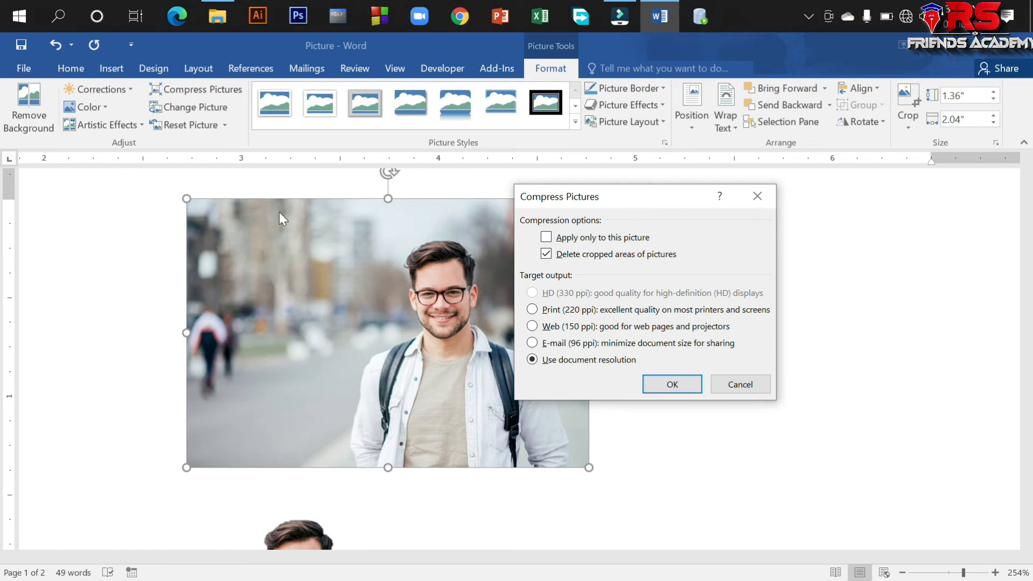
{"action": "left_click", "coordinate": [546, 238]}
{"action": "left_click_drag", "start_coordinate": [613, 198], "coordinate": [688, 210]}
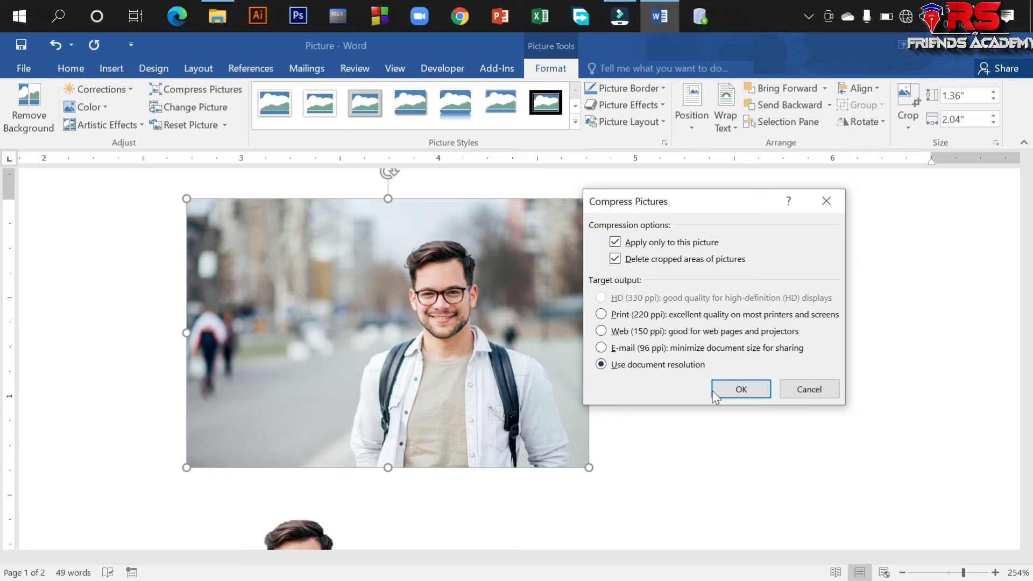
{"action": "left_click", "coordinate": [735, 391]}
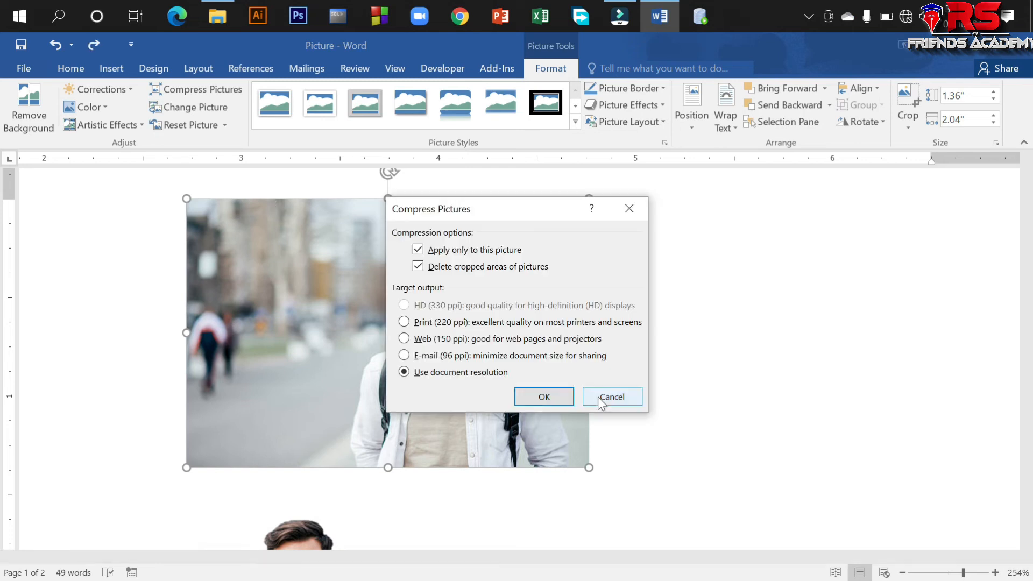
{"action": "left_click", "coordinate": [611, 396]}
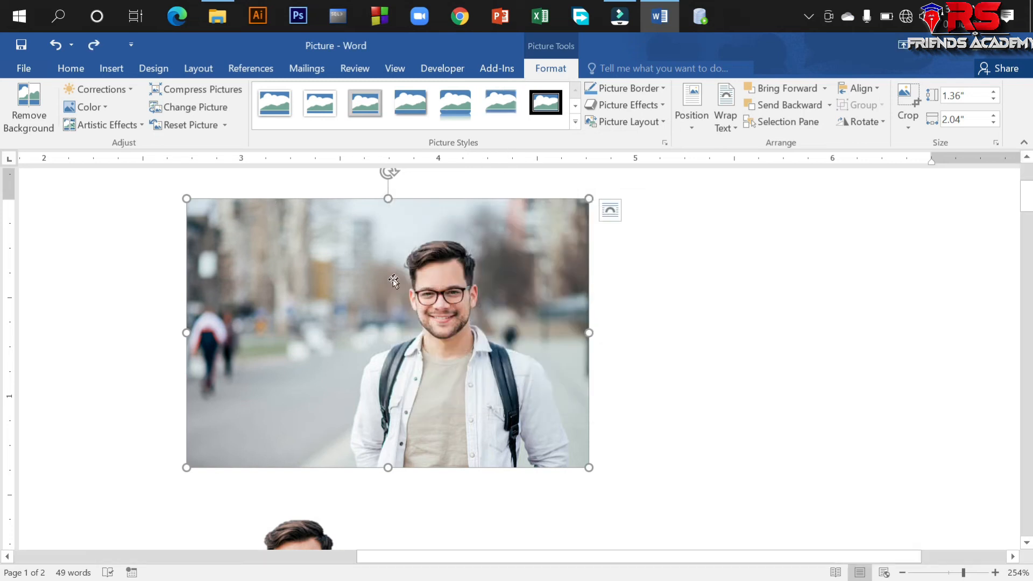
Step: Replace the street photo with the Drycel Design-2 image from the Drycle Sample folder
{"action": "left_click", "coordinate": [195, 107]}
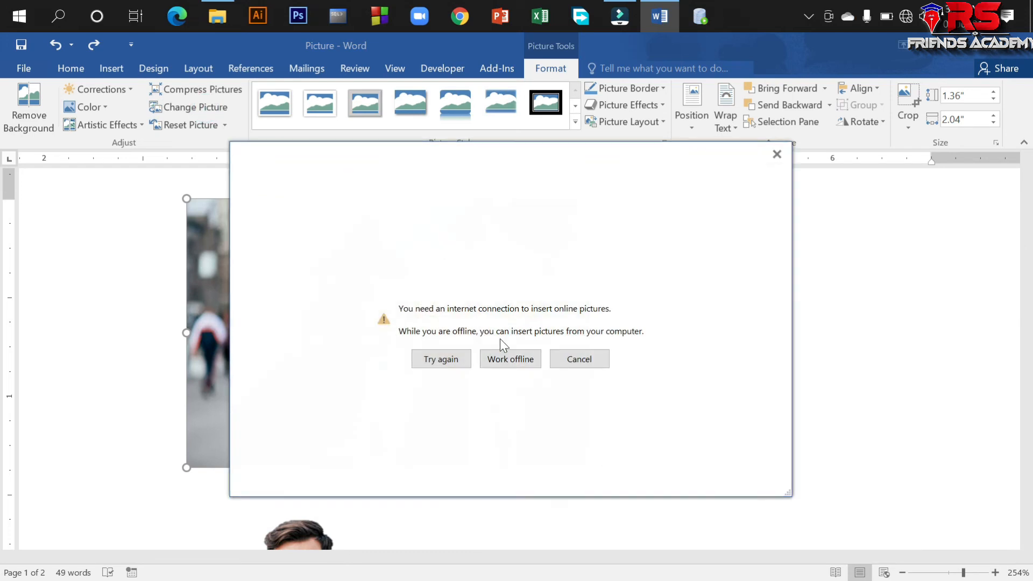
{"action": "left_click", "coordinate": [505, 358]}
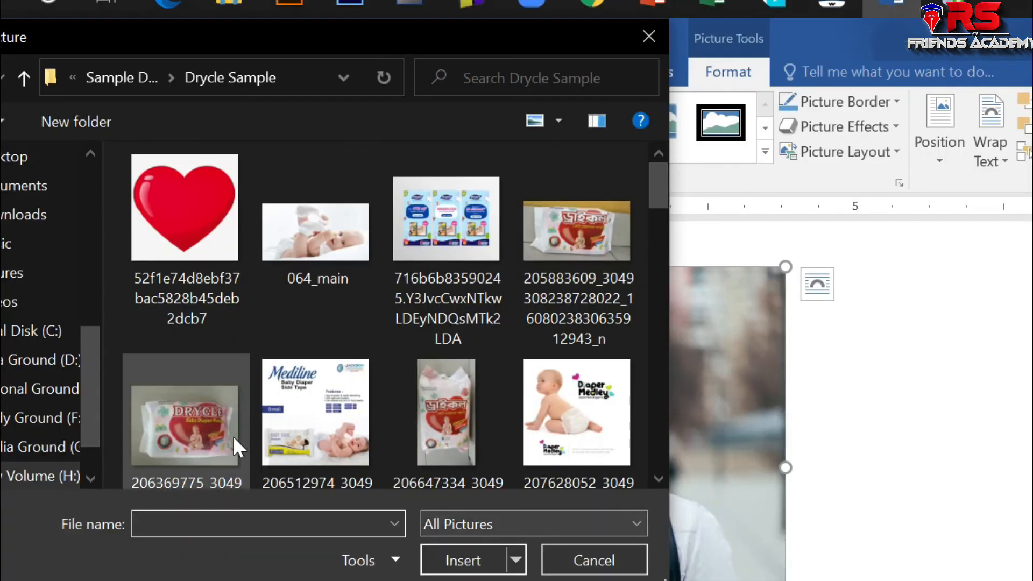
{"action": "scroll", "coordinate": [237, 400], "scroll_direction": "down", "scroll_amount": 10}
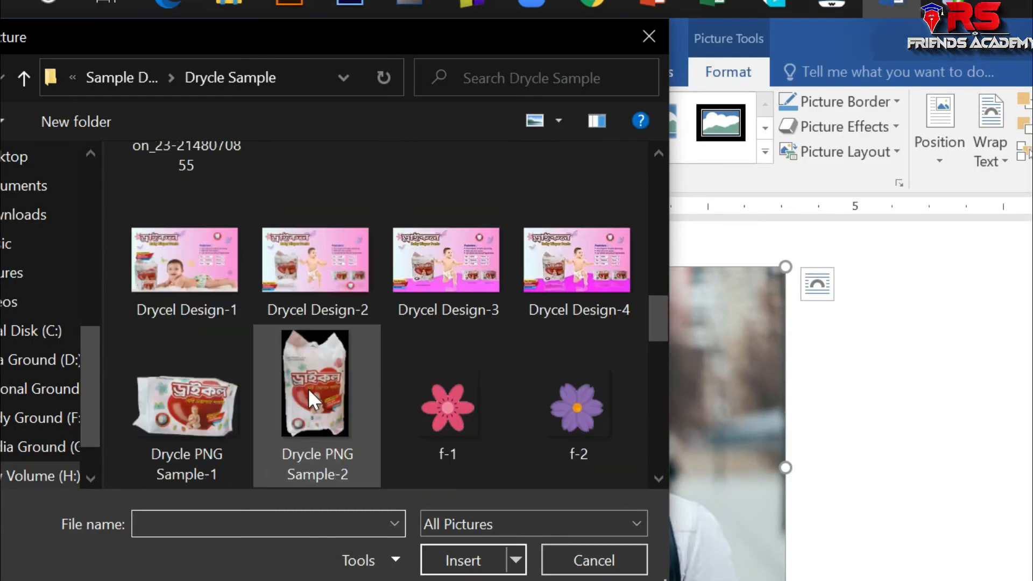
{"action": "left_click", "coordinate": [294, 283]}
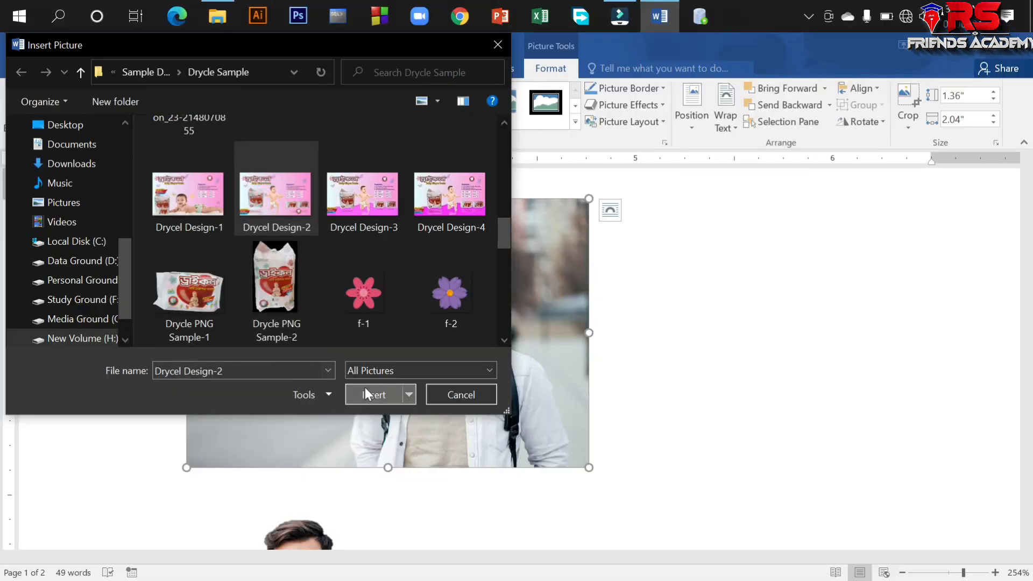
{"action": "left_click", "coordinate": [364, 387]}
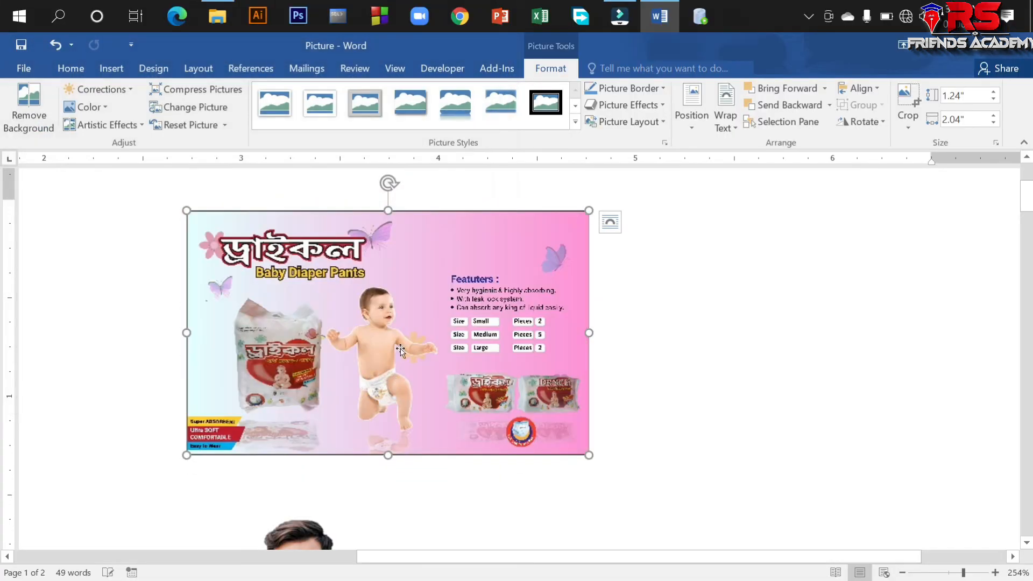
Step: Compress the diaper advertisement picture with the HD (330 ppi) target output
{"action": "left_click", "coordinate": [196, 88]}
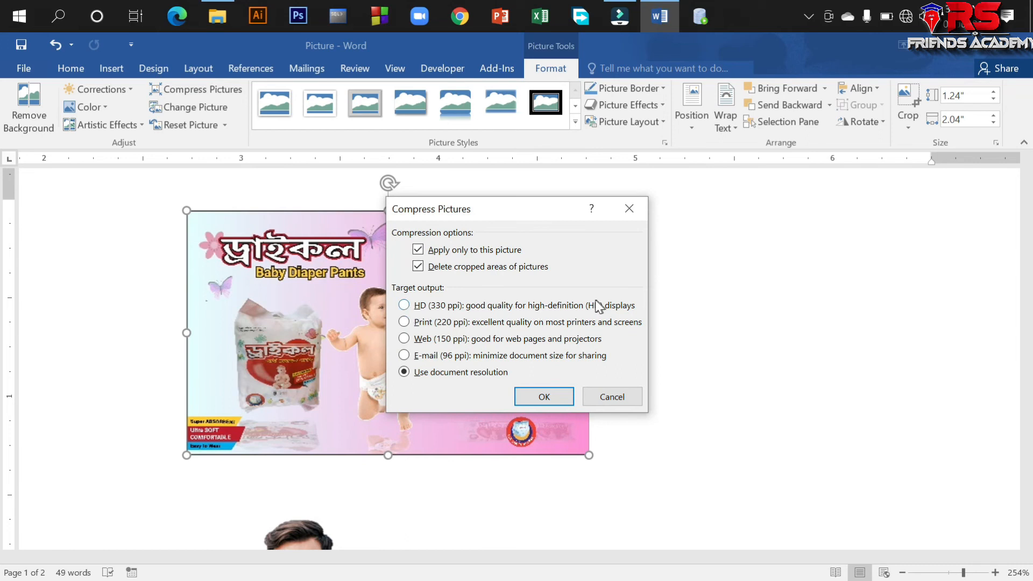
{"action": "left_click", "coordinate": [407, 305]}
{"action": "left_click", "coordinate": [554, 396]}
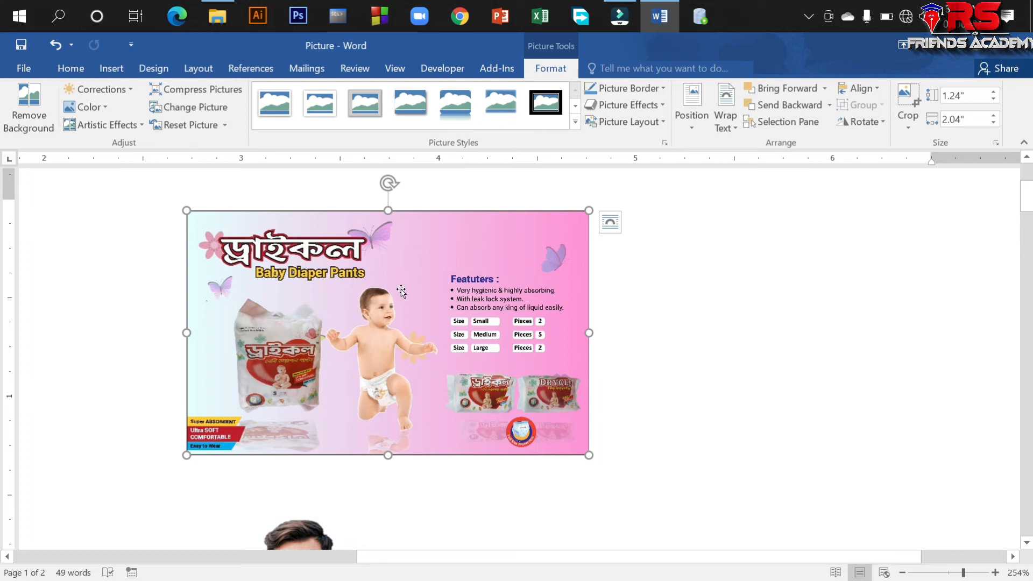
Step: Save the diaper advertisement as a JPEG picture named 111111 on the Desktop
{"action": "right_click", "coordinate": [328, 286]}
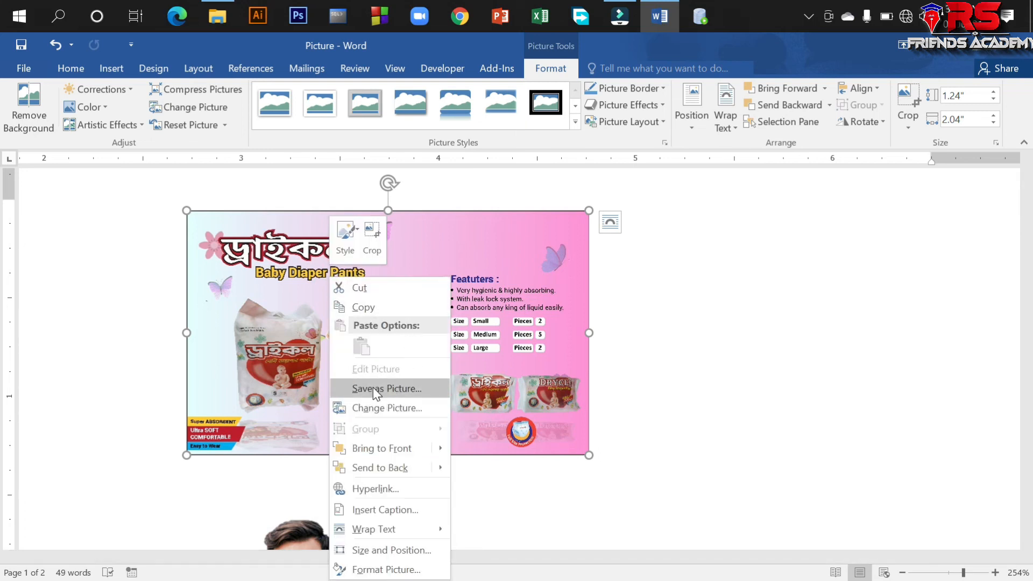
{"action": "left_click", "coordinate": [389, 390]}
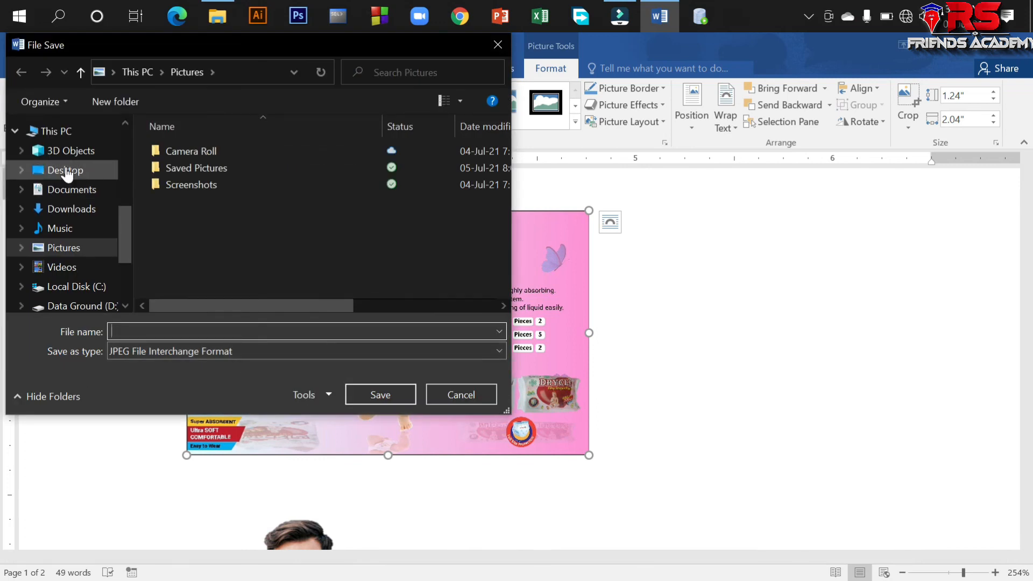
{"action": "left_click", "coordinate": [59, 169]}
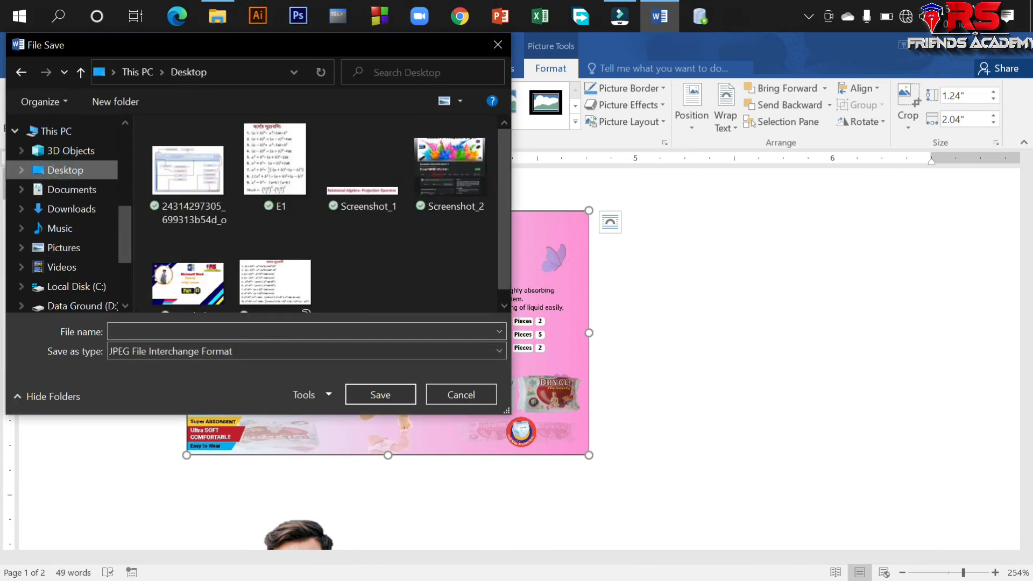
{"action": "left_click", "coordinate": [209, 330]}
{"action": "type", "text": "111111"}
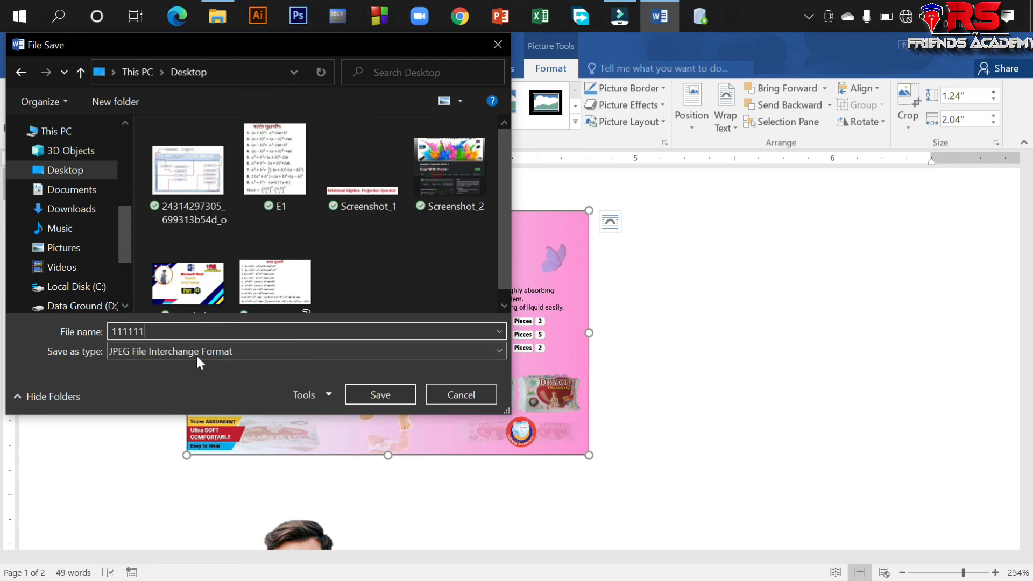
{"action": "left_click", "coordinate": [231, 352]}
{"action": "left_click", "coordinate": [231, 352]}
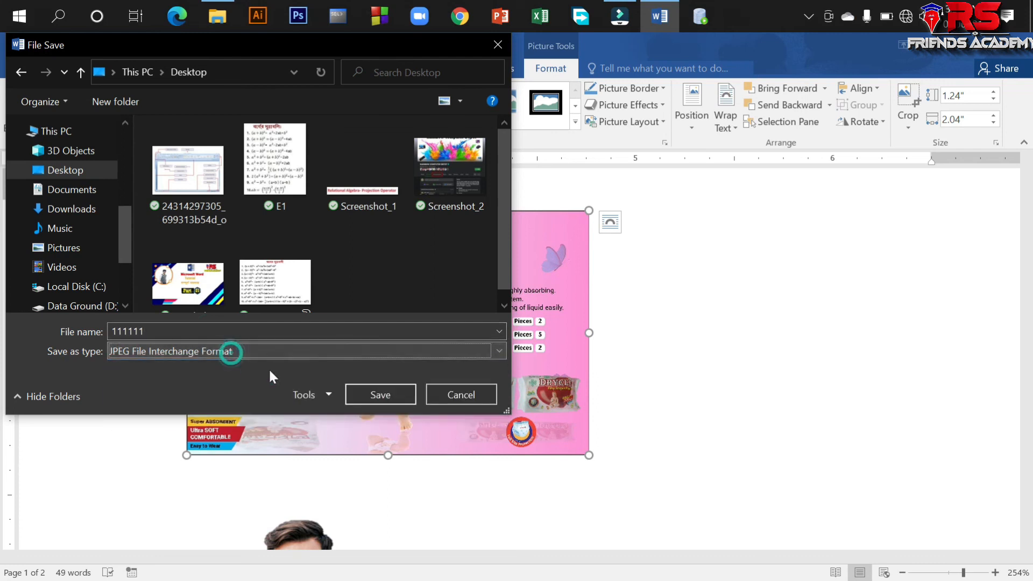
{"action": "left_click", "coordinate": [393, 392]}
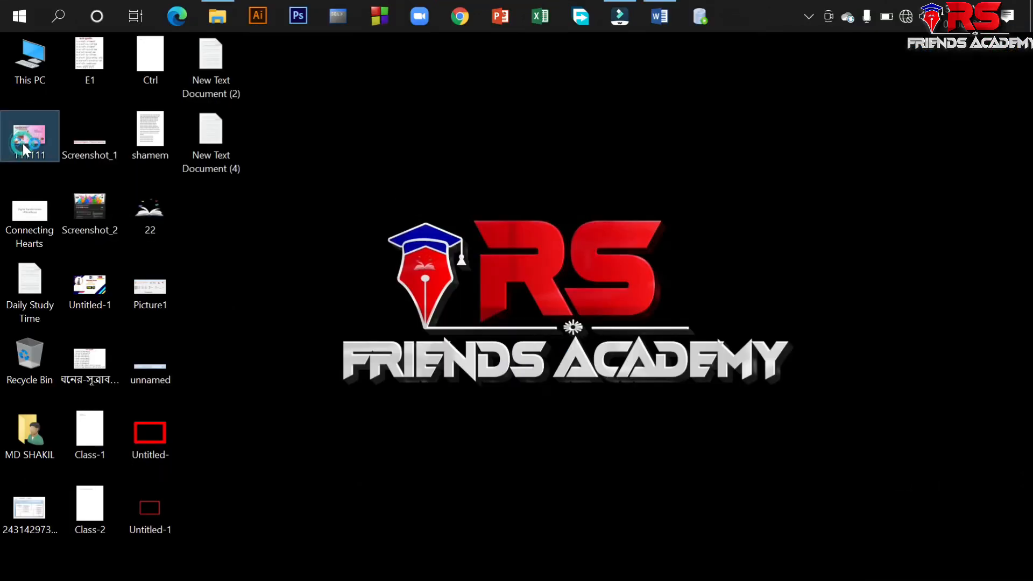
Step: Open the saved 111111 picture from the desktop to check its quality, close it and return to Word
{"action": "double_click", "coordinate": [51, 302]}
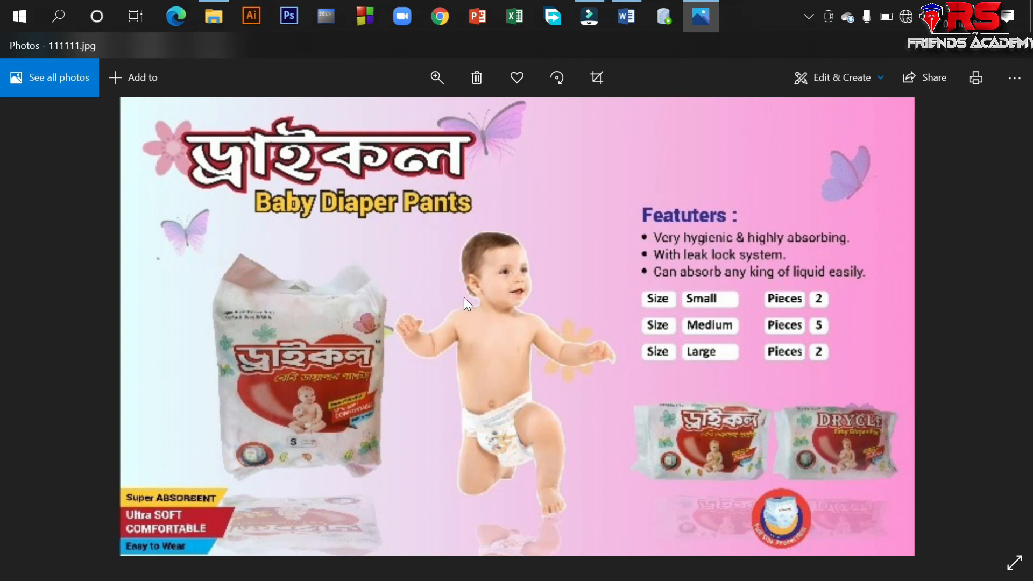
{"action": "scroll", "coordinate": [463, 297], "scroll_direction": "down", "scroll_amount": 3}
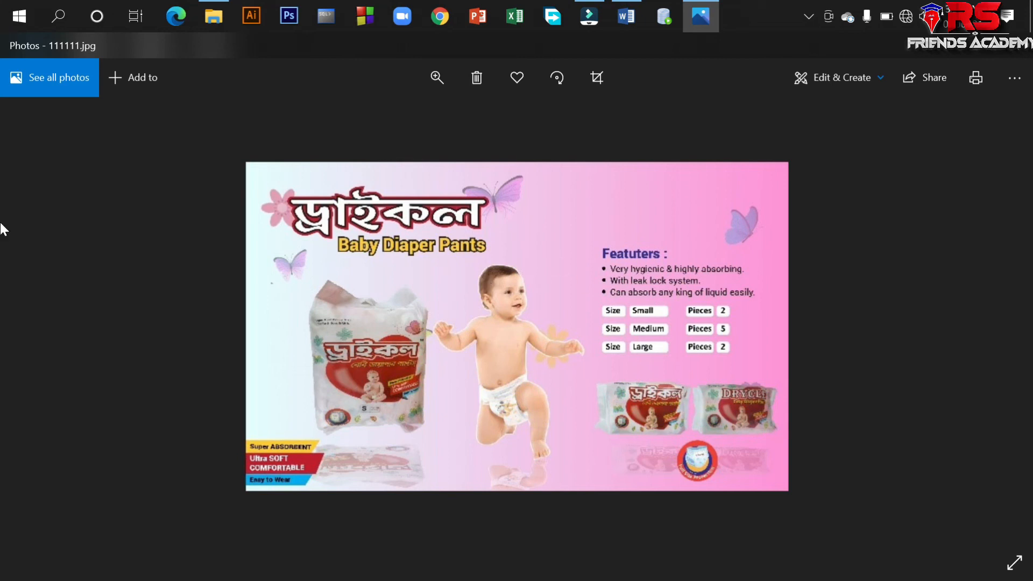
{"action": "left_click", "coordinate": [1026, 50]}
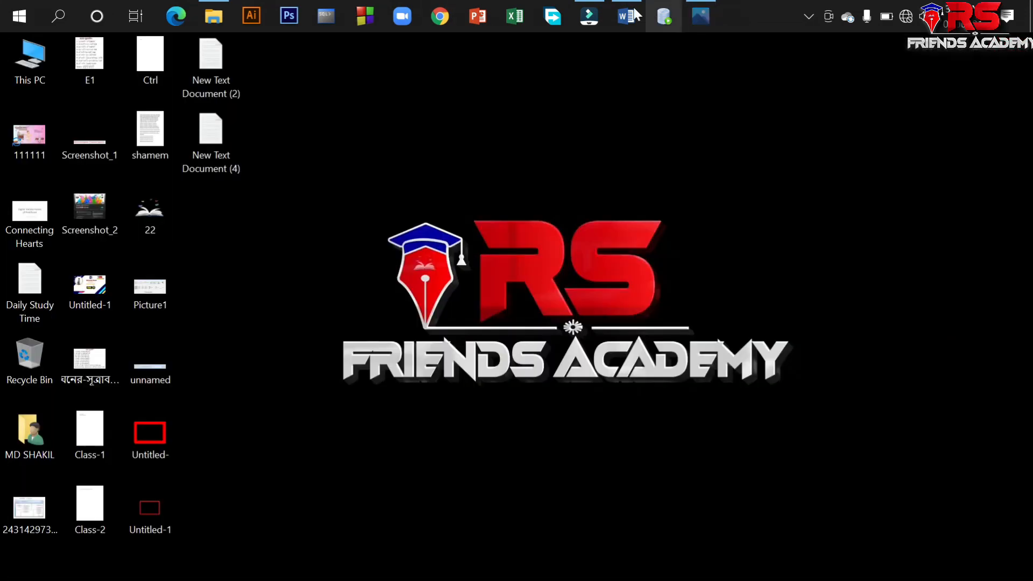
{"action": "left_click", "coordinate": [643, 13]}
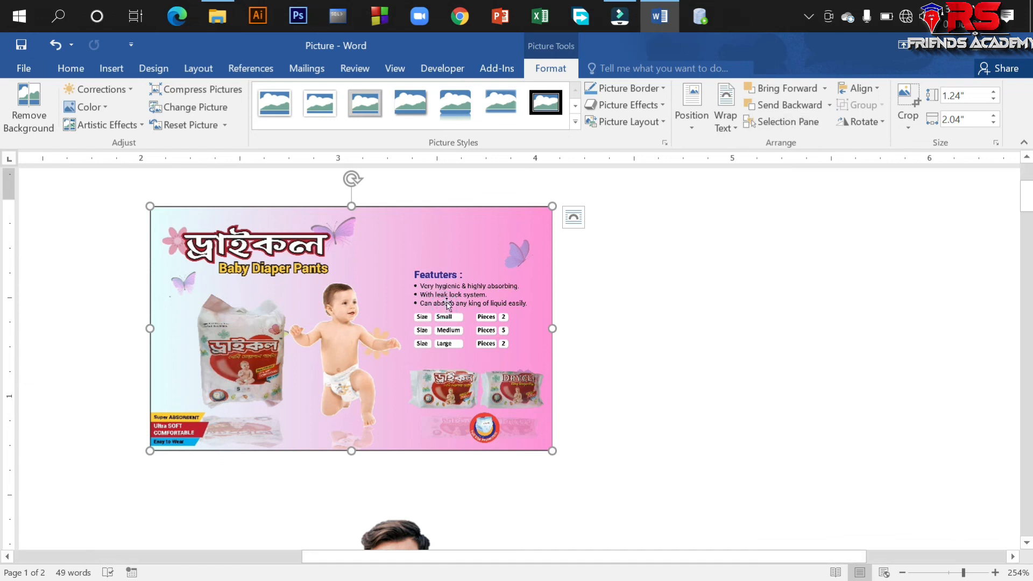
Step: Show the document's list of objects in the Selection Pane and select Picture 2
{"action": "left_click", "coordinate": [792, 122]}
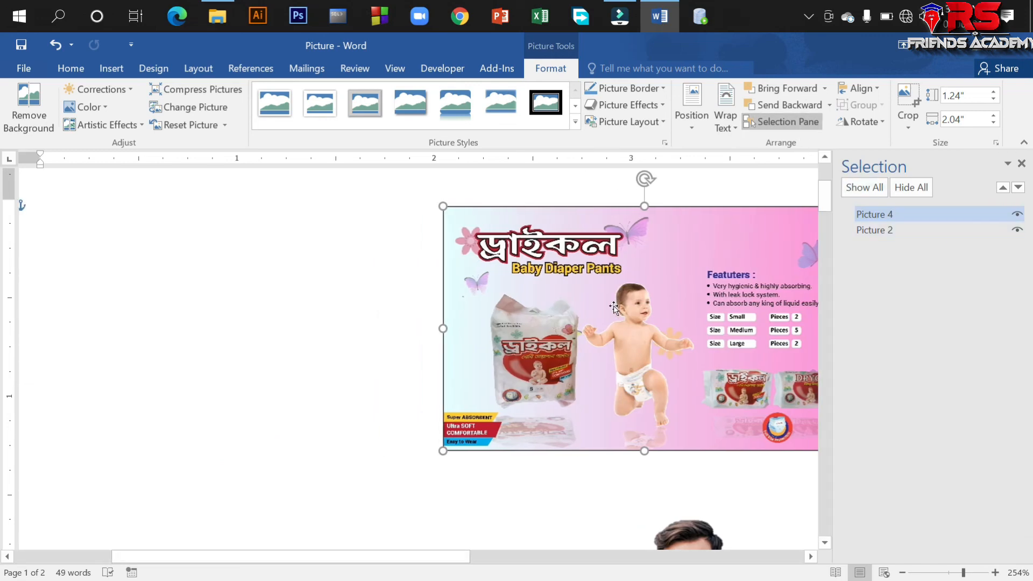
{"action": "left_click", "coordinate": [914, 231]}
{"action": "scroll", "coordinate": [755, 318], "scroll_direction": "up", "scroll_amount": 4}
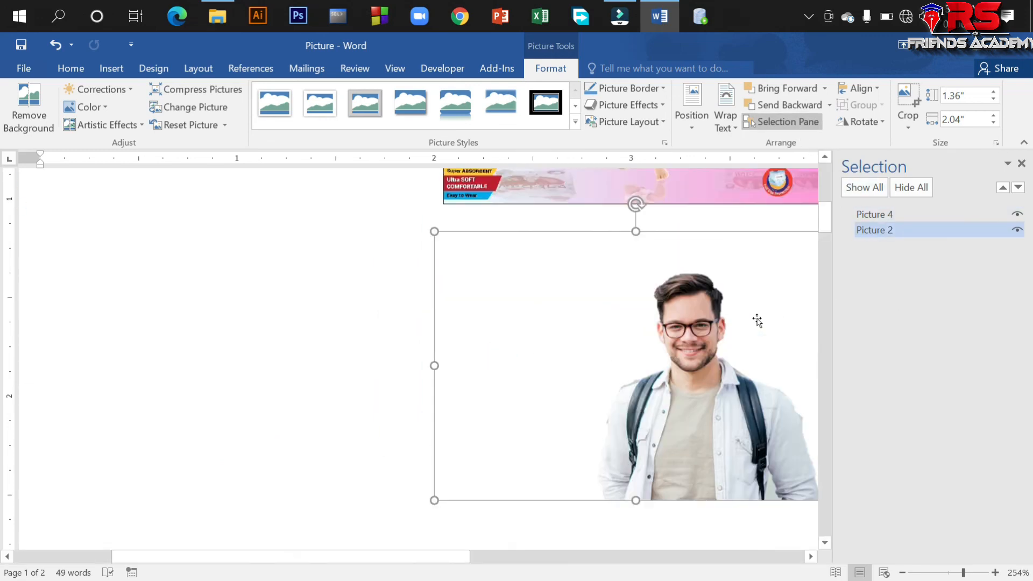
Step: Select the diaper advertisement picture, Picture 4, and close the Selection Pane
{"action": "left_click", "coordinate": [644, 296]}
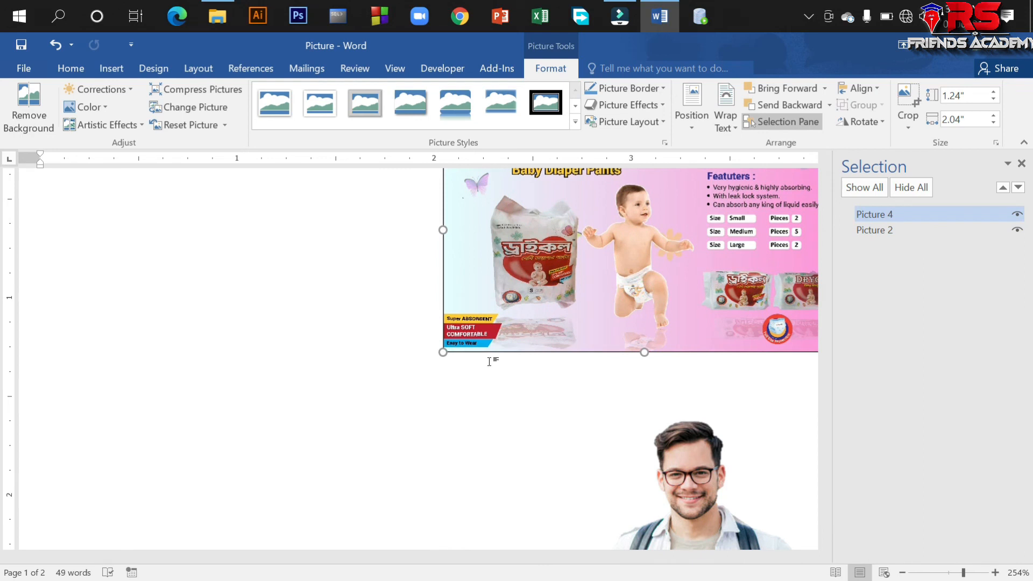
{"action": "scroll", "coordinate": [492, 362], "scroll_direction": "down", "scroll_amount": 11}
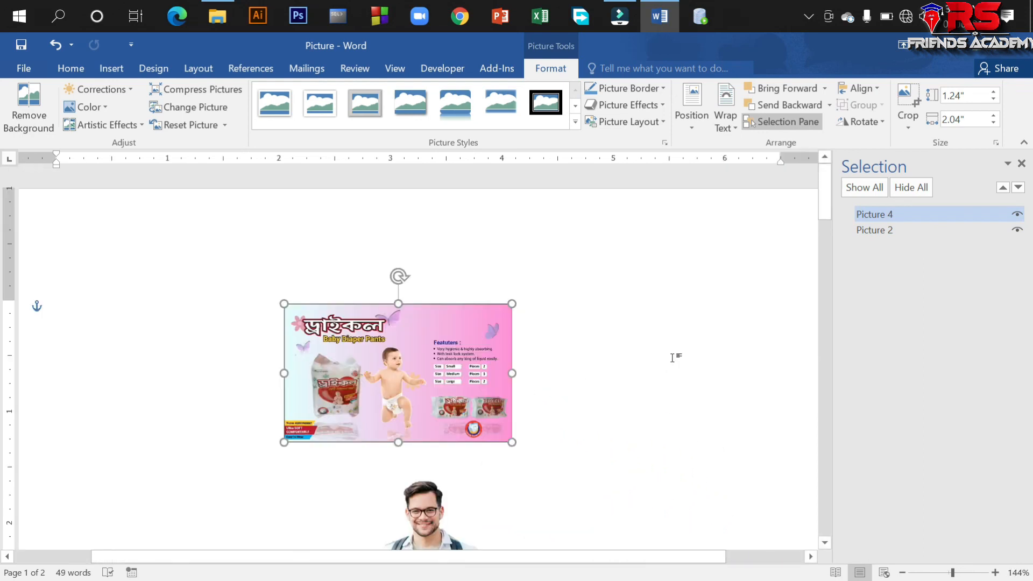
{"action": "scroll", "coordinate": [640, 362], "scroll_direction": "down", "scroll_amount": 3}
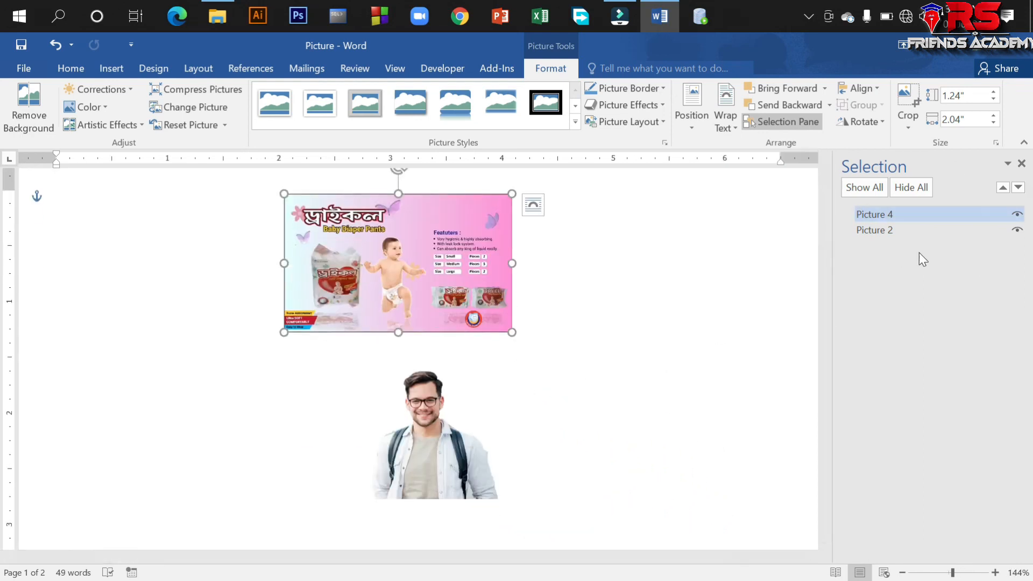
{"action": "left_click", "coordinate": [1022, 164]}
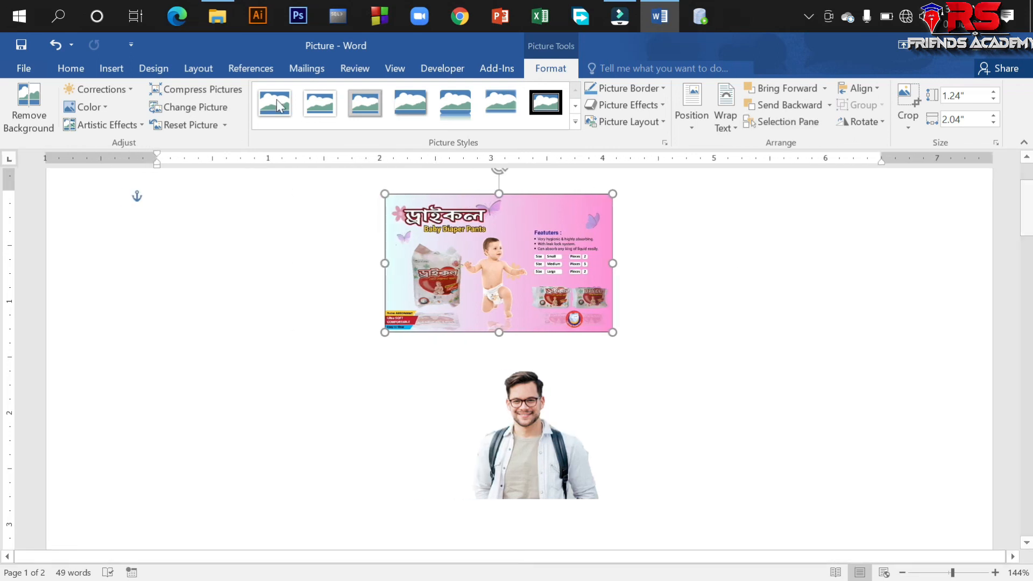
Step: Insert the Mediline baby diaper picture from the Drycle Sample folder into the document
{"action": "left_click", "coordinate": [111, 69]}
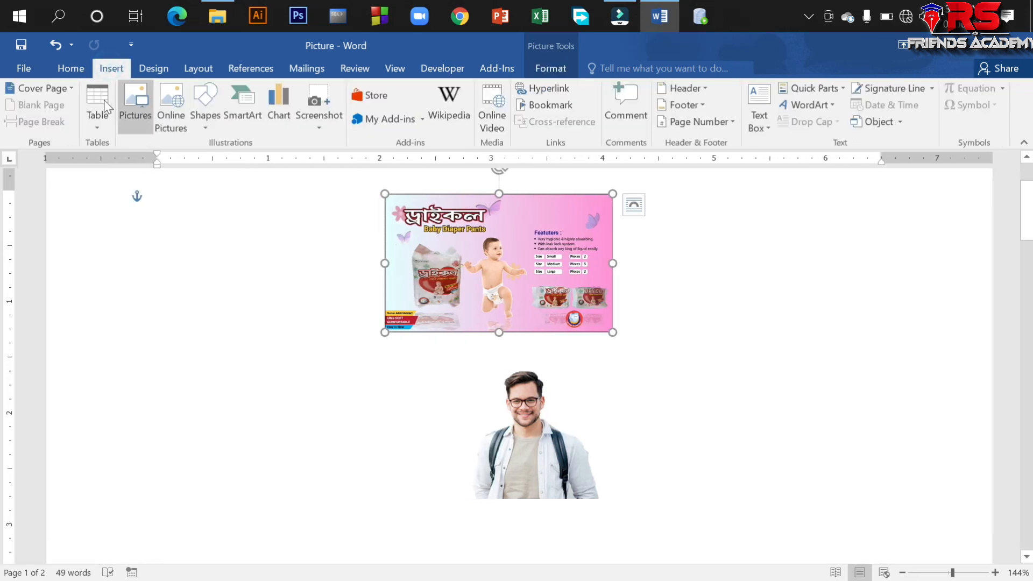
{"action": "left_click", "coordinate": [134, 110]}
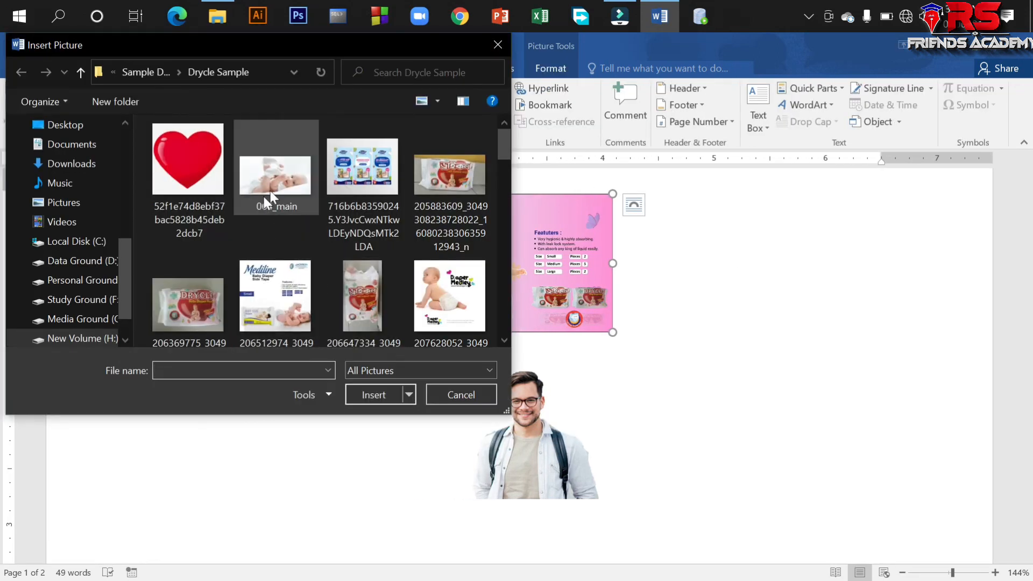
{"action": "left_click", "coordinate": [285, 188]}
{"action": "left_click", "coordinate": [294, 278]}
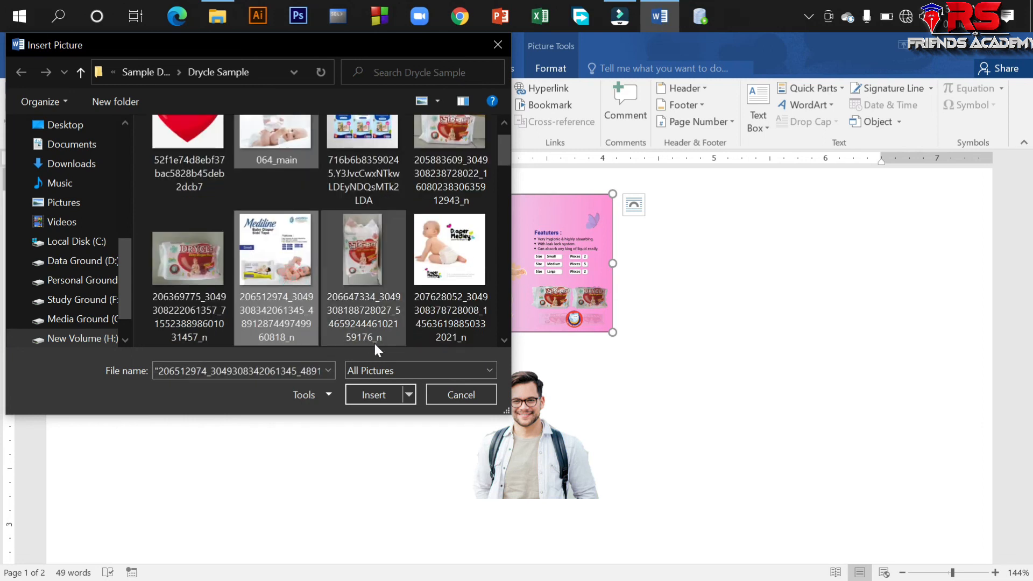
{"action": "left_click", "coordinate": [380, 398]}
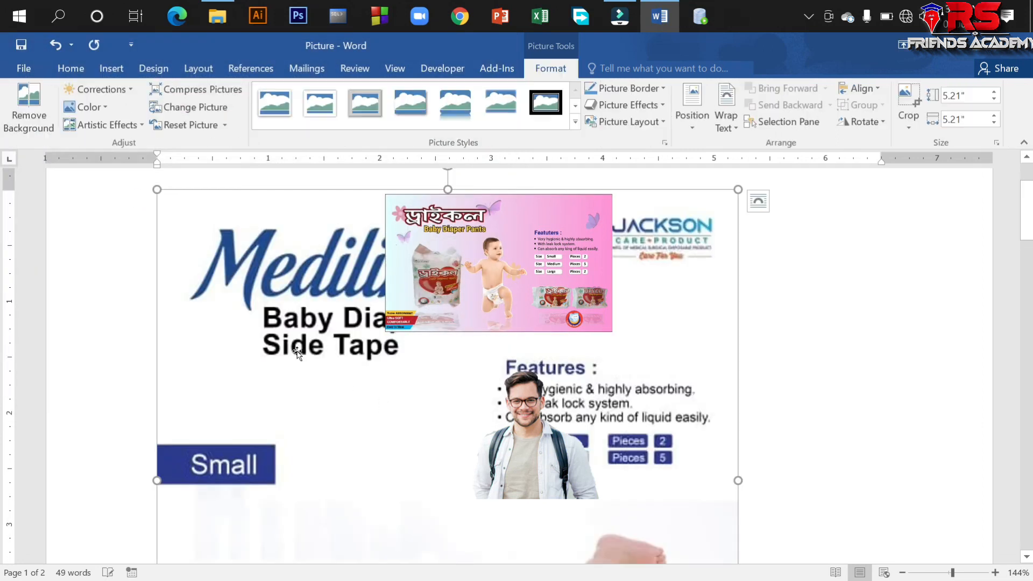
Step: Select the inserted Mediline picture, reopen the Selection Pane and examine its entry among the listed pictures
{"action": "left_click", "coordinate": [374, 389]}
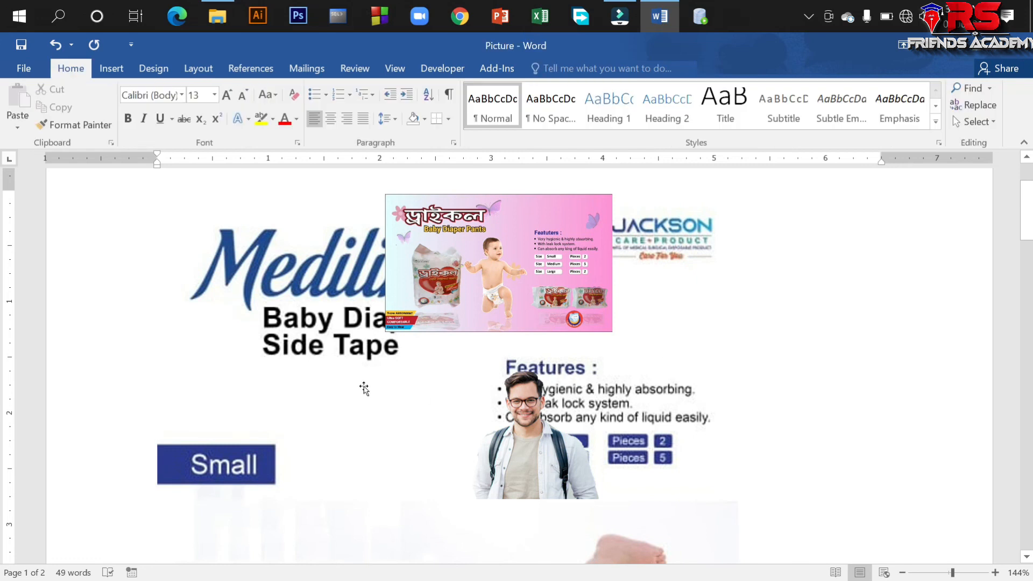
{"action": "left_click", "coordinate": [364, 388]}
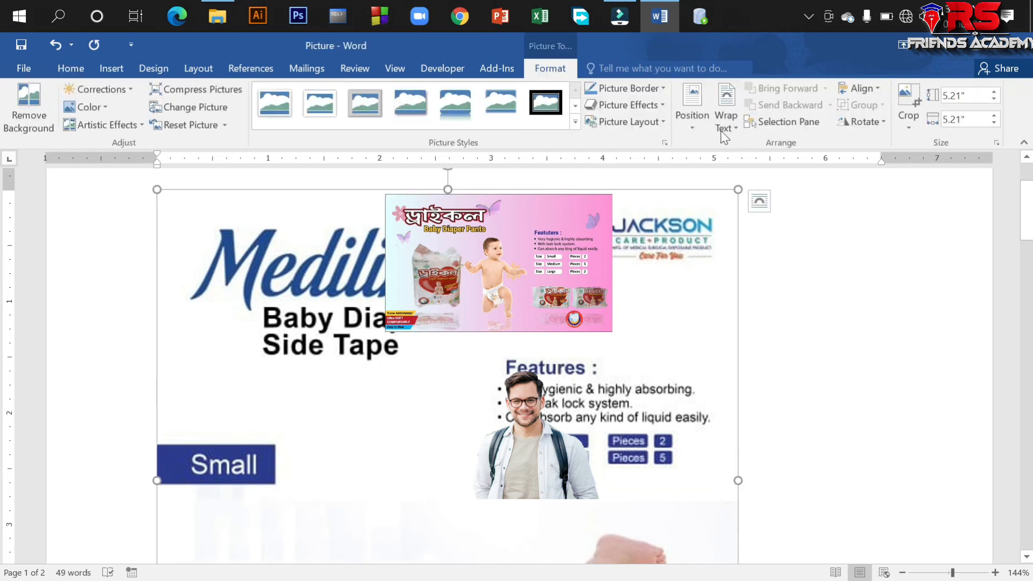
{"action": "left_click", "coordinate": [805, 120]}
{"action": "scroll", "coordinate": [617, 292], "scroll_direction": "down", "scroll_amount": 7}
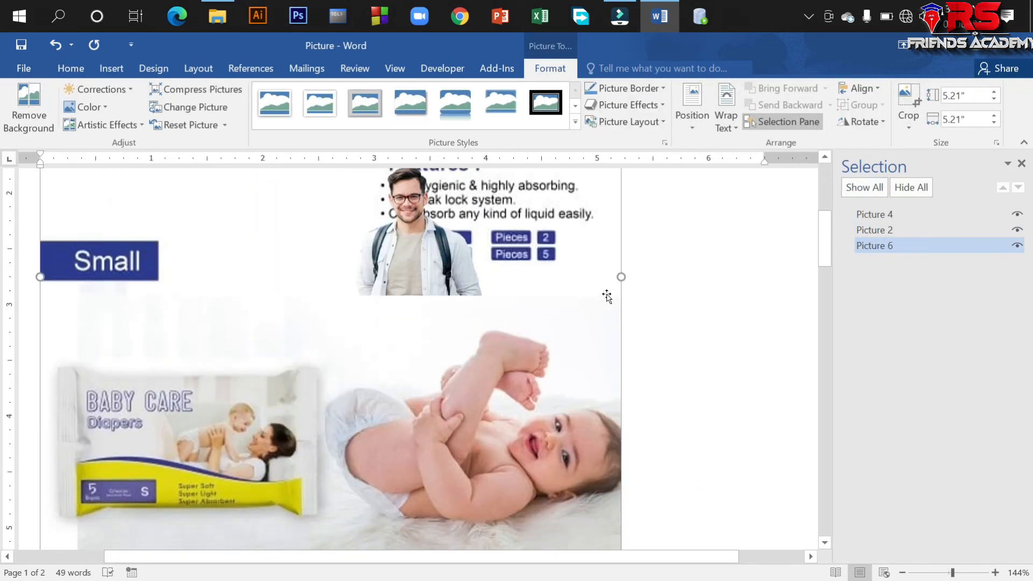
{"action": "left_click_drag", "start_coordinate": [457, 359], "coordinate": [459, 368]}
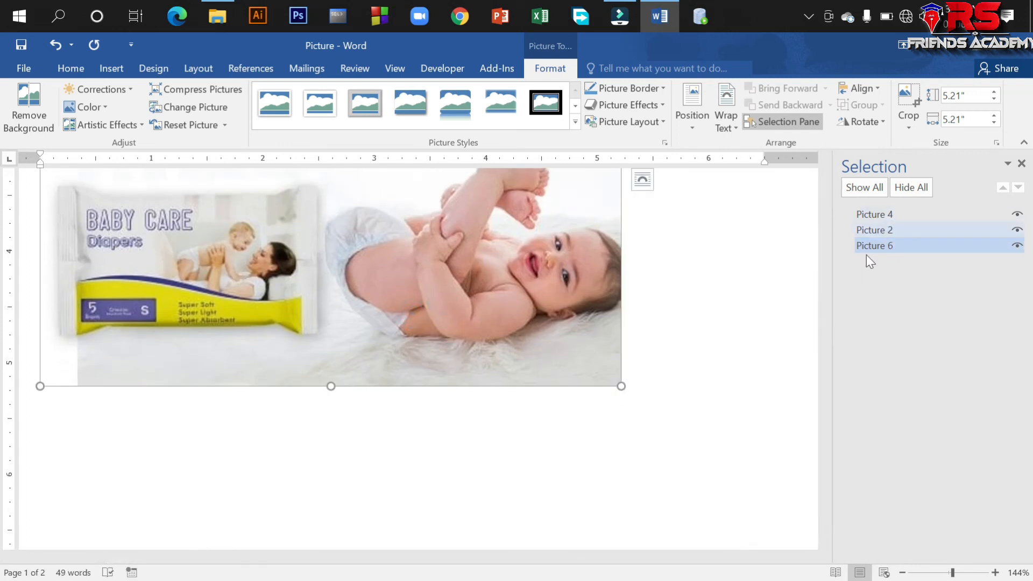
{"action": "scroll", "coordinate": [550, 296], "scroll_direction": "up", "scroll_amount": 6}
{"action": "scroll", "coordinate": [551, 295], "scroll_direction": "up", "scroll_amount": 3}
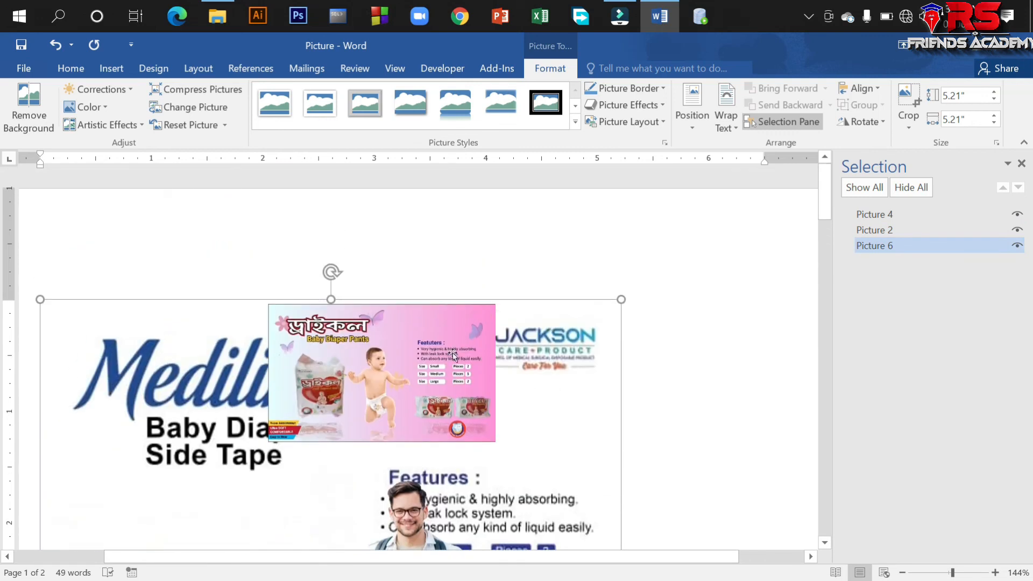
Step: Hide the diaper advertisement, Picture 4, through the Selection Pane and show it again
{"action": "left_click", "coordinate": [450, 377]}
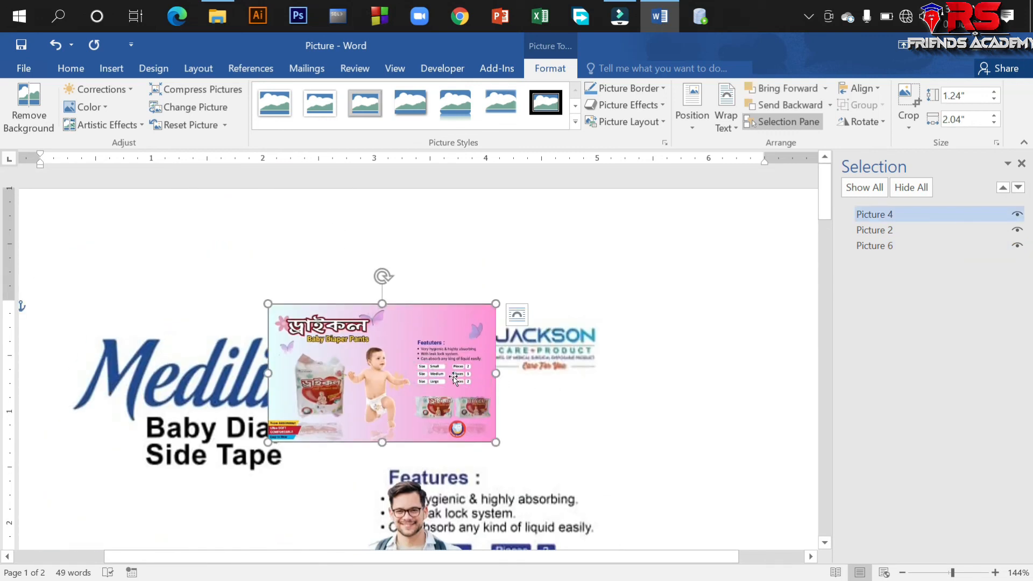
{"action": "left_click", "coordinate": [1017, 216]}
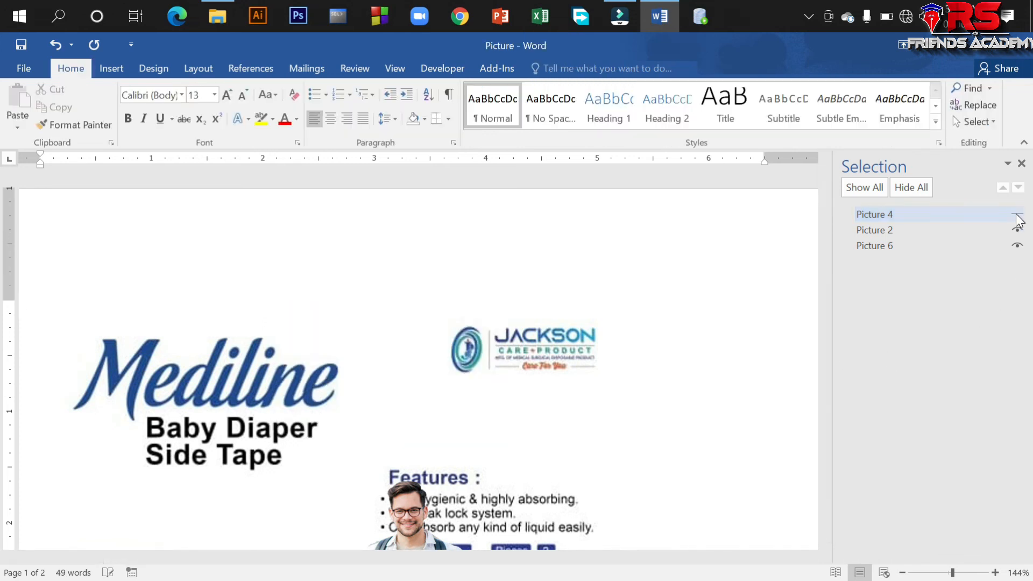
{"action": "left_click", "coordinate": [1016, 217]}
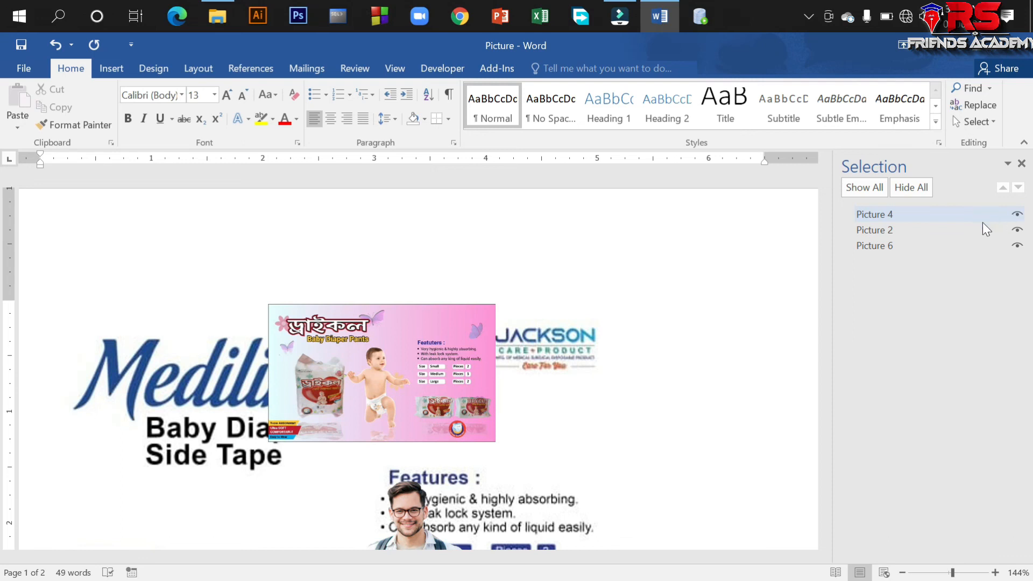
Step: Try to hide the Mediline picture, Picture 6, through the Selection Pane
{"action": "left_click", "coordinate": [889, 246]}
{"action": "left_click", "coordinate": [1020, 247]}
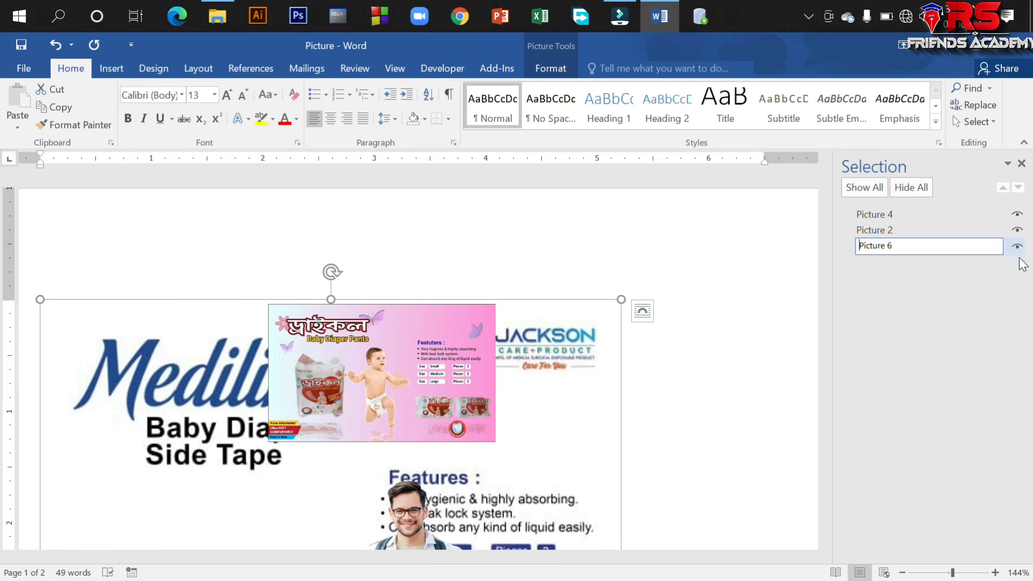
{"action": "left_click", "coordinate": [921, 233]}
{"action": "left_click", "coordinate": [895, 248]}
{"action": "left_click", "coordinate": [1019, 244]}
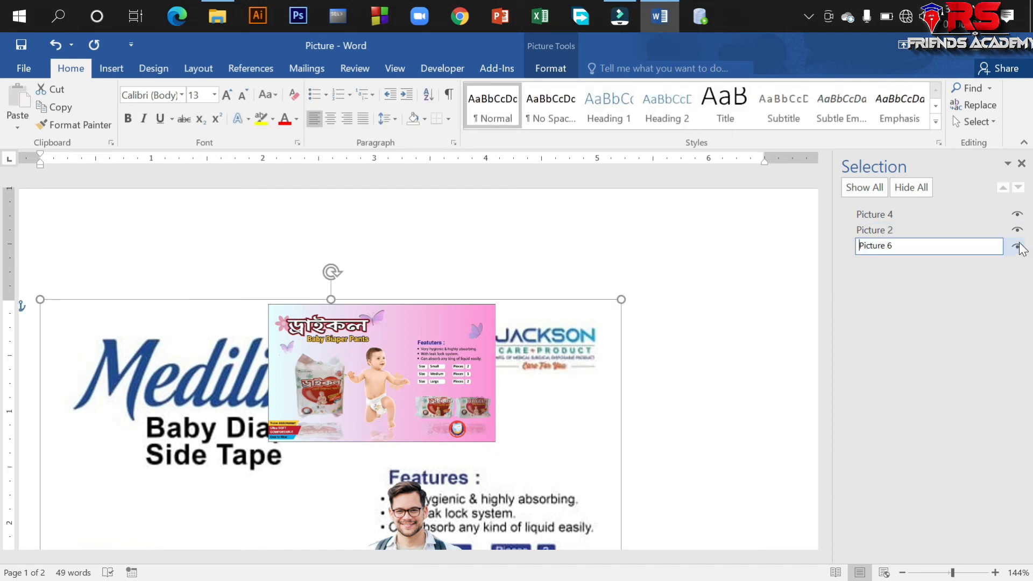
Step: Move the diaper advertisement picture up and to the left so it covers less of the Mediline picture
{"action": "left_click", "coordinate": [583, 420]}
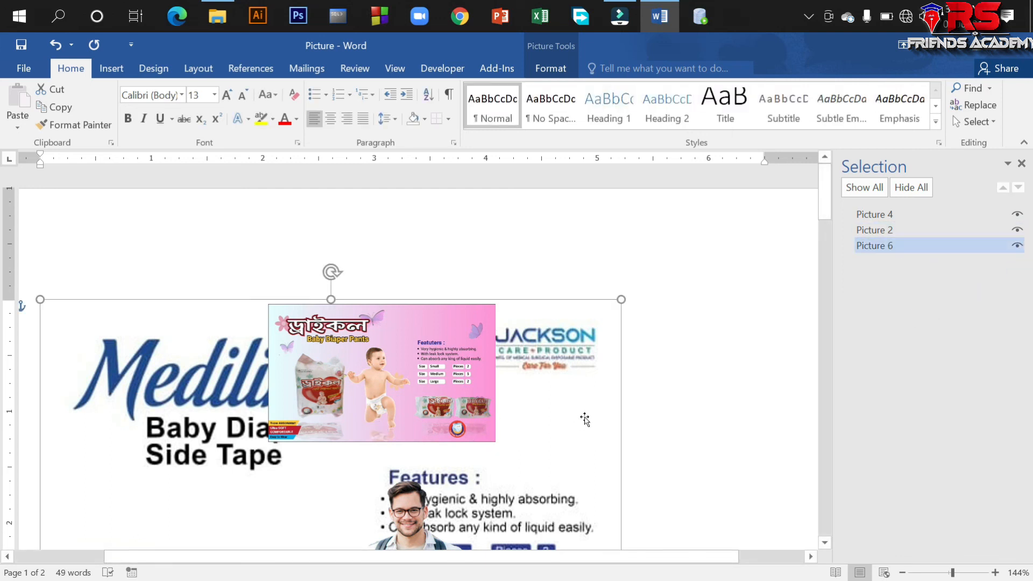
{"action": "scroll", "coordinate": [583, 419], "scroll_direction": "down", "scroll_amount": 3}
{"action": "scroll", "coordinate": [562, 417], "scroll_direction": "up", "scroll_amount": 2}
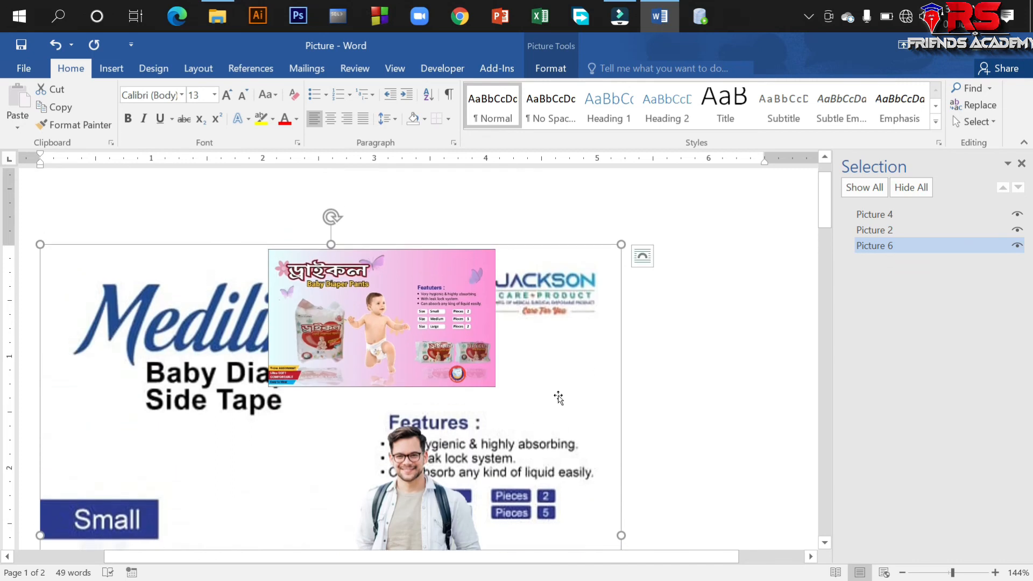
{"action": "left_click_drag", "start_coordinate": [441, 344], "coordinate": [358, 252]}
Step: Set the Mediline picture's text wrapping to In Front of Text
{"action": "left_click", "coordinate": [575, 379]}
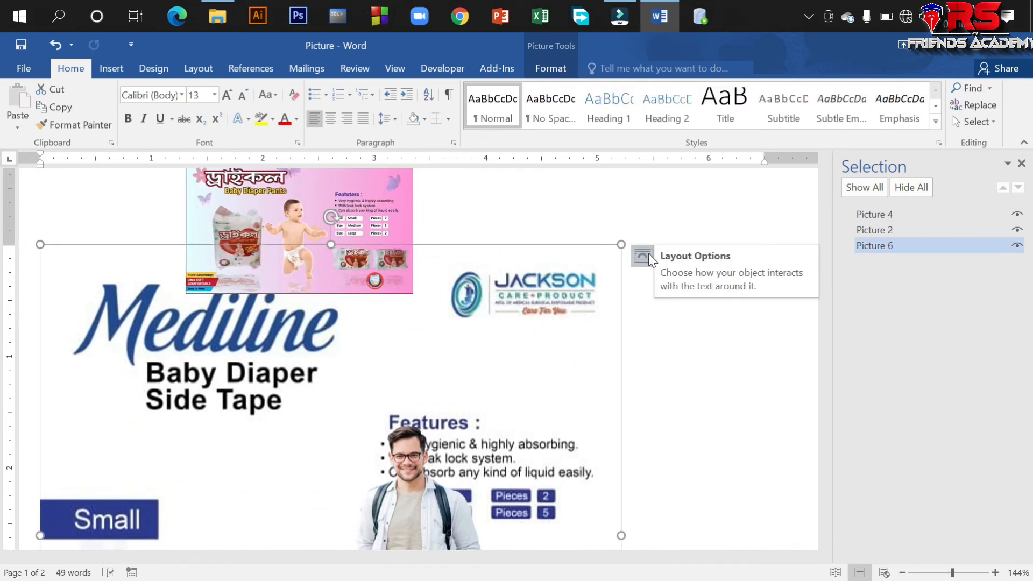
{"action": "left_click", "coordinate": [650, 260]}
{"action": "left_click", "coordinate": [756, 388]}
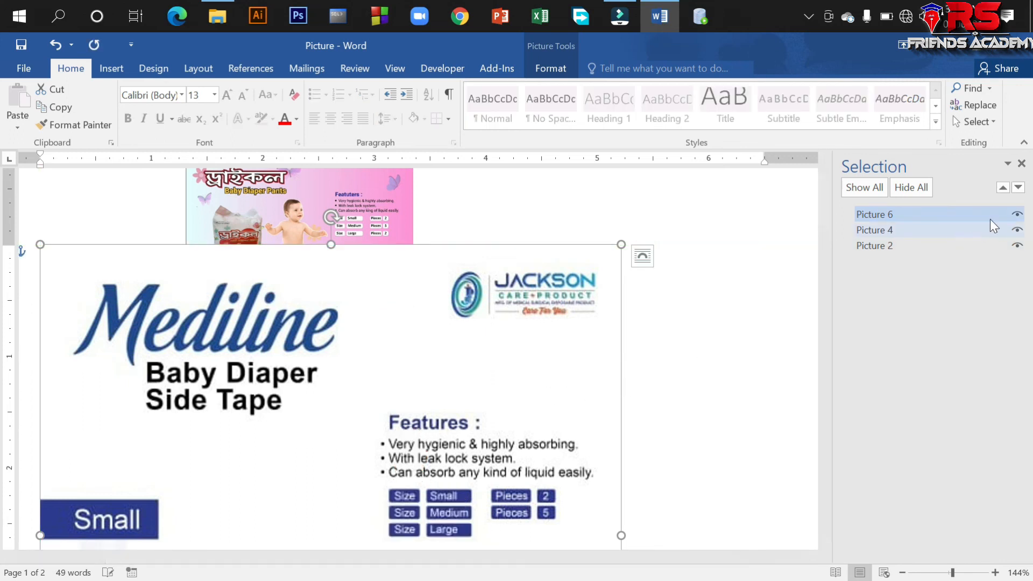
Step: Toggle Picture 6's visibility off and on, and shift the Mediline picture slightly right and up on the page
{"action": "left_click", "coordinate": [1016, 215]}
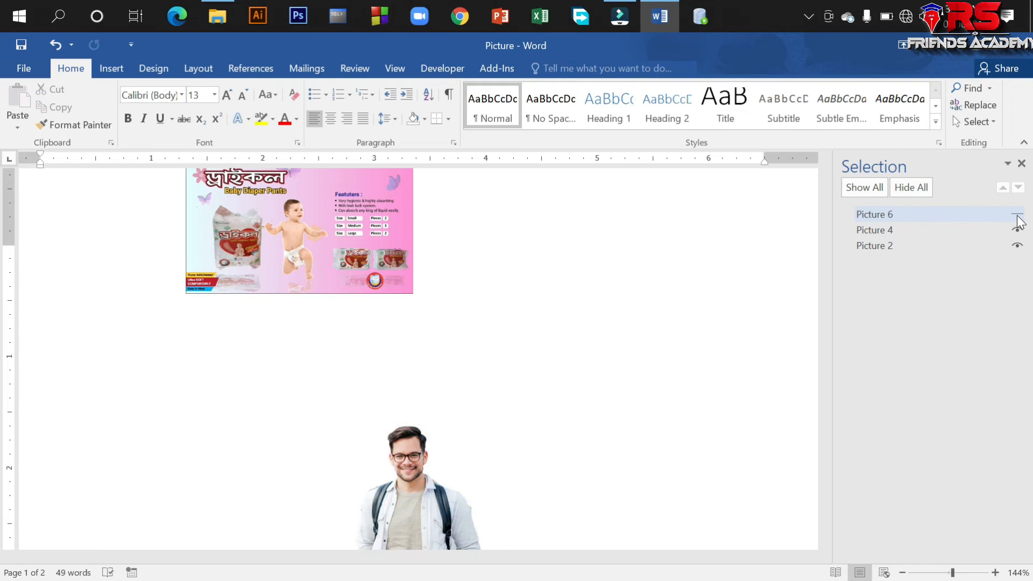
{"action": "left_click", "coordinate": [1016, 215]}
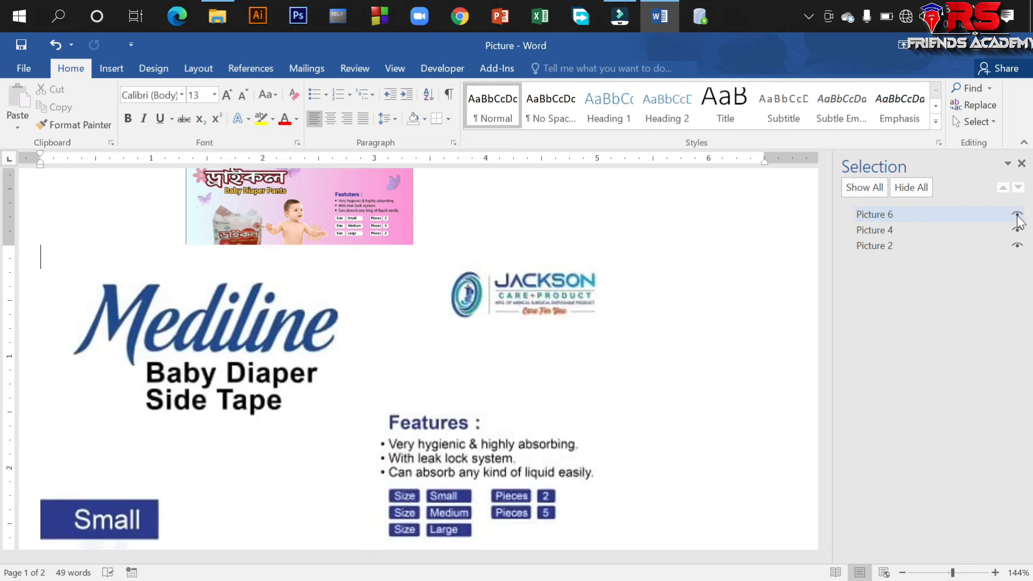
{"action": "left_click_drag", "start_coordinate": [468, 392], "coordinate": [525, 378]}
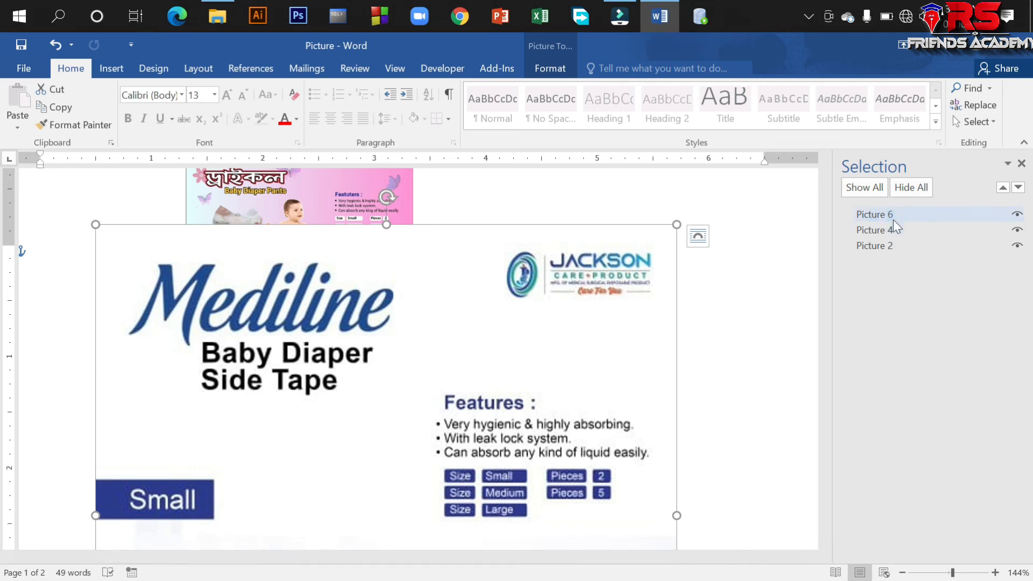
Step: Close and reopen the Selection Pane, and rename Picture 6 as banner
{"action": "key", "text": "alt+F10"}
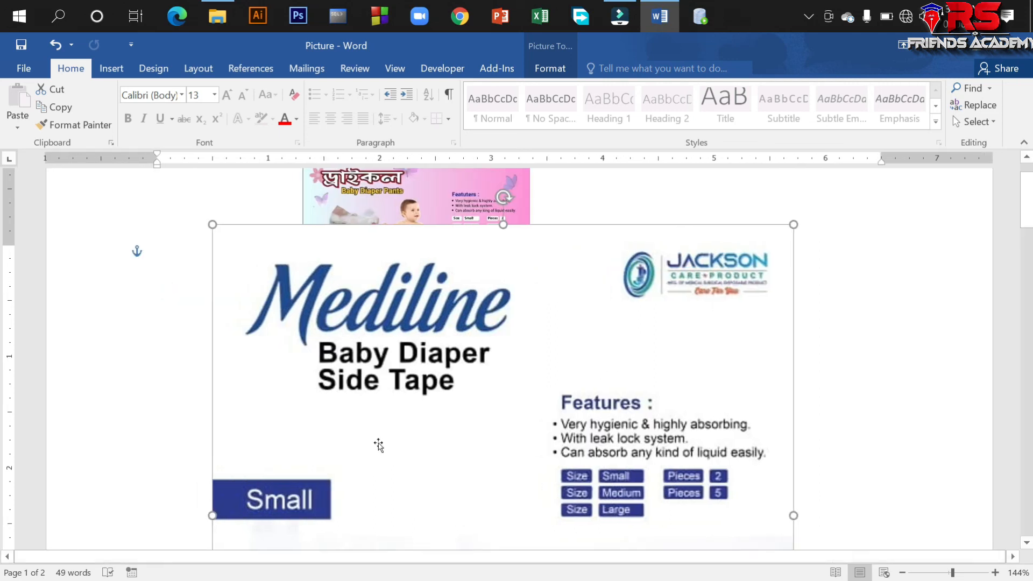
{"action": "left_click", "coordinate": [557, 71]}
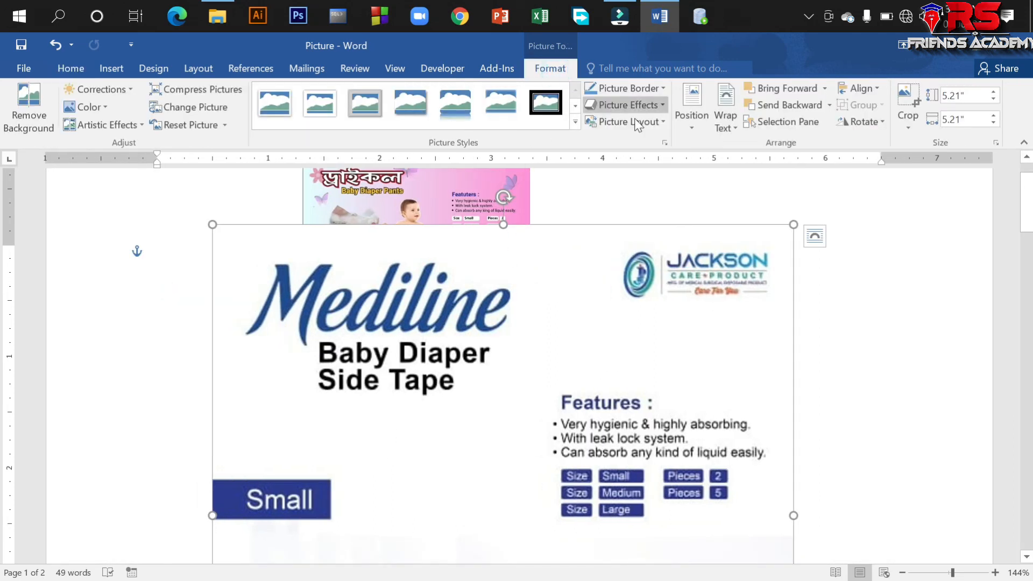
{"action": "left_click", "coordinate": [799, 124]}
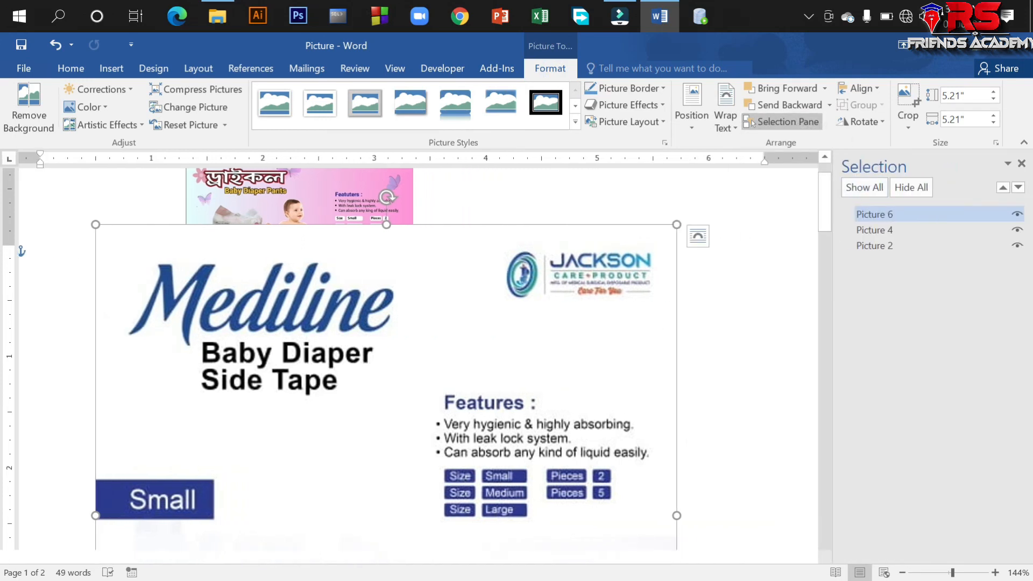
{"action": "left_click", "coordinate": [876, 213]}
{"action": "key", "text": "ctrl+a"}
{"action": "type", "text": "b"}
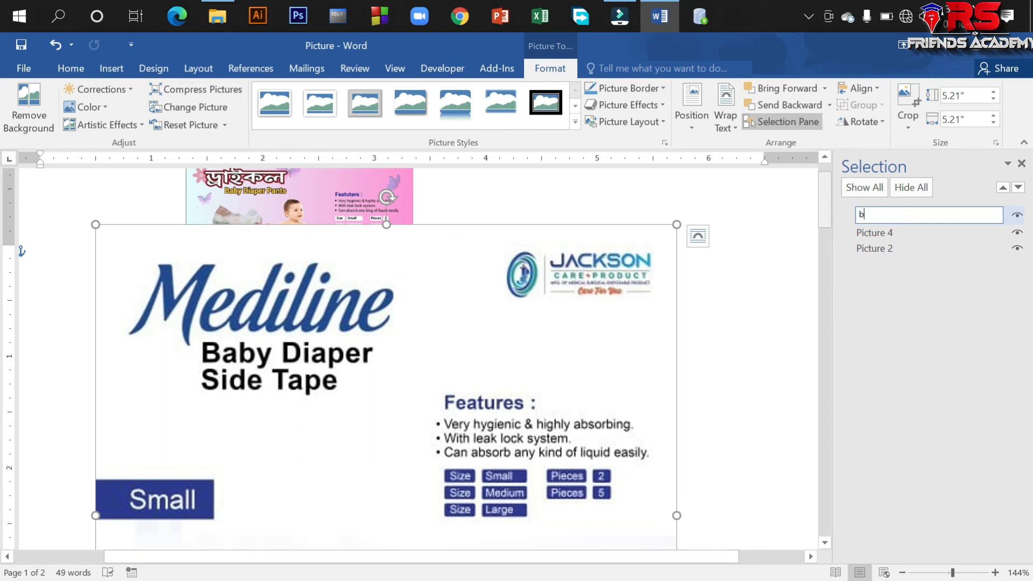
{"action": "key", "text": "Return"}
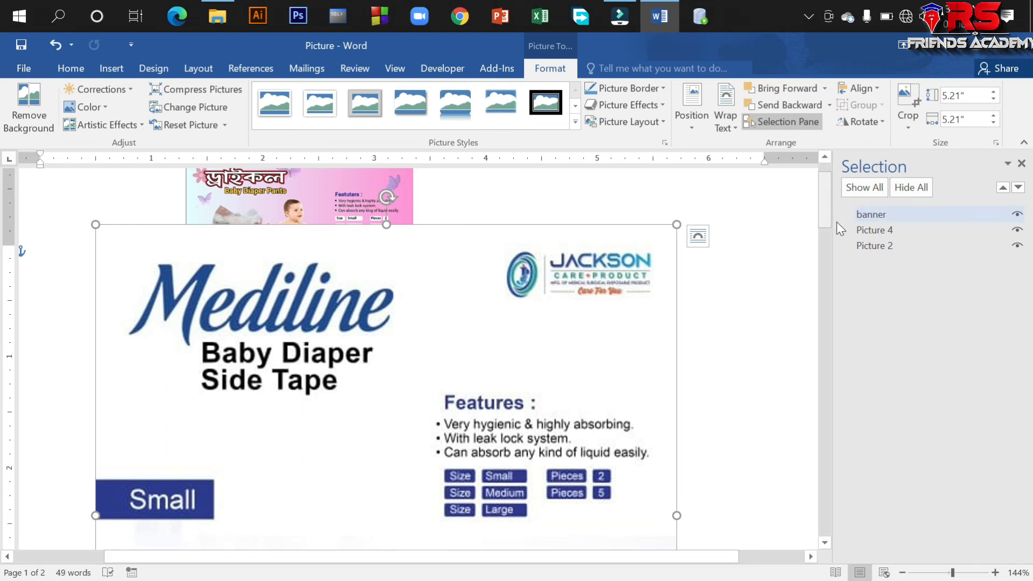
Step: Toggle the banner picture's visibility off and on again, and close the Selection Pane
{"action": "left_click", "coordinate": [1017, 214]}
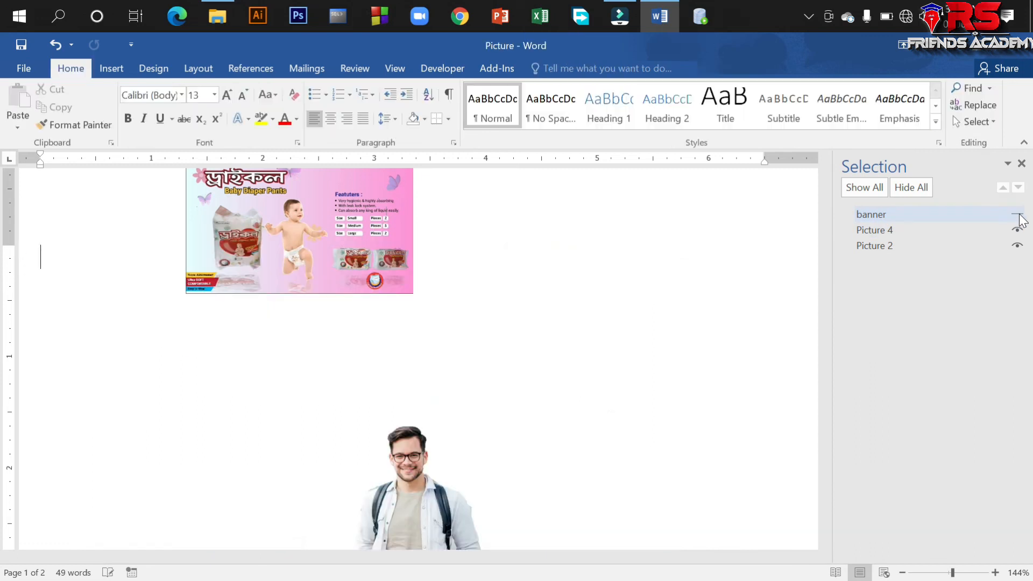
{"action": "left_click", "coordinate": [1017, 215]}
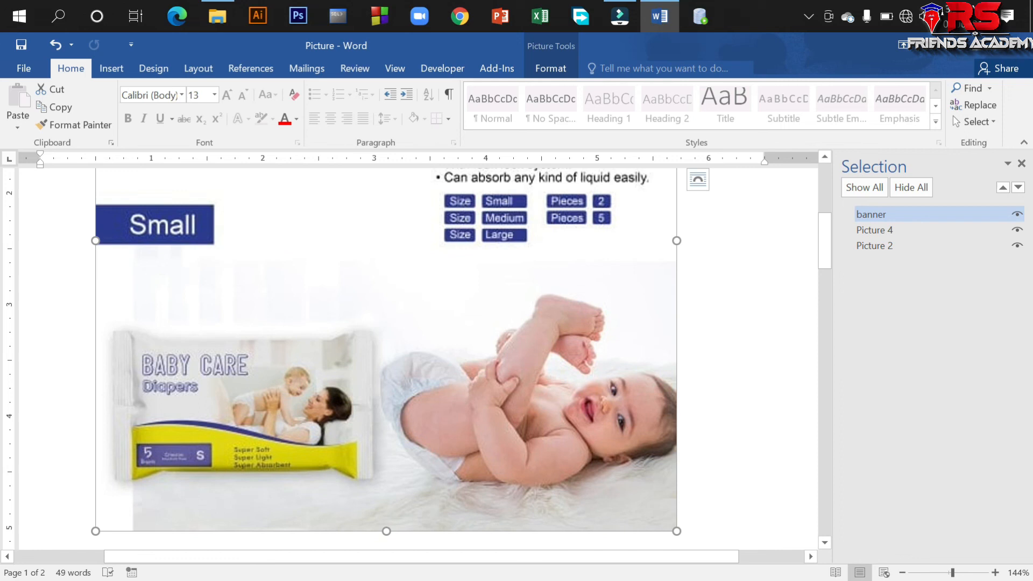
{"action": "scroll", "coordinate": [721, 316], "scroll_direction": "down", "scroll_amount": 4}
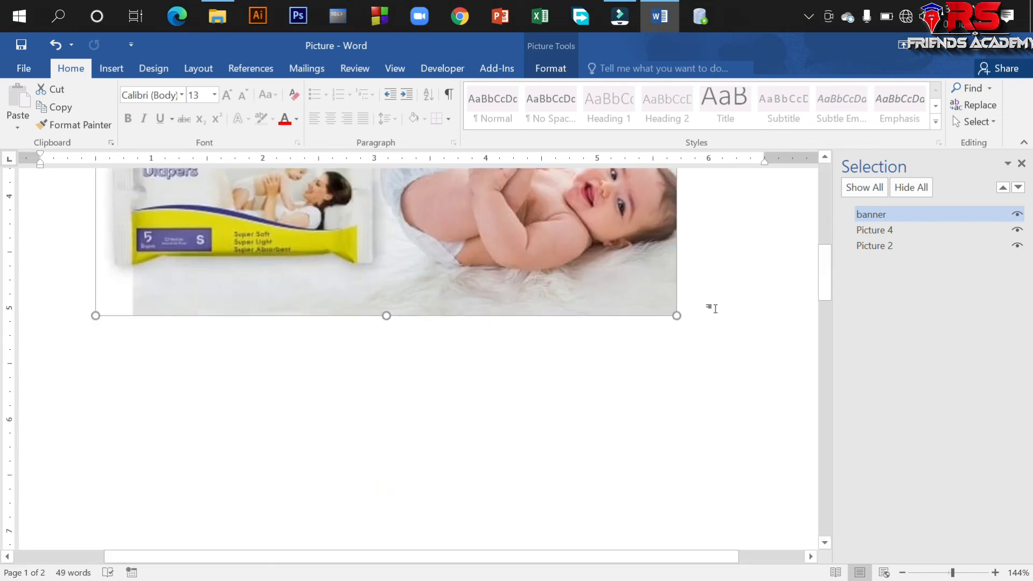
{"action": "scroll", "coordinate": [710, 307], "scroll_direction": "up", "scroll_amount": 8}
{"action": "left_click", "coordinate": [711, 307]}
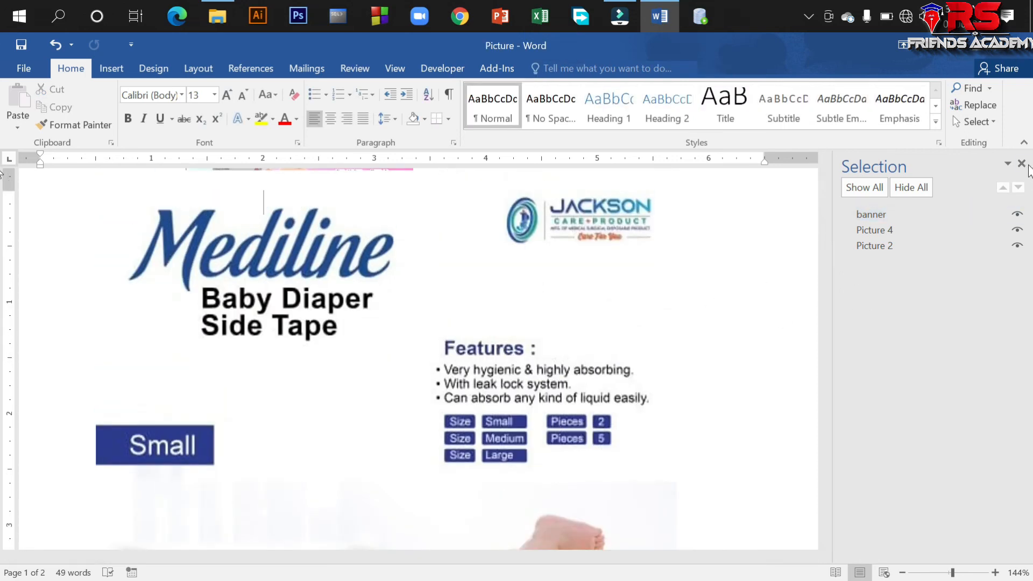
{"action": "left_click", "coordinate": [1021, 163]}
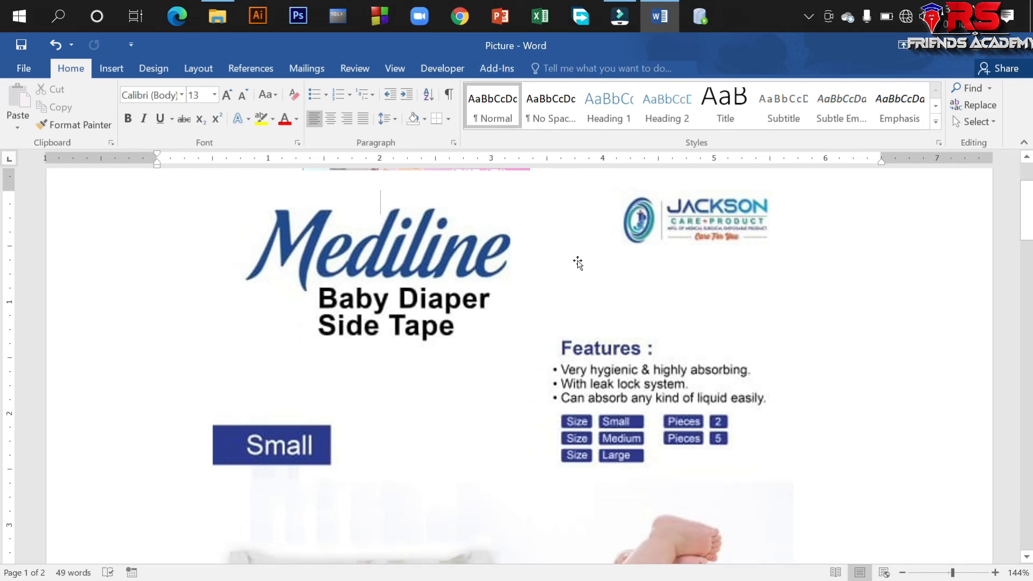
Step: Select the Mediline picture and review the stacking order and text wrapping options available for it
{"action": "left_click", "coordinate": [574, 345]}
{"action": "left_click", "coordinate": [549, 68]}
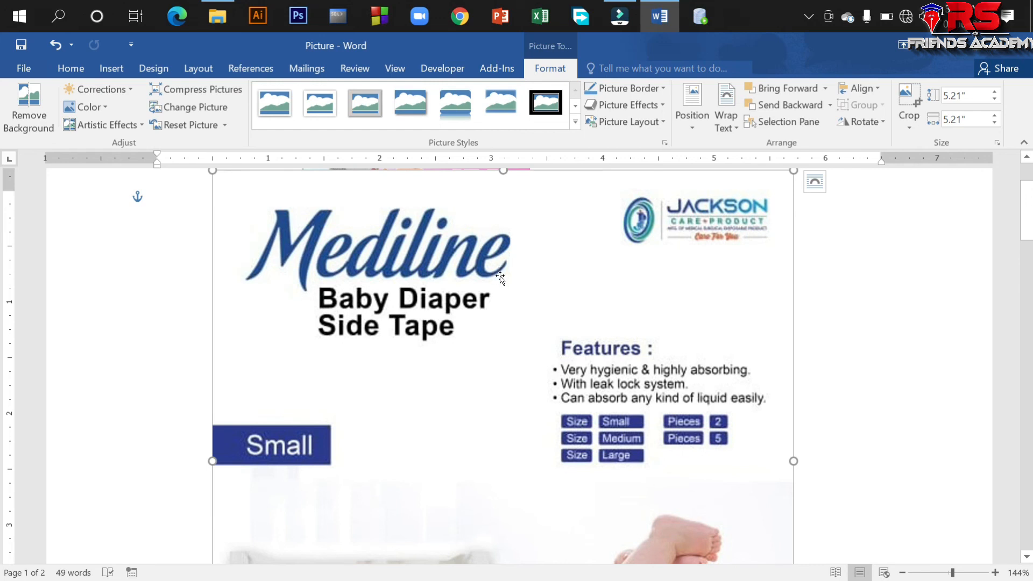
{"action": "scroll", "coordinate": [501, 269], "scroll_direction": "down", "scroll_amount": 1}
{"action": "scroll", "coordinate": [503, 226], "scroll_direction": "up", "scroll_amount": 2}
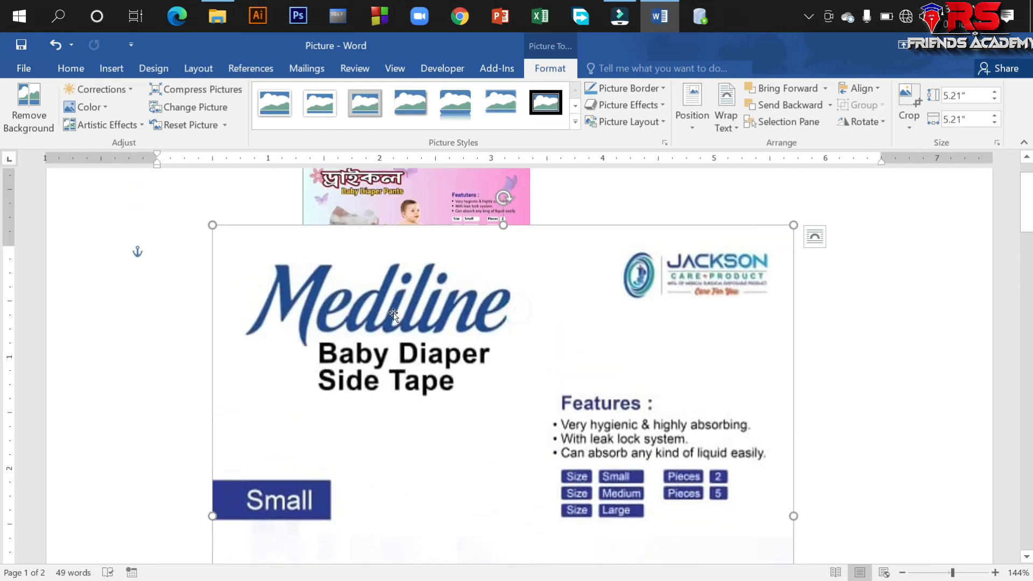
{"action": "right_click", "coordinate": [451, 294]}
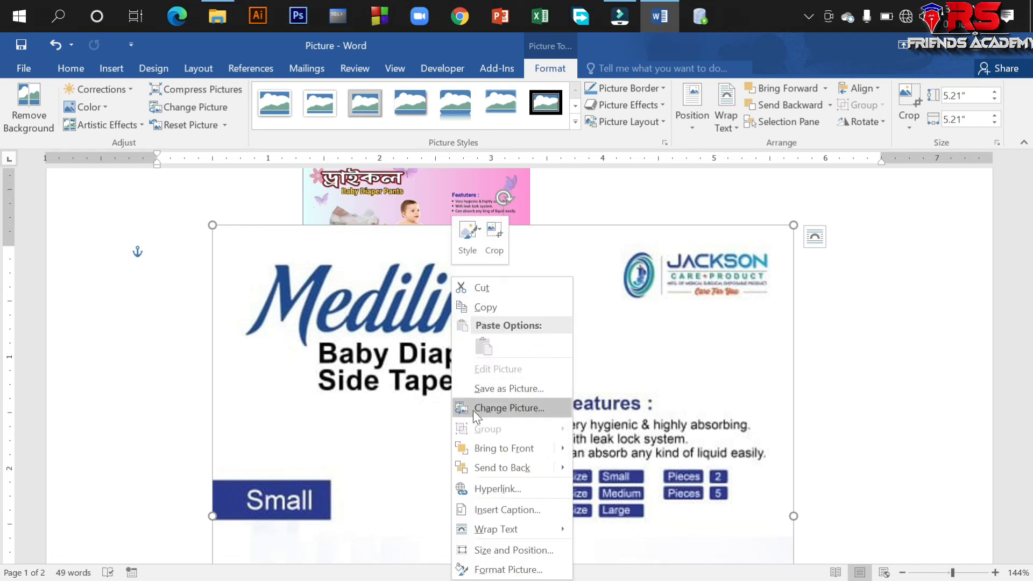
{"action": "mouse_move", "coordinate": [504, 453]}
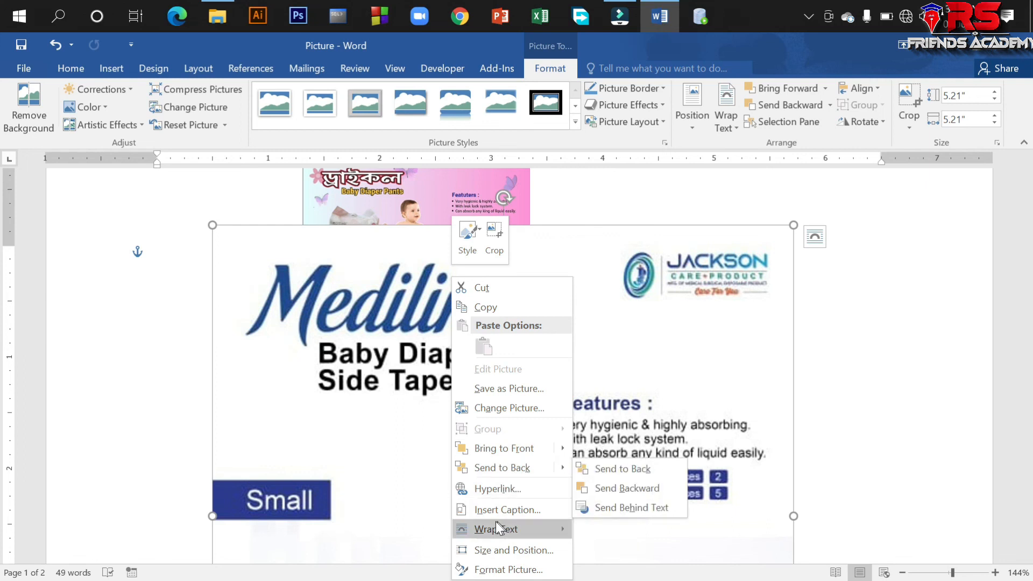
{"action": "mouse_move", "coordinate": [496, 523]}
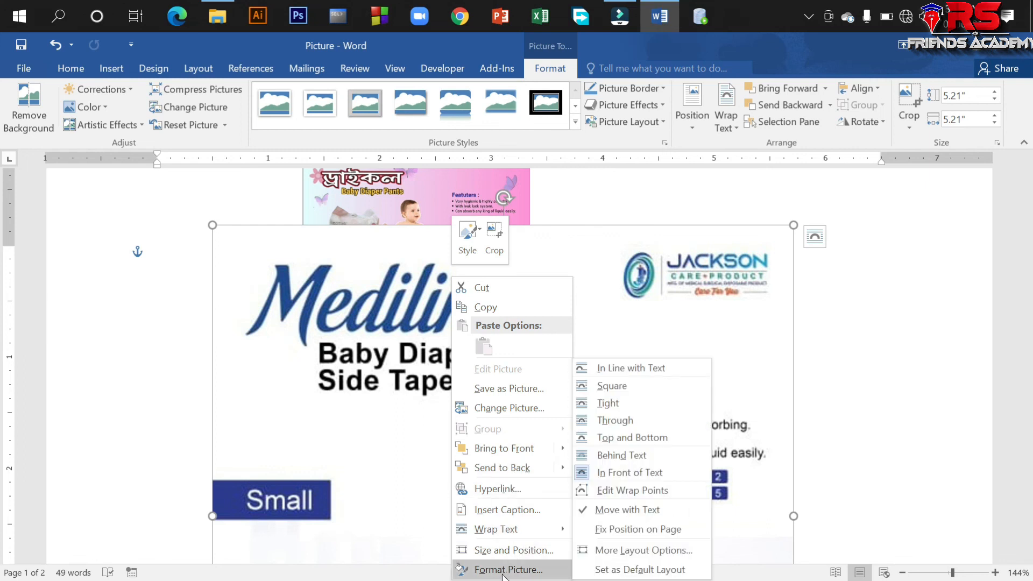
{"action": "left_click", "coordinate": [386, 380]}
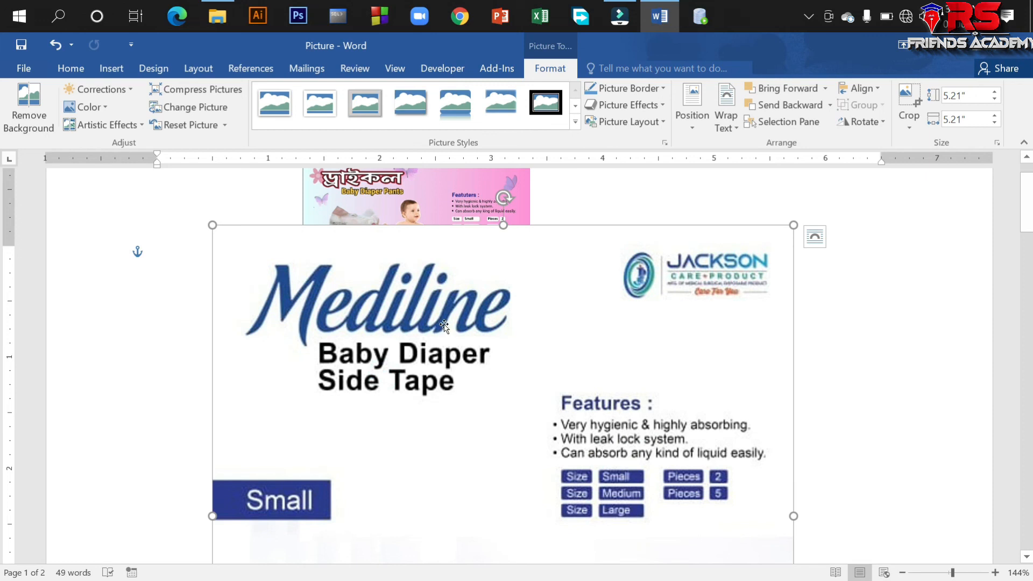
Step: Select the pink Baby Diaper Pants picture behind the Mediline picture, and reselect the Mediline picture
{"action": "scroll", "coordinate": [491, 288], "scroll_direction": "down", "scroll_amount": 3}
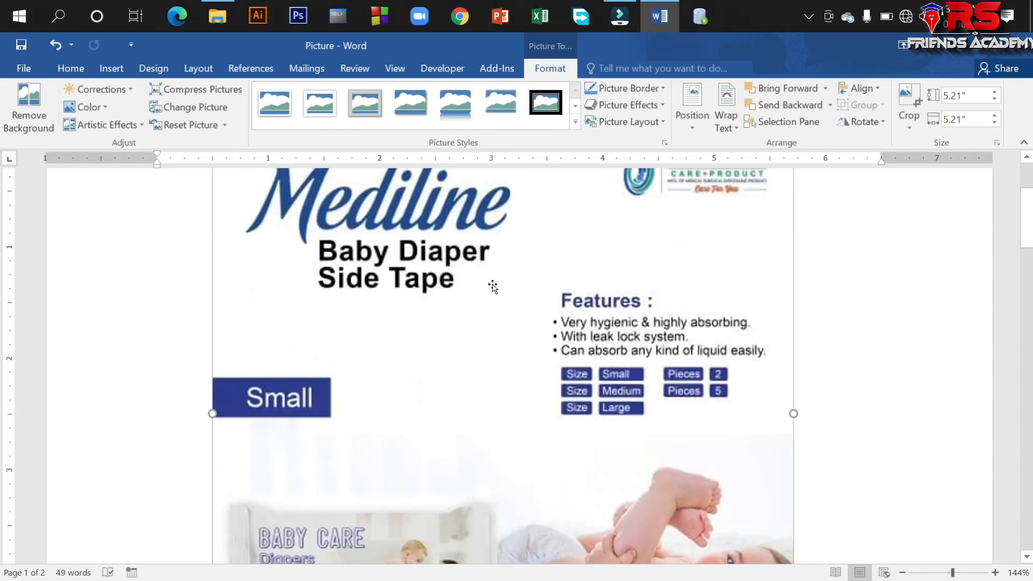
{"action": "scroll", "coordinate": [496, 312], "scroll_direction": "up", "scroll_amount": 3}
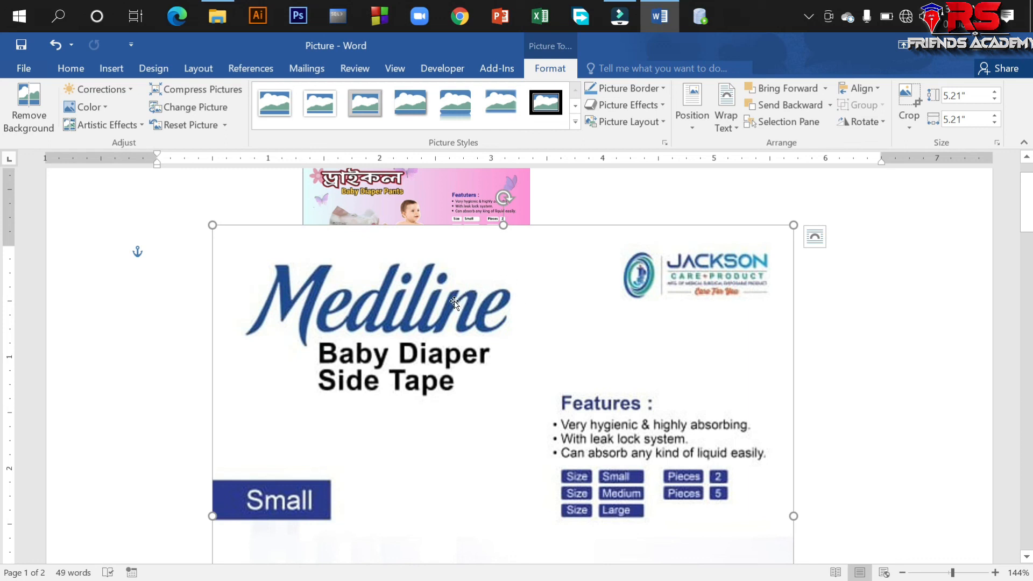
{"action": "left_click", "coordinate": [439, 207]}
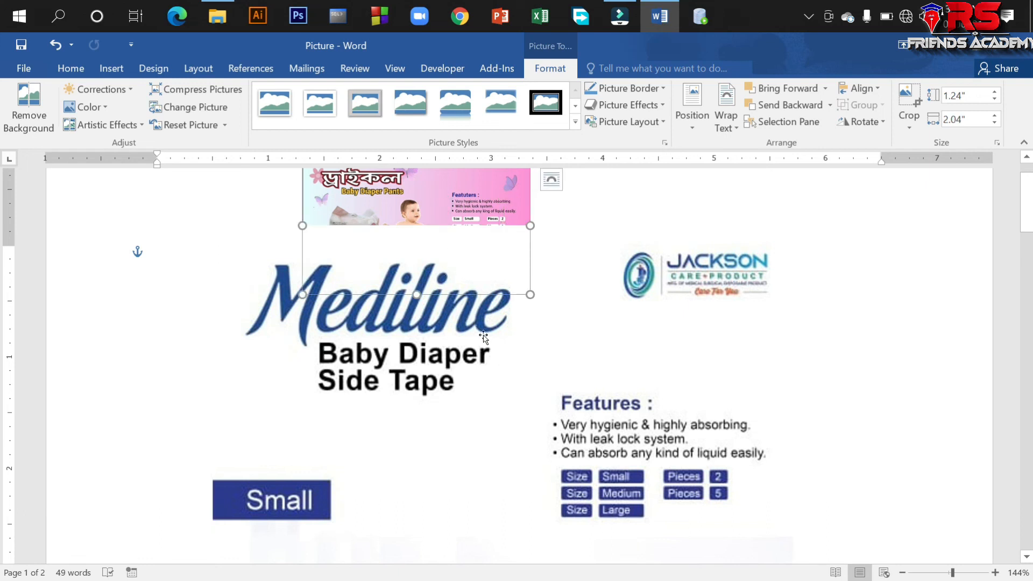
{"action": "left_click", "coordinate": [314, 362]}
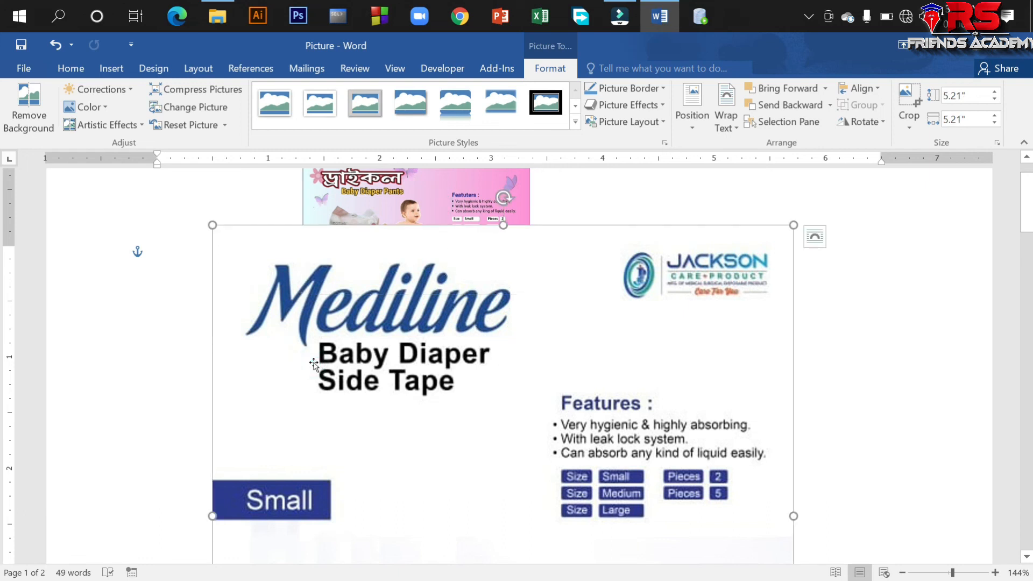